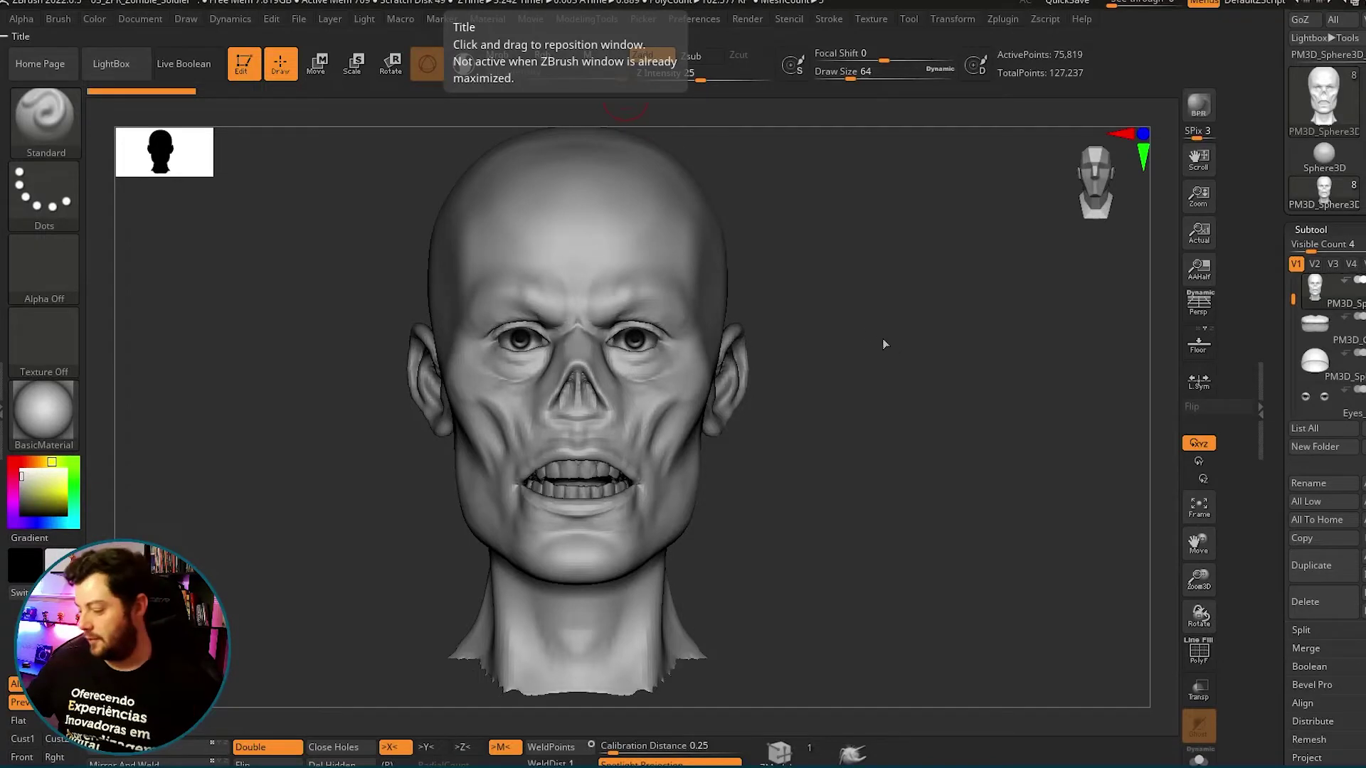
drag(872, 331, 872, 325)
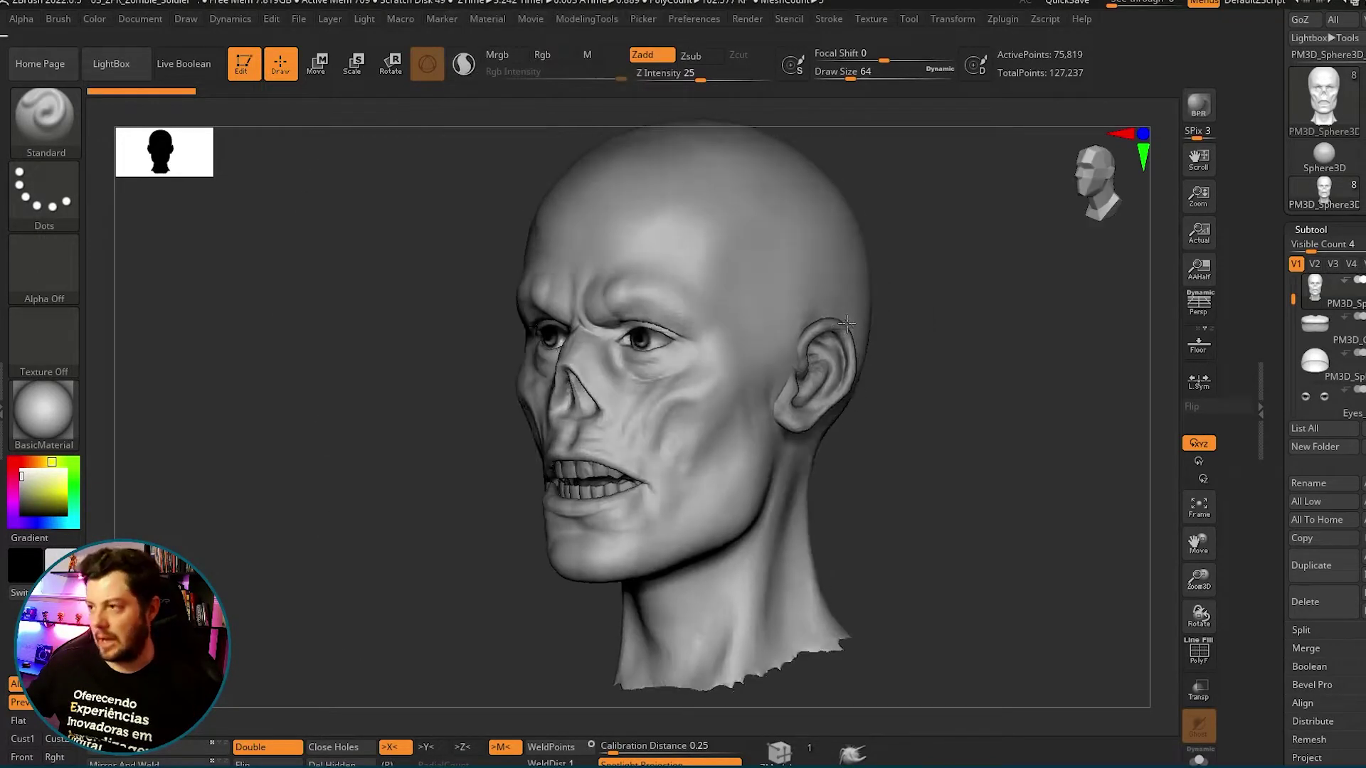
alt+drag(857, 325, 905, 330)
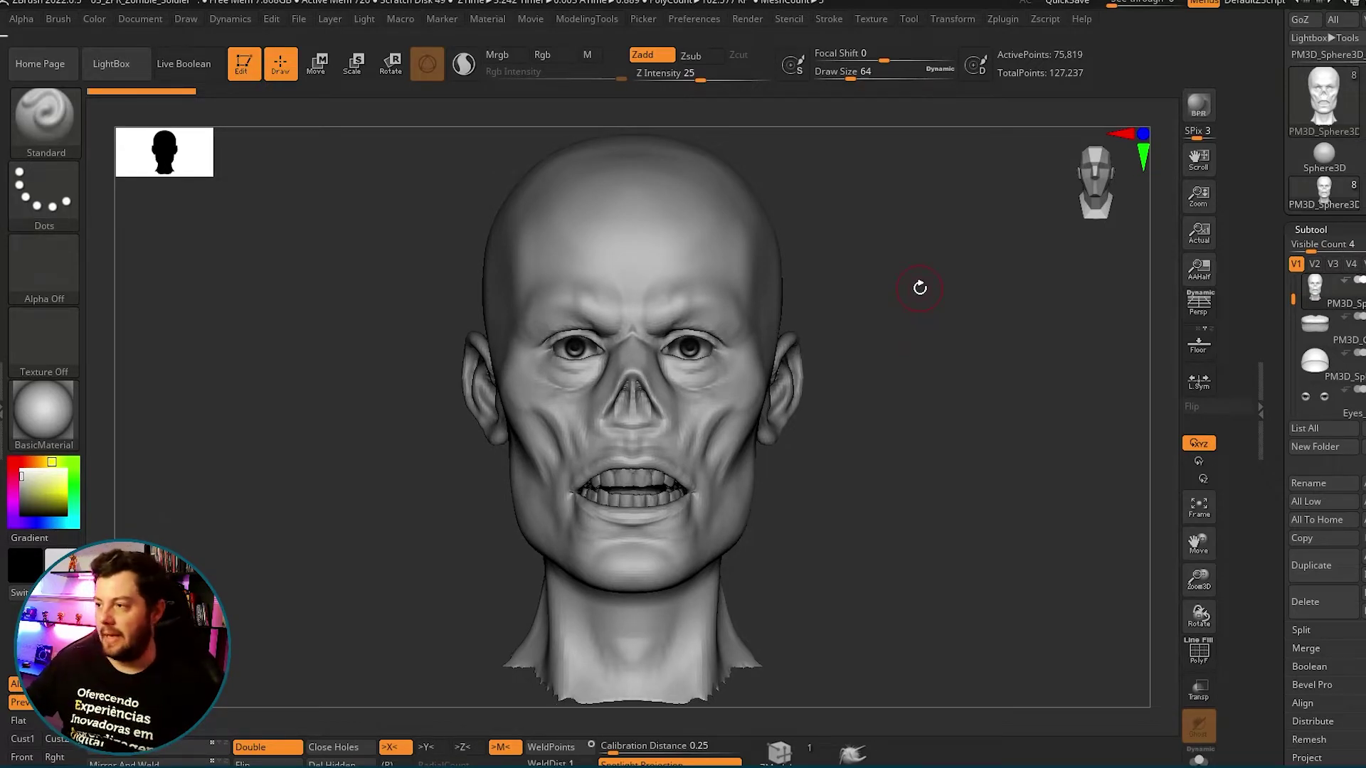
mouse_move(920, 287)
mouse_down()
mouse_move(908, 384)
mouse_move(892, 353)
mouse_move(878, 356)
mouse_up()
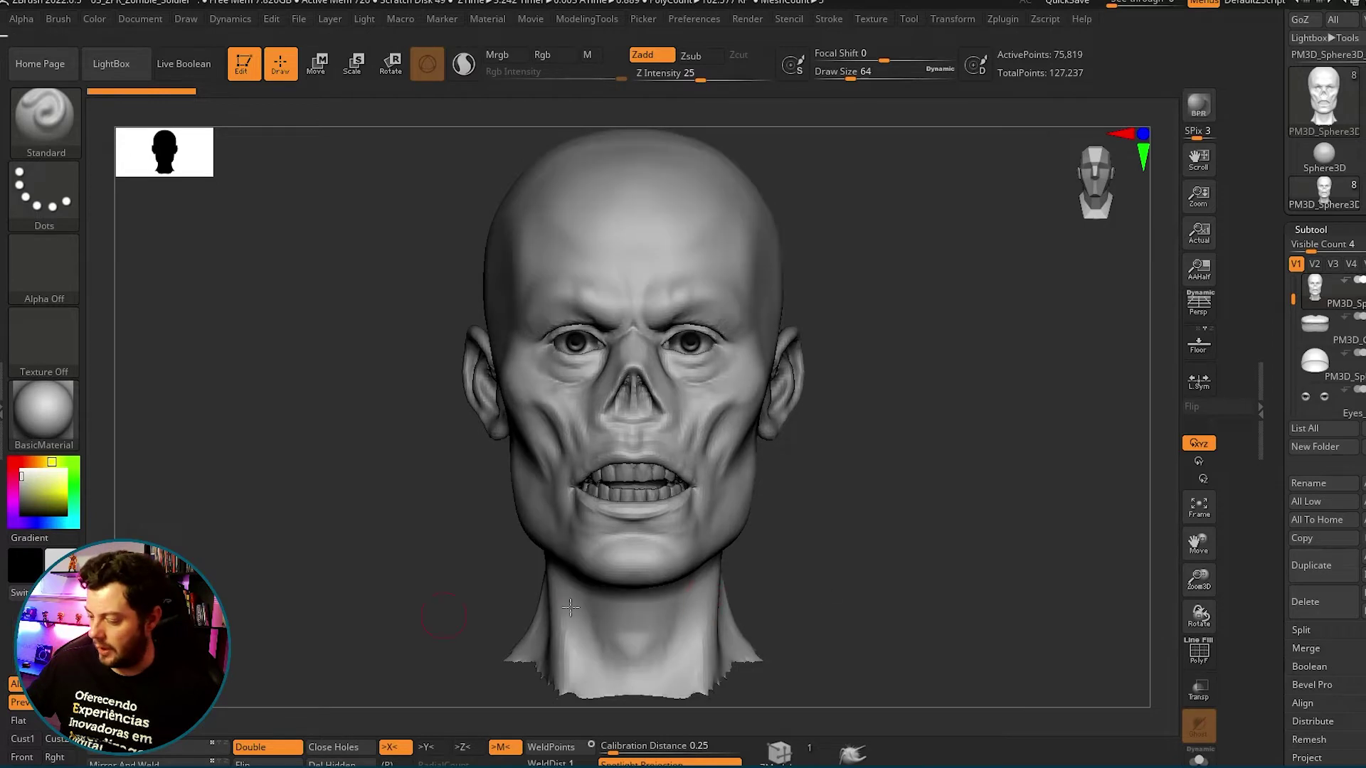
drag(889, 577, 919, 576)
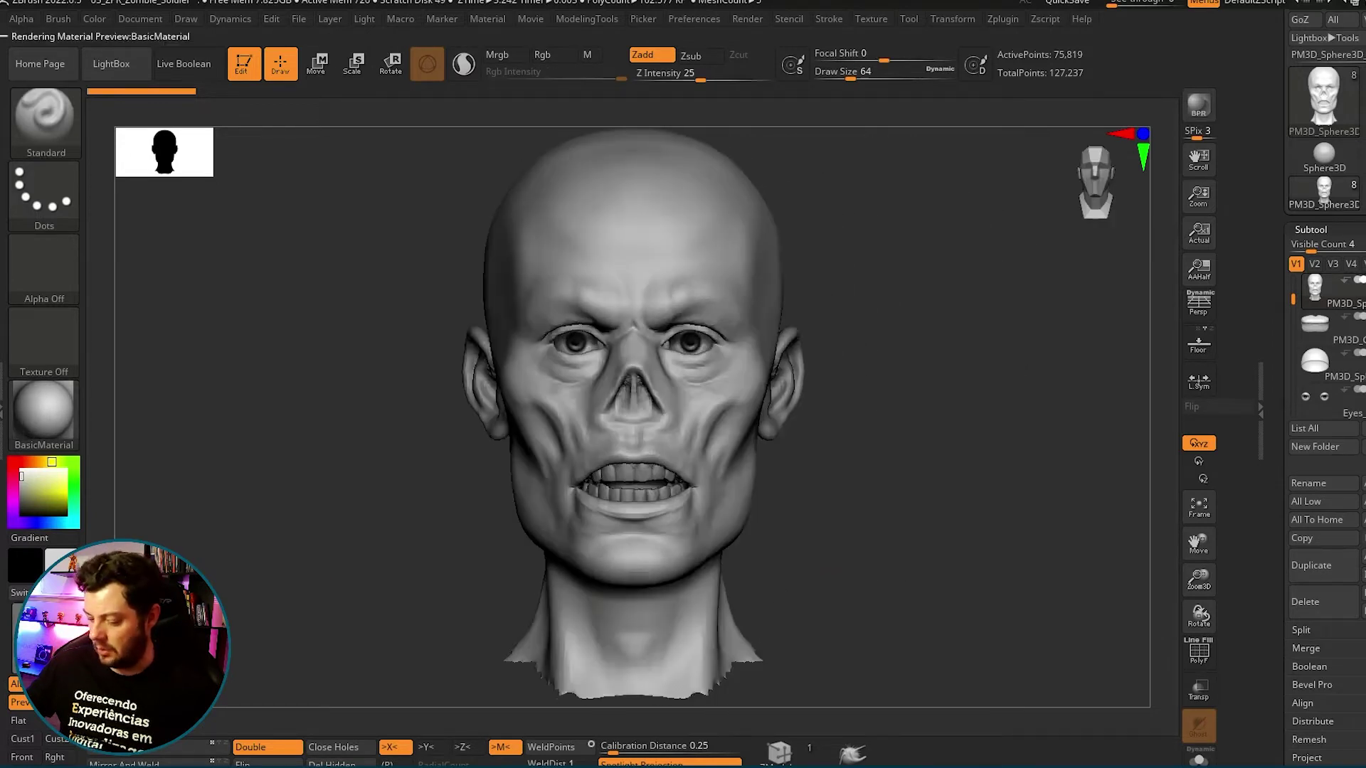
drag(890, 376, 880, 374)
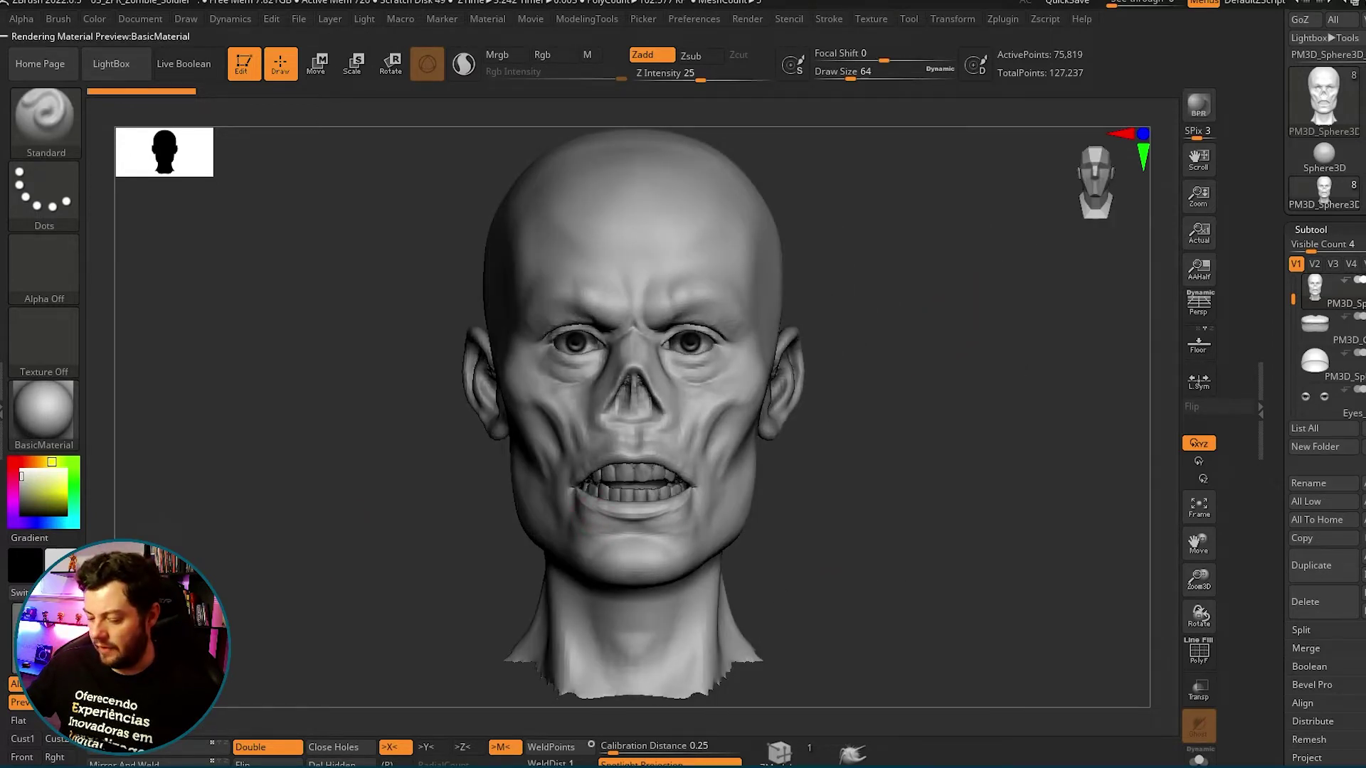
drag(1028, 267, 1019, 266)
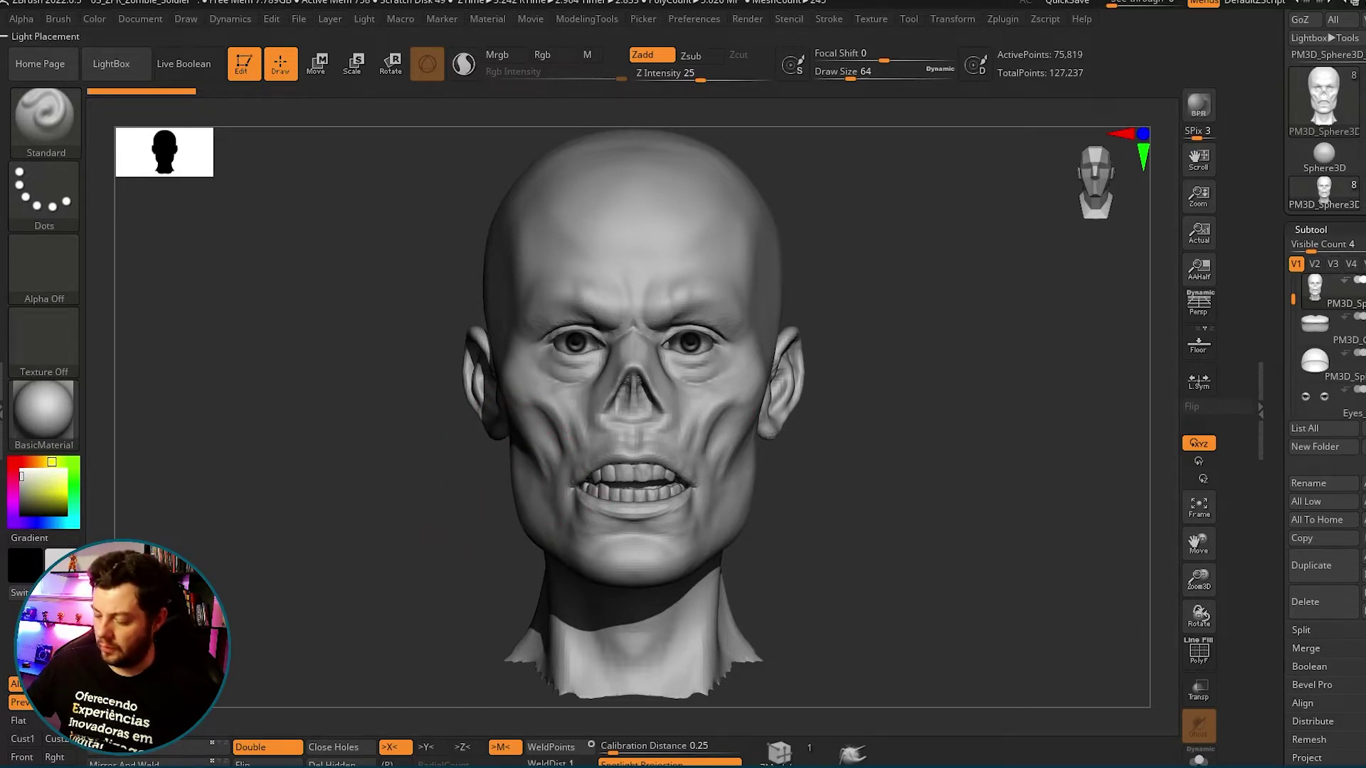
Rotate the zombie head slightly and toggle Polyframe to check its polygroup layout in ZBrush.
drag(954, 381, 946, 374)
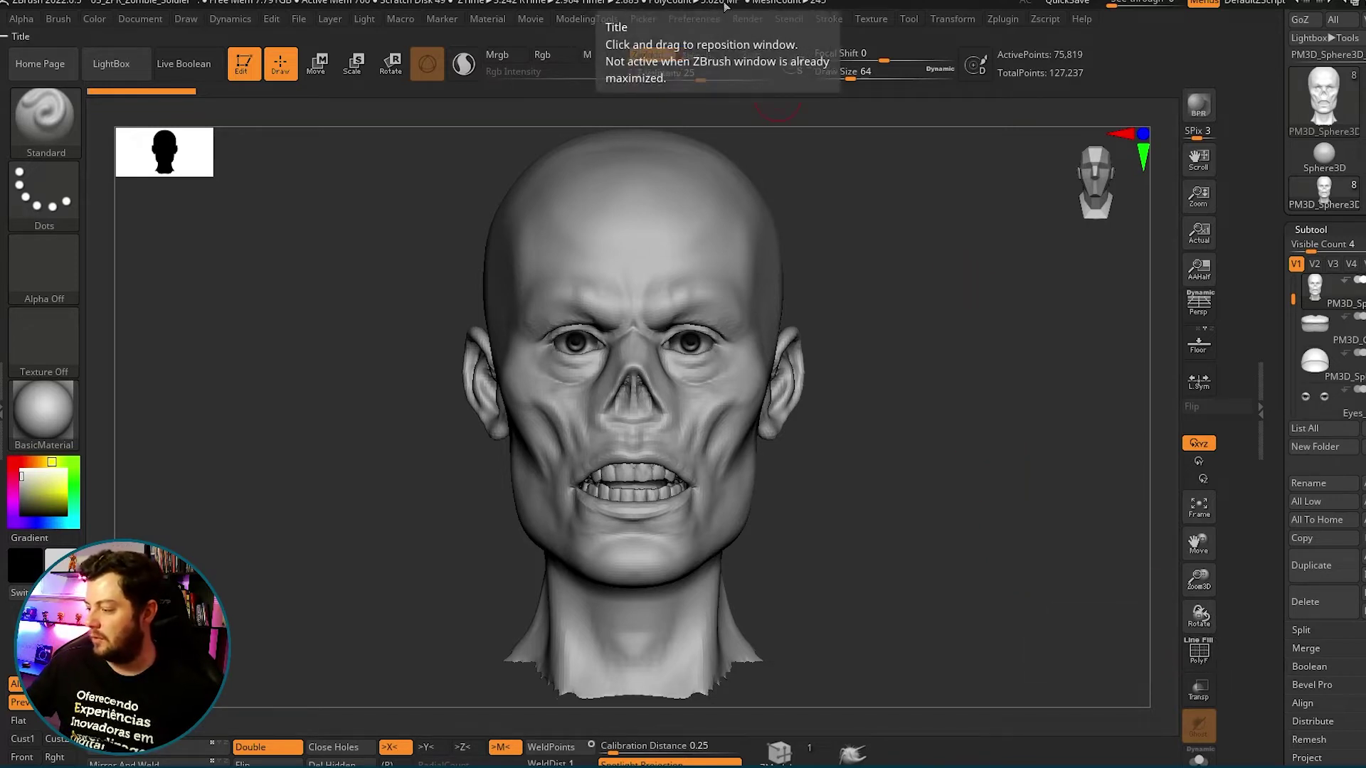
click(1199, 668)
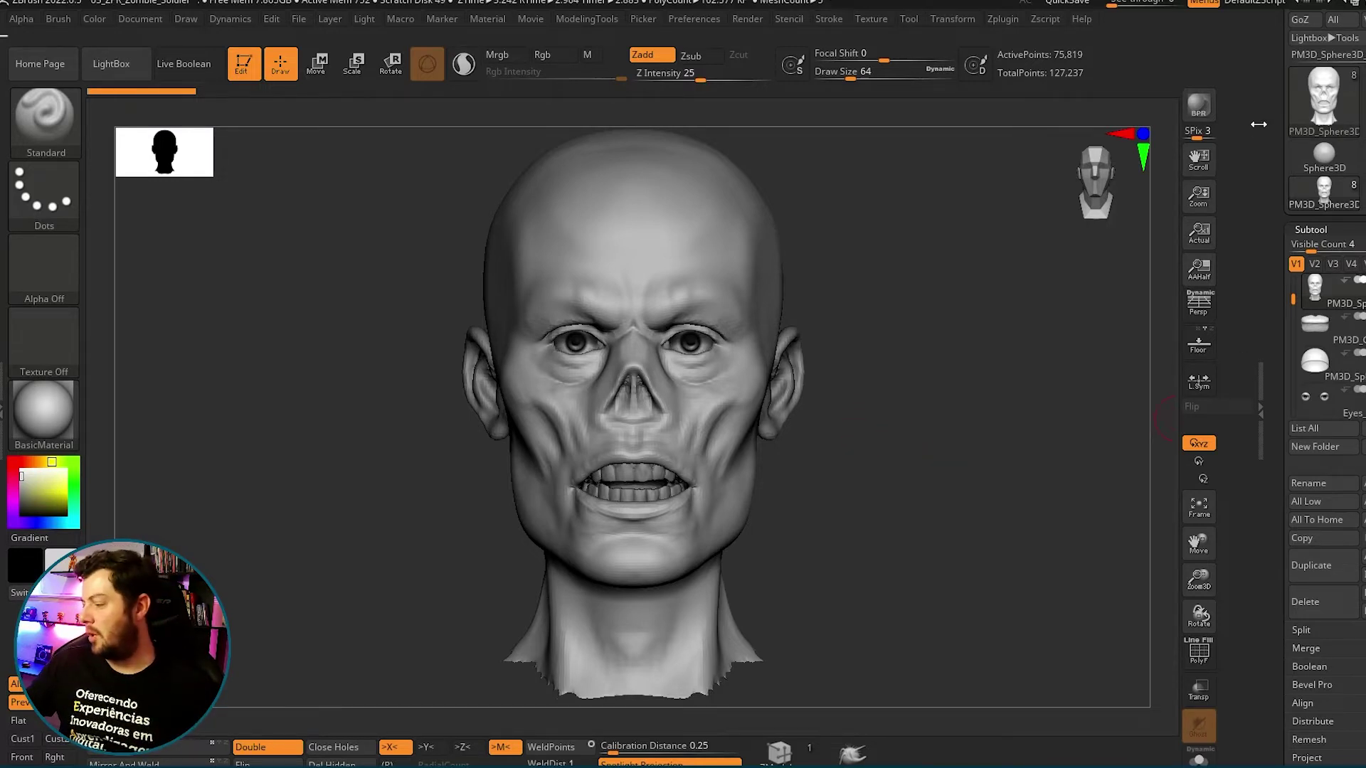
drag(1275, 111, 1276, 225)
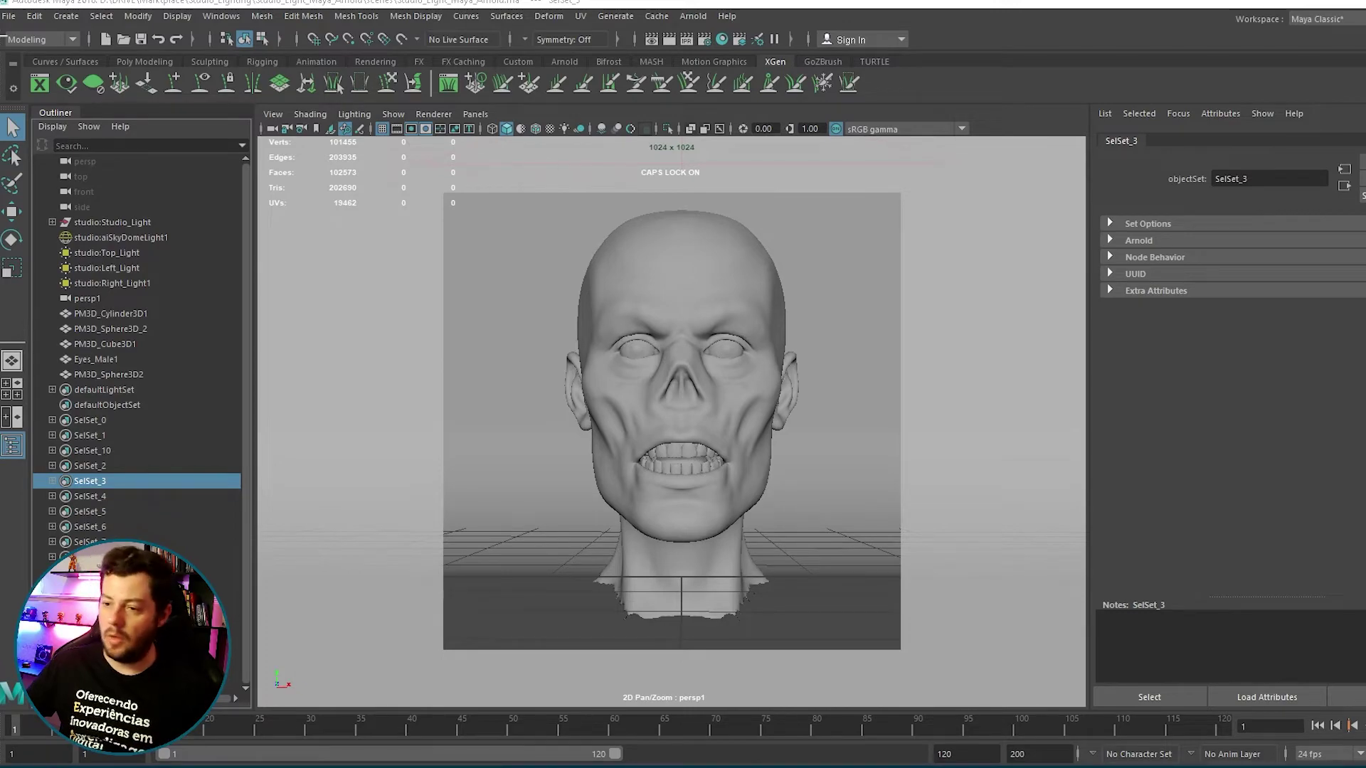
Switch to Maya and orbit the perspective view over the curved backdrop, area lights and head.
key(alt+Tab)
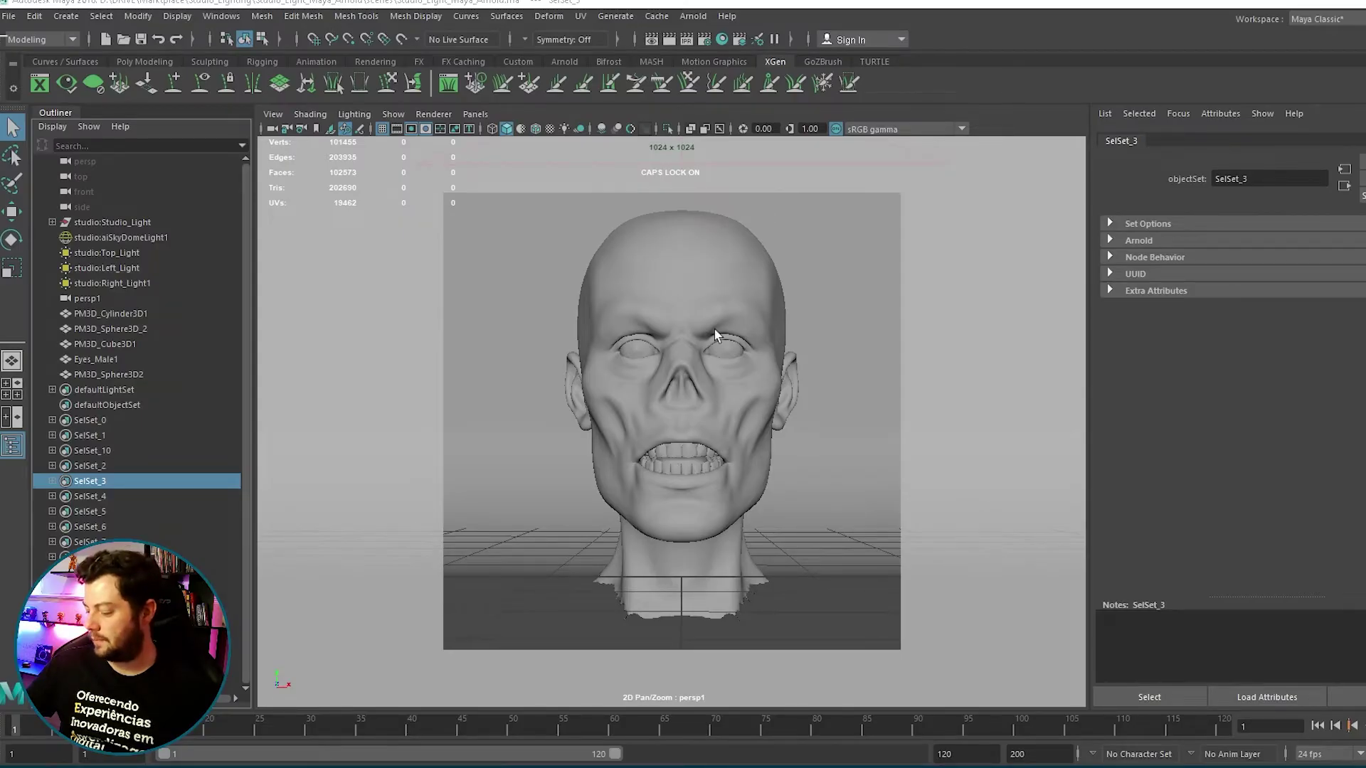
mouse_move(714, 330)
alt+mouse_down()
mouse_move(909, 387)
mouse_move(629, 415)
mouse_move(543, 448)
mouse_move(587, 432)
mouse_move(685, 463)
mouse_move(771, 424)
mouse_move(672, 470)
mouse_move(619, 448)
mouse_move(711, 427)
alt+mouse_up()
alt+right_drag(711, 427, 791, 413)
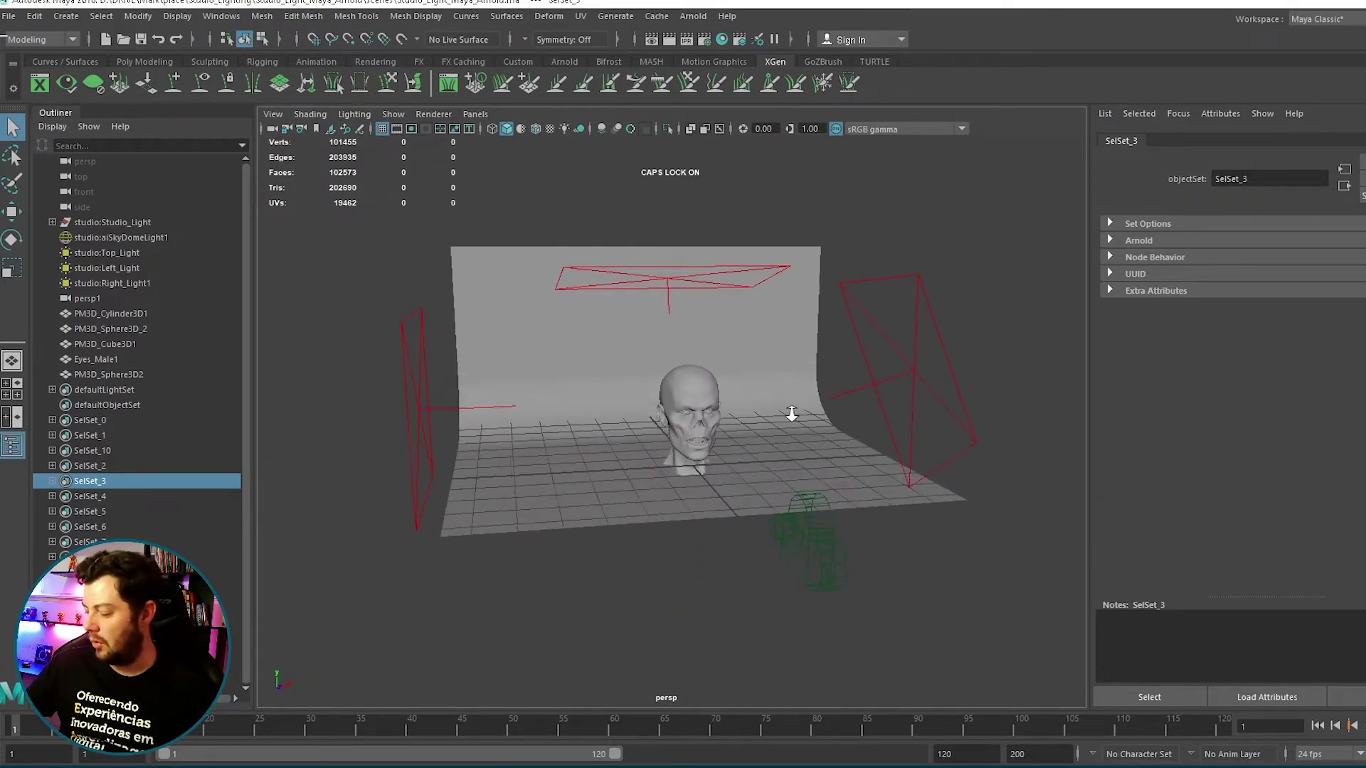
mouse_move(538, 387)
alt+mouse_down()
mouse_move(626, 398)
mouse_move(761, 513)
mouse_move(801, 384)
mouse_move(723, 477)
alt+mouse_up()
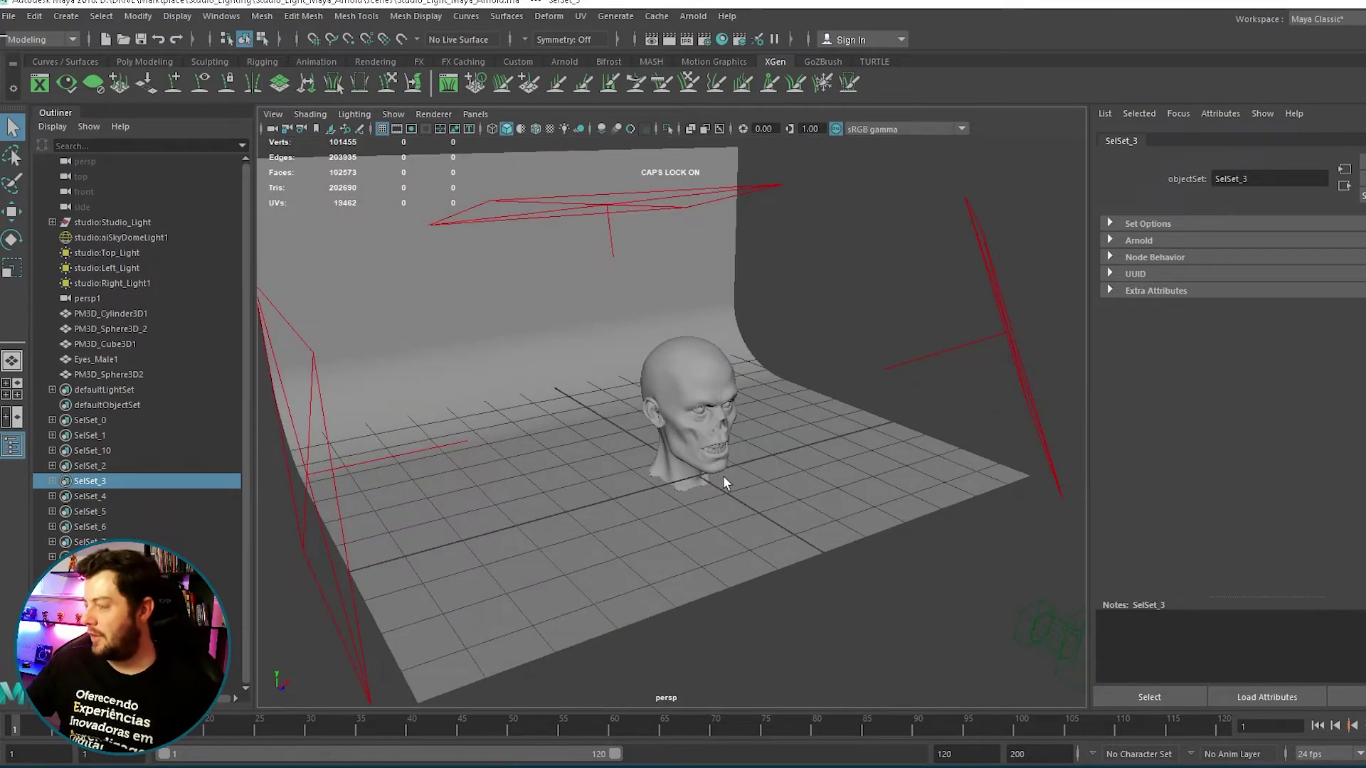
mouse_move(719, 390)
alt+mouse_down()
mouse_move(703, 367)
mouse_move(694, 387)
mouse_move(728, 370)
mouse_move(694, 430)
mouse_move(747, 420)
alt+mouse_up()
alt+right_drag(747, 420, 750, 432)
mouse_move(750, 433)
alt+mouse_down()
mouse_move(863, 460)
mouse_move(727, 457)
mouse_move(866, 440)
alt+mouse_up()
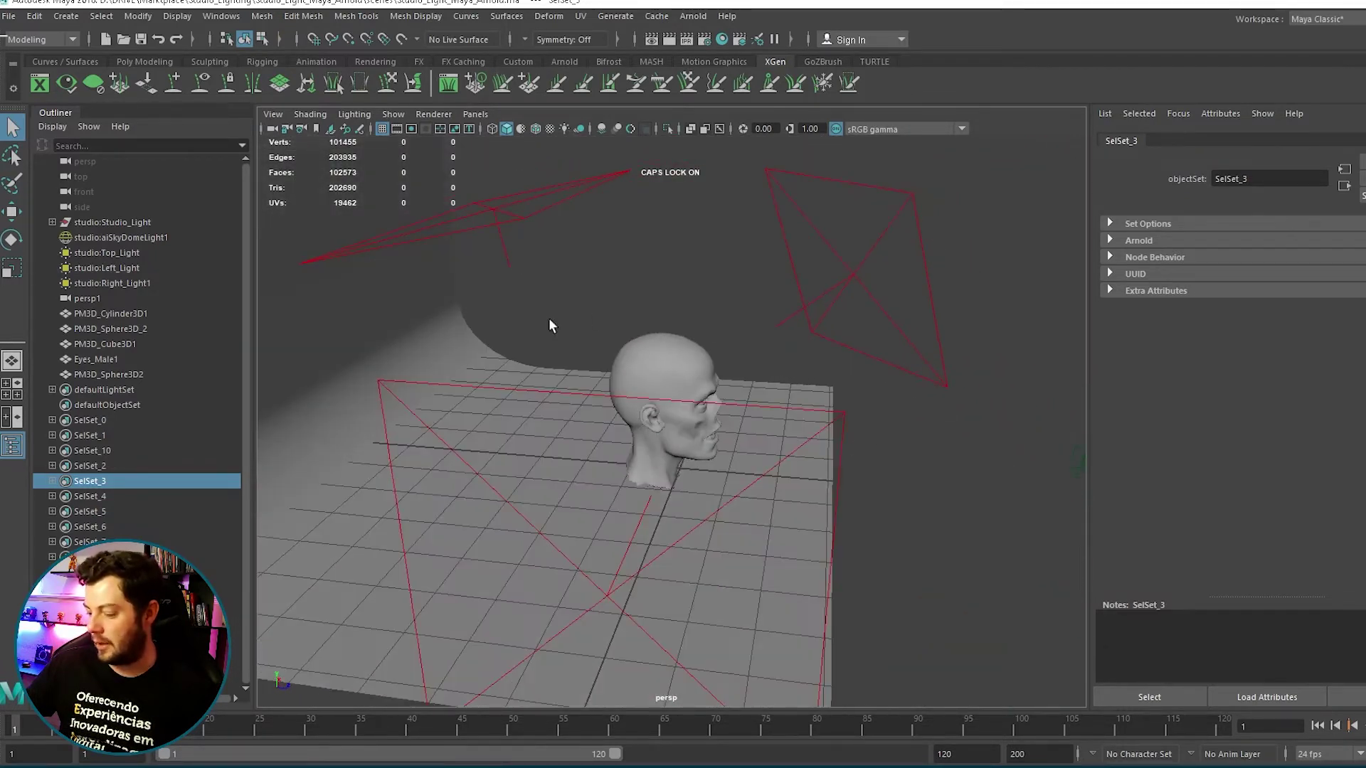
mouse_move(550, 325)
alt+mouse_down()
mouse_move(585, 369)
mouse_move(565, 150)
alt+mouse_up()
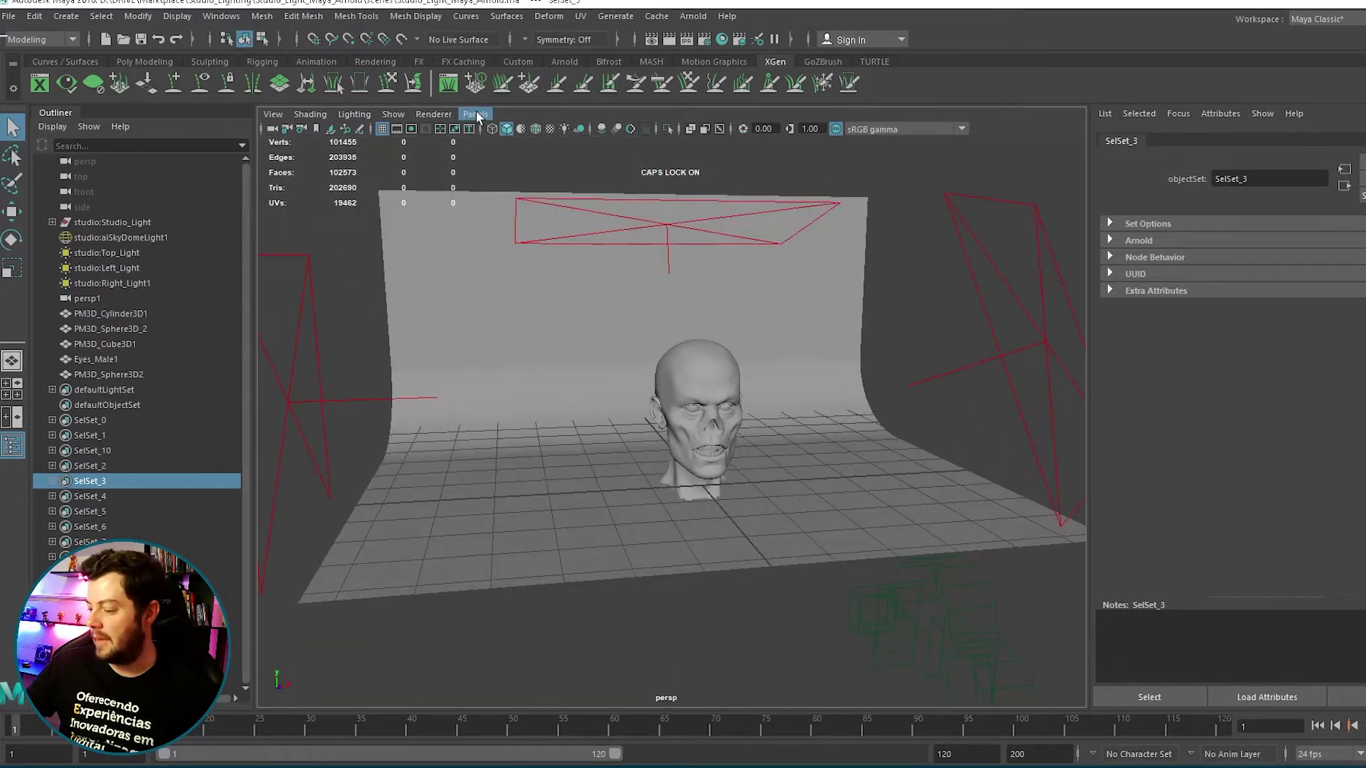
Look through the render camera and select the aiStandardSurface1 skin material in Hypershade.
click(476, 114)
click(647, 155)
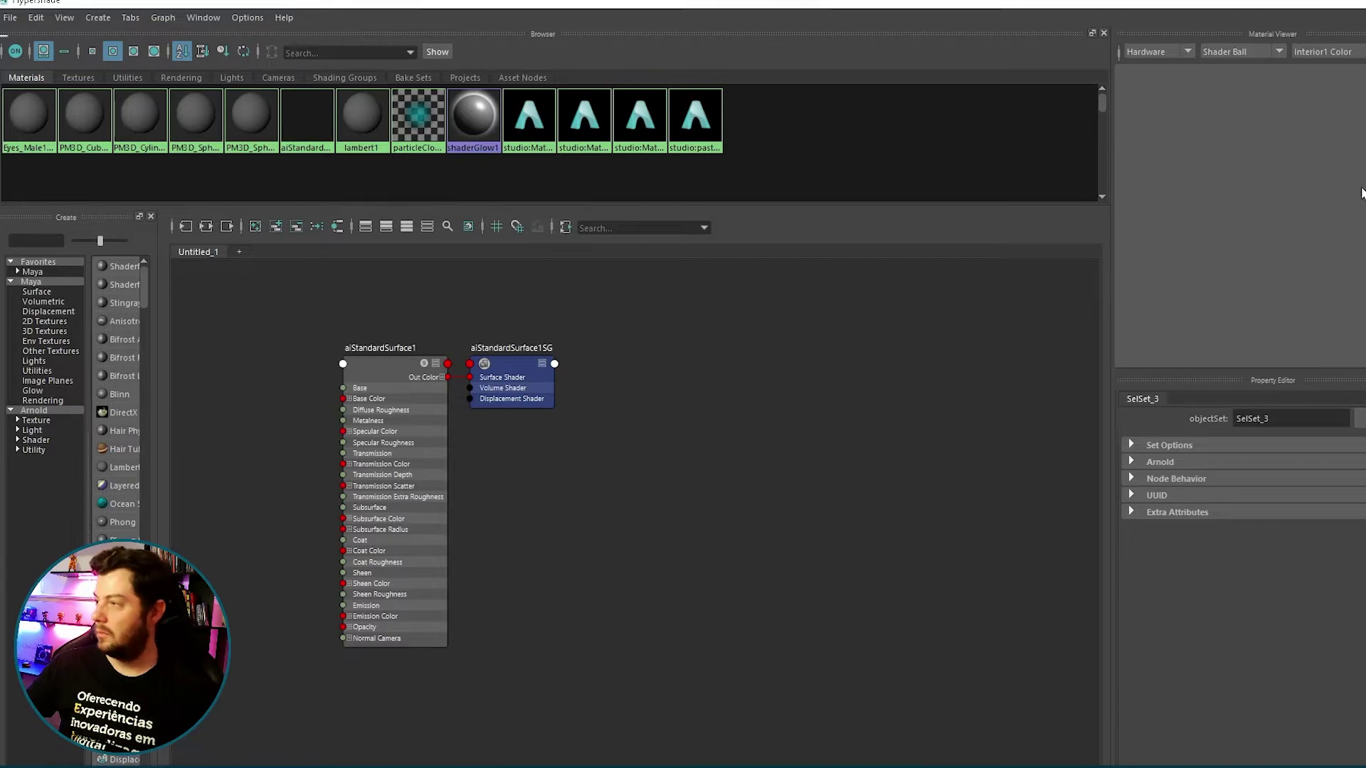
alt+middle_drag(697, 486, 863, 424)
scroll(543, 372, up, 5)
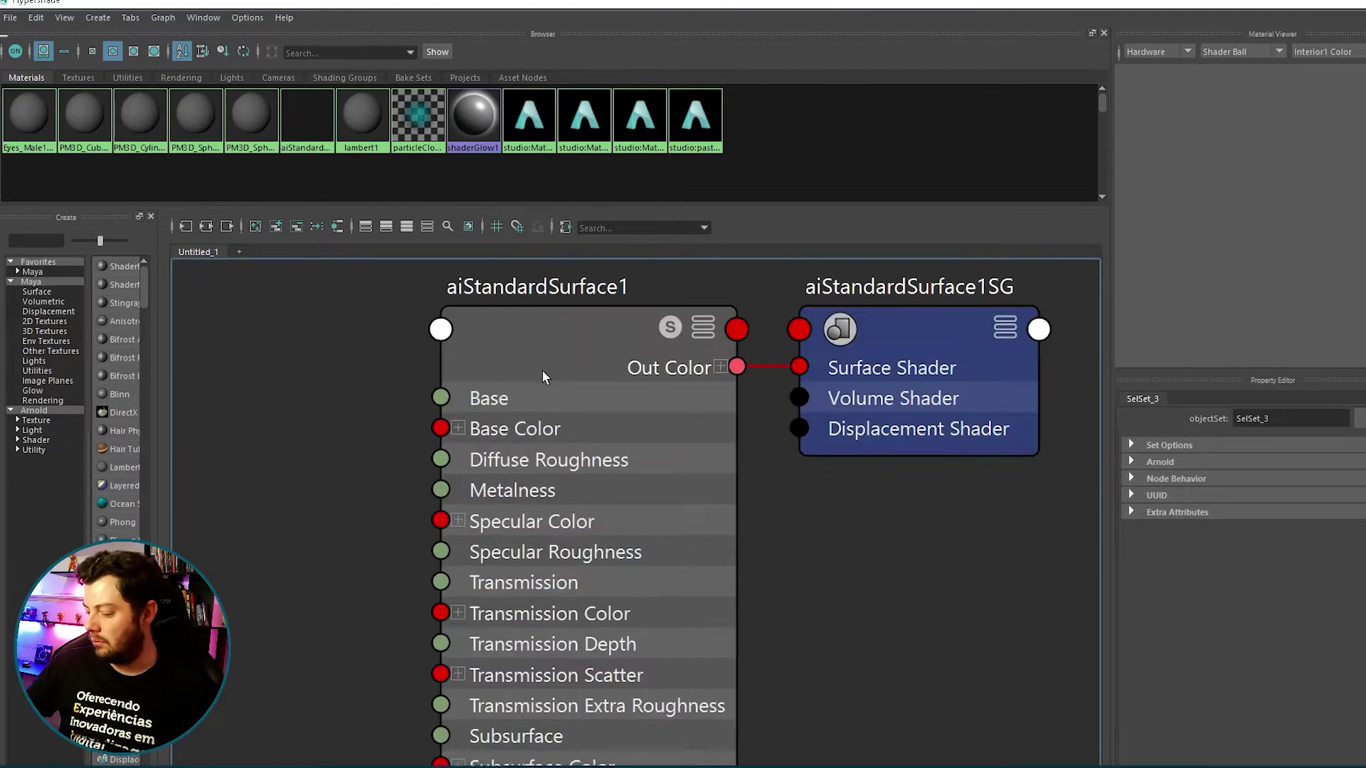
scroll(543, 372, down, 3)
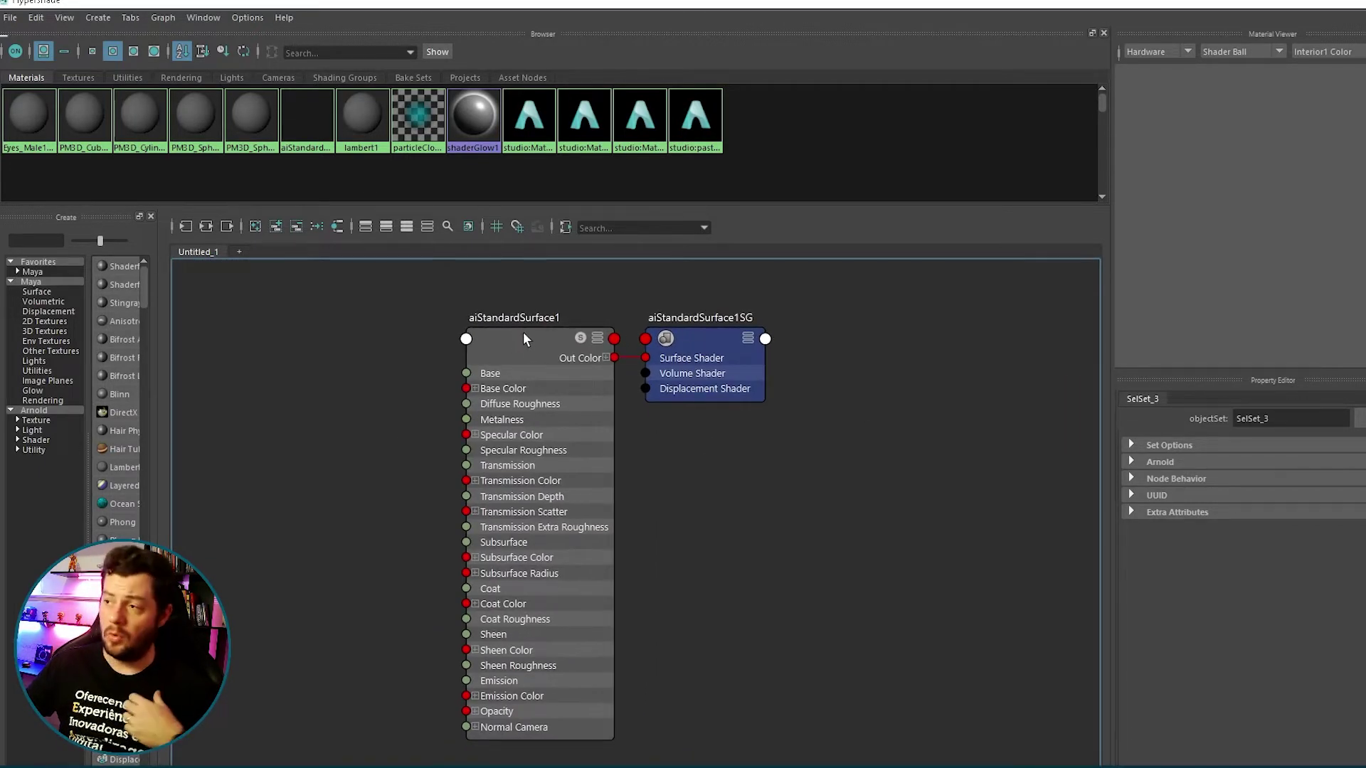
alt+middle_drag(533, 373, 528, 382)
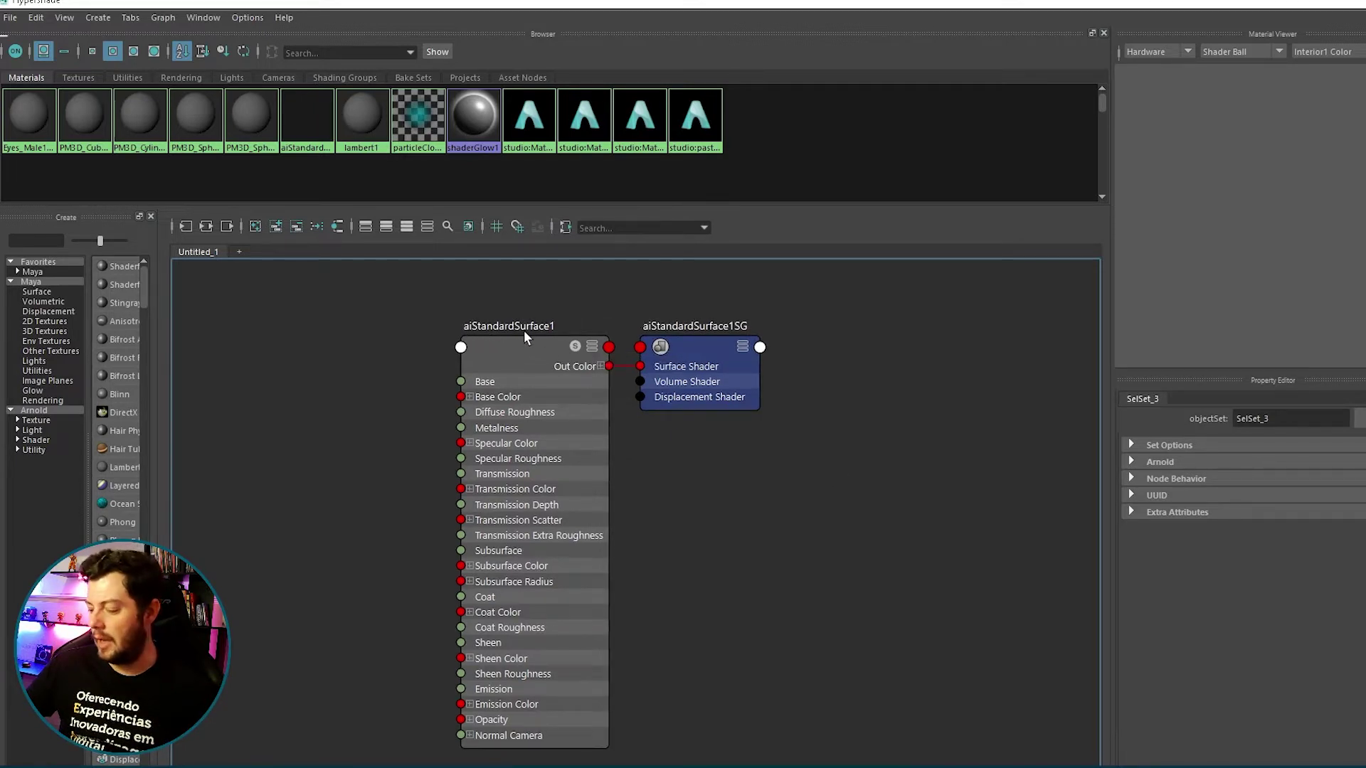
click(507, 370)
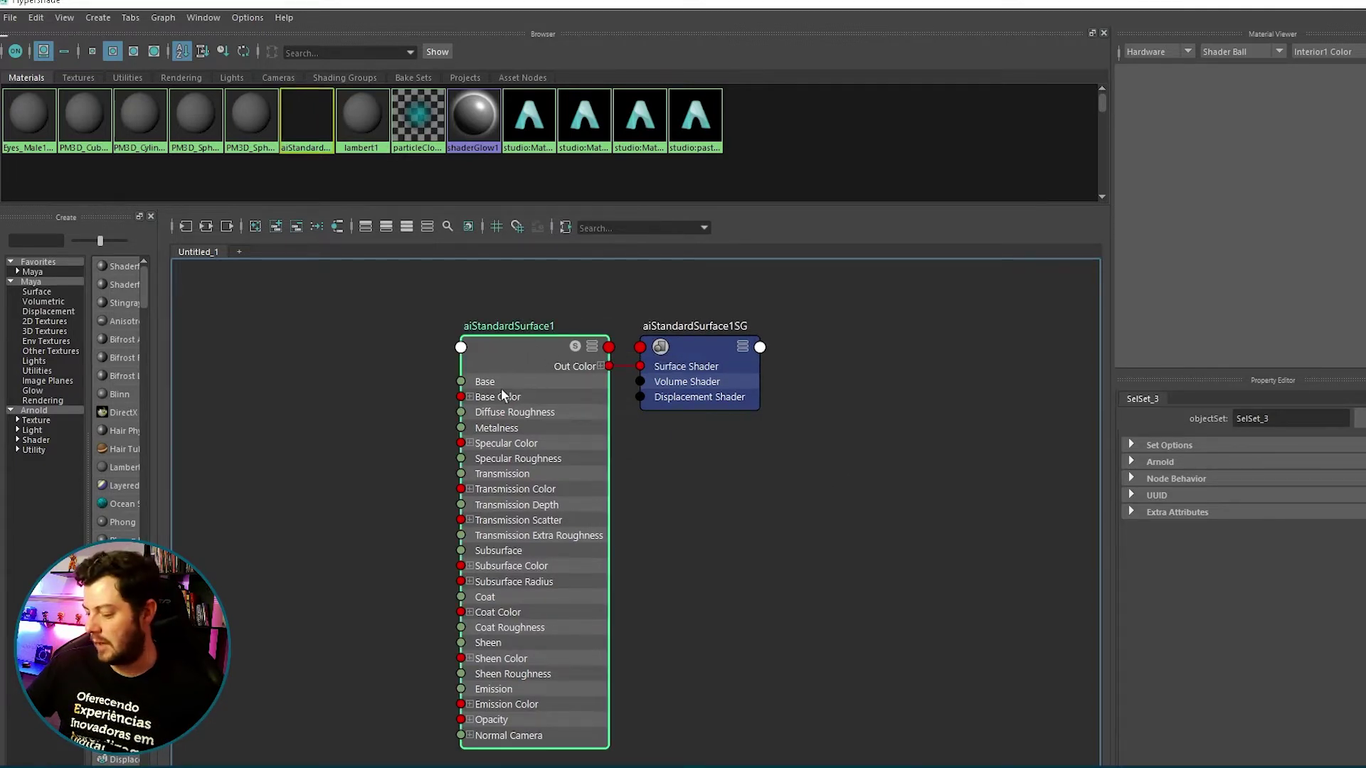
alt+middle_drag(824, 479, 735, 466)
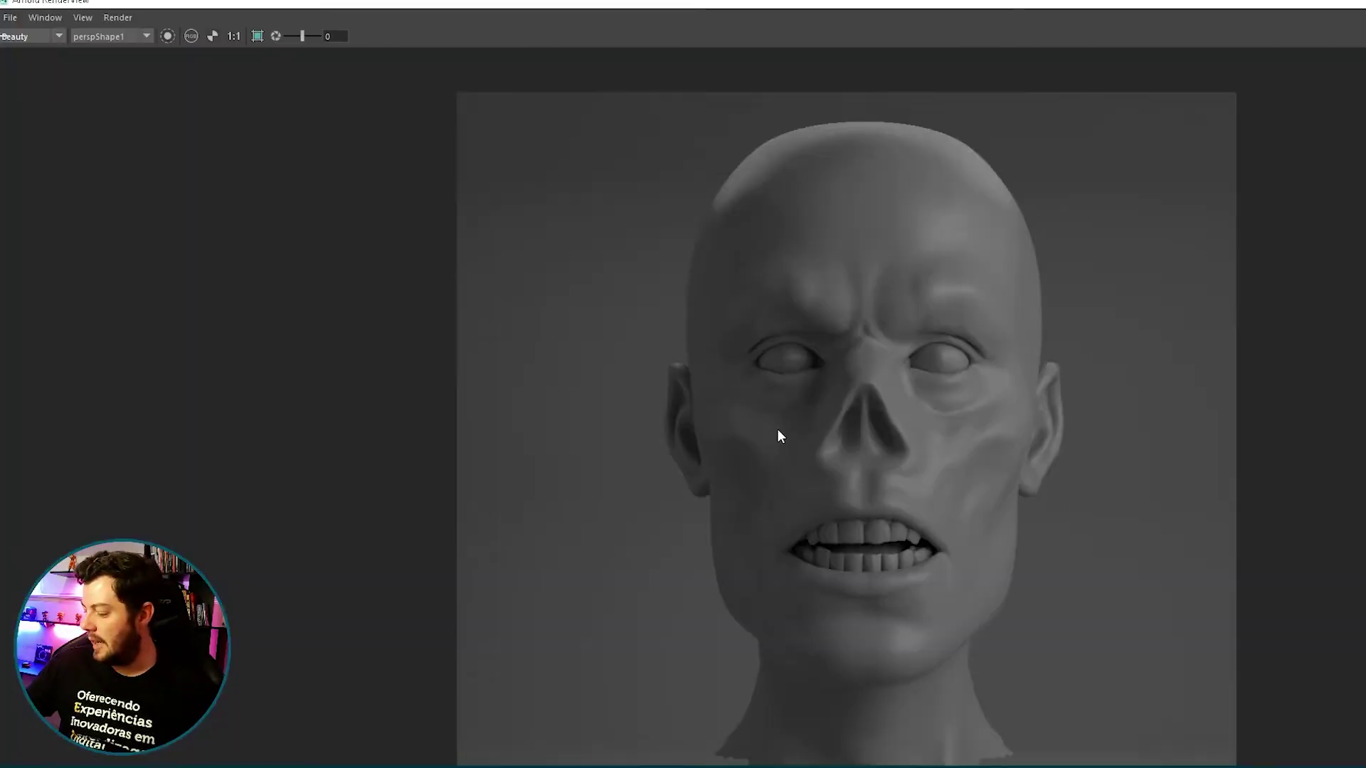
Zoom out in the Arnold RenderView to review the whole head render.
scroll(752, 441, down, 2)
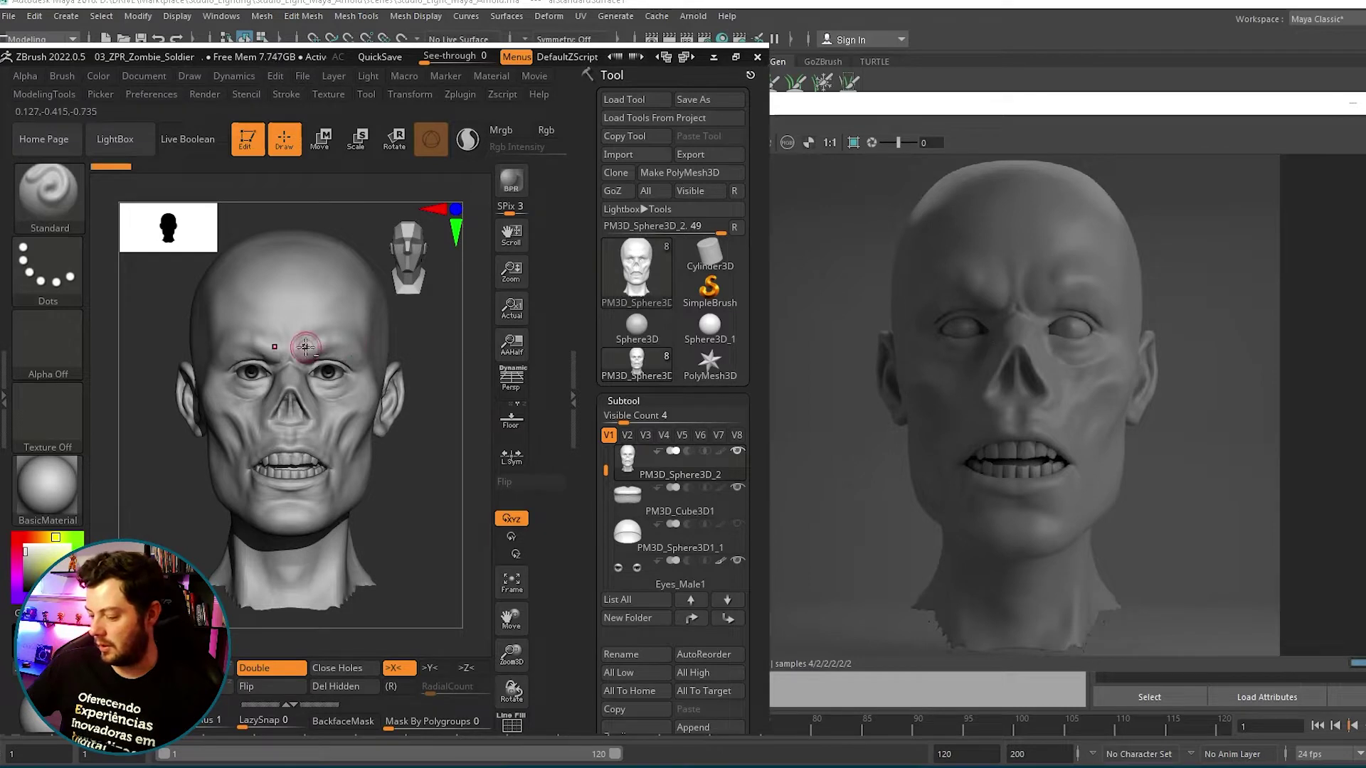
Zoom the ZBrush view in close between the eyes to inspect the sculpt detail.
shift+drag(427, 360, 481, 355)
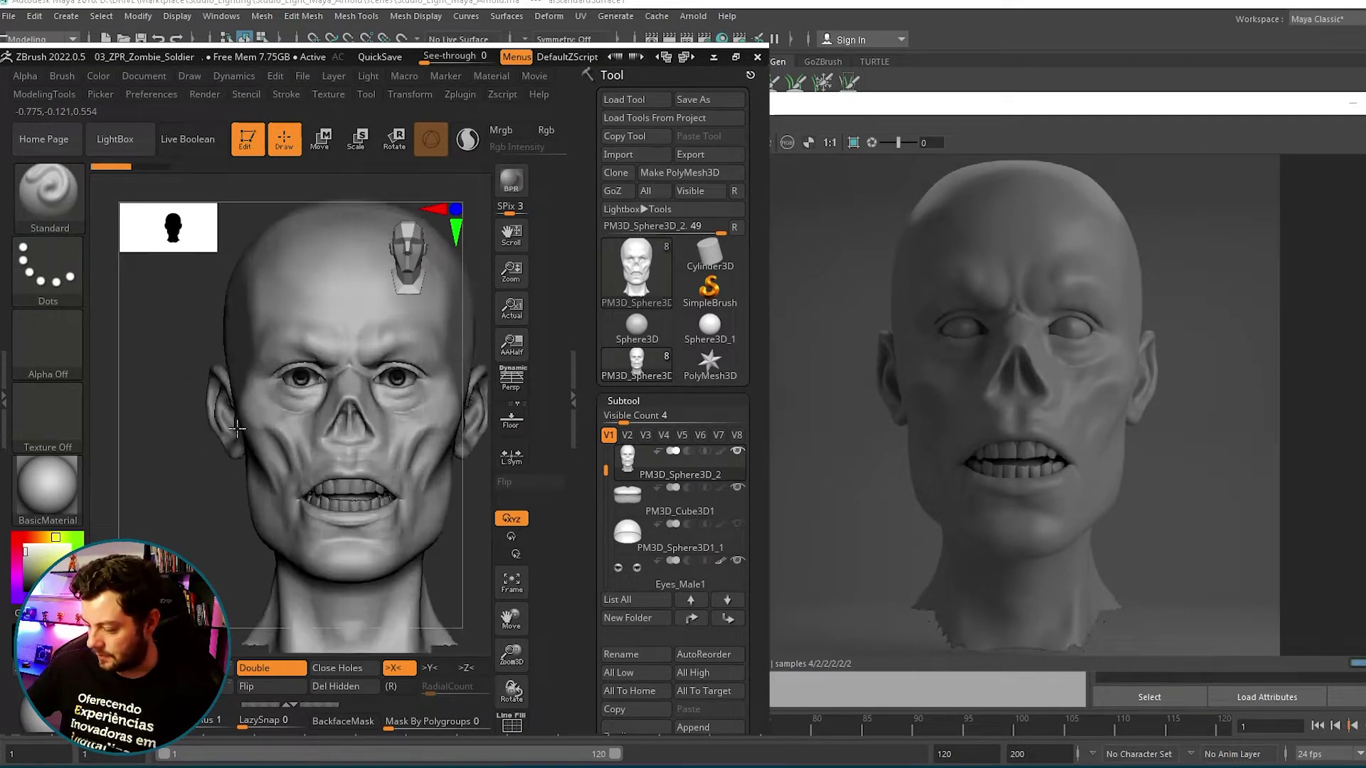
mouse_move(187, 388)
alt+mouse_down()
mouse_move(664, 545)
mouse_move(619, 576)
alt+mouse_up()
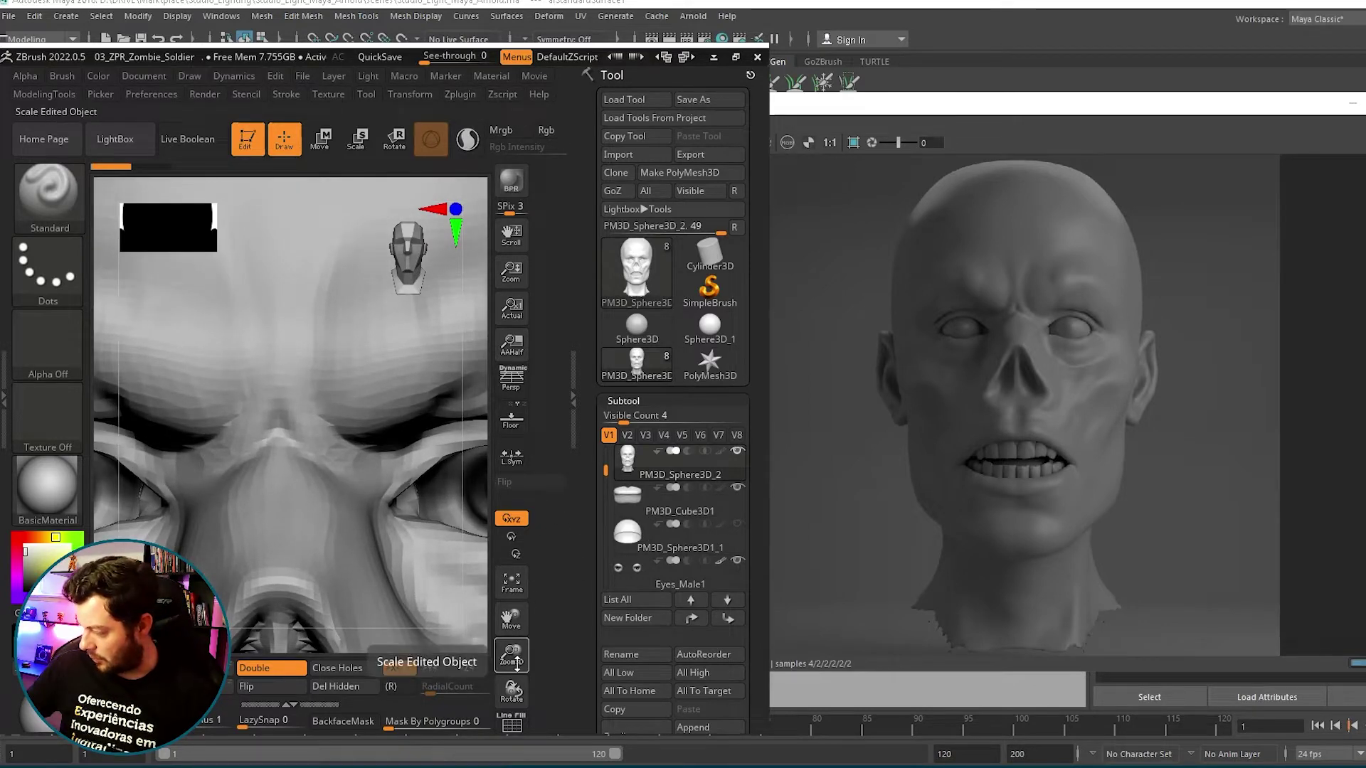
mouse_move(512, 658)
mouse_down()
mouse_move(517, 694)
mouse_move(512, 666)
mouse_move(545, 676)
mouse_move(520, 694)
mouse_up()
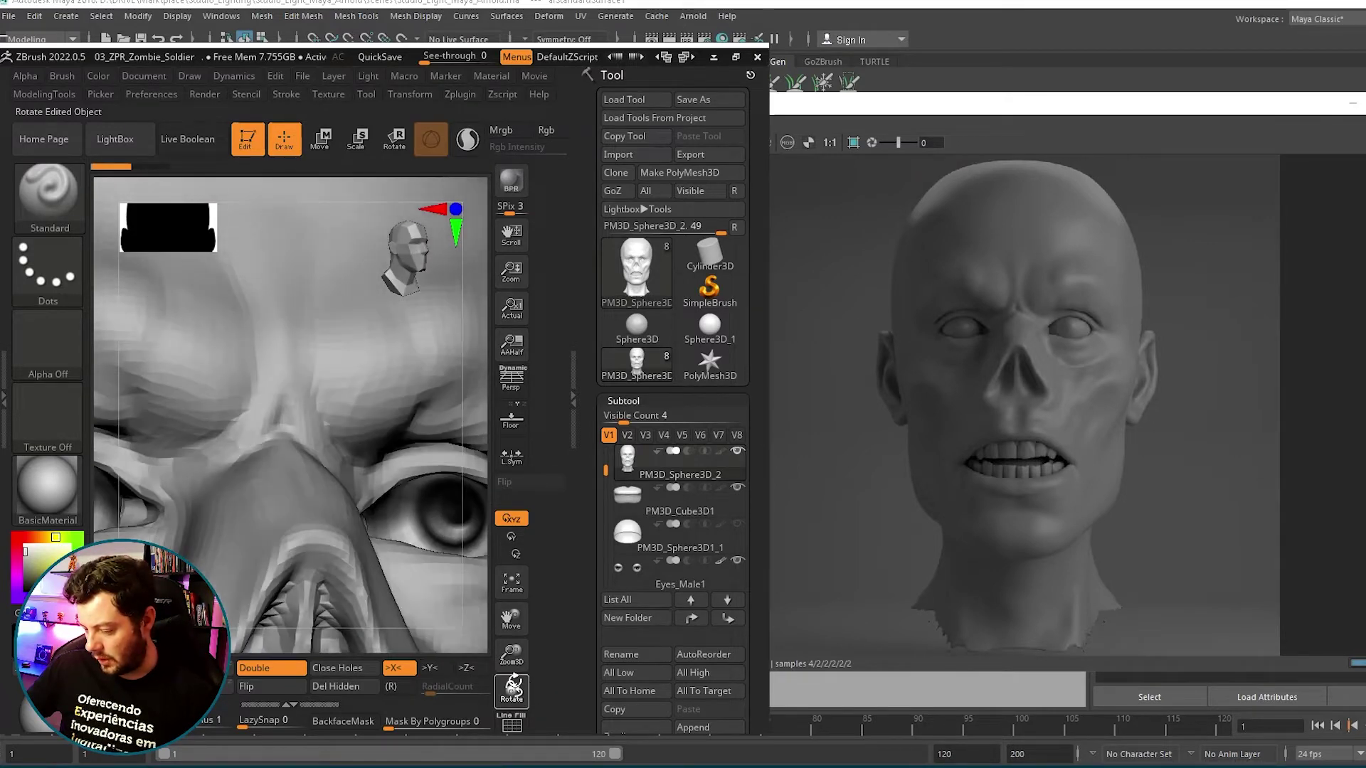
drag(520, 694, 515, 683)
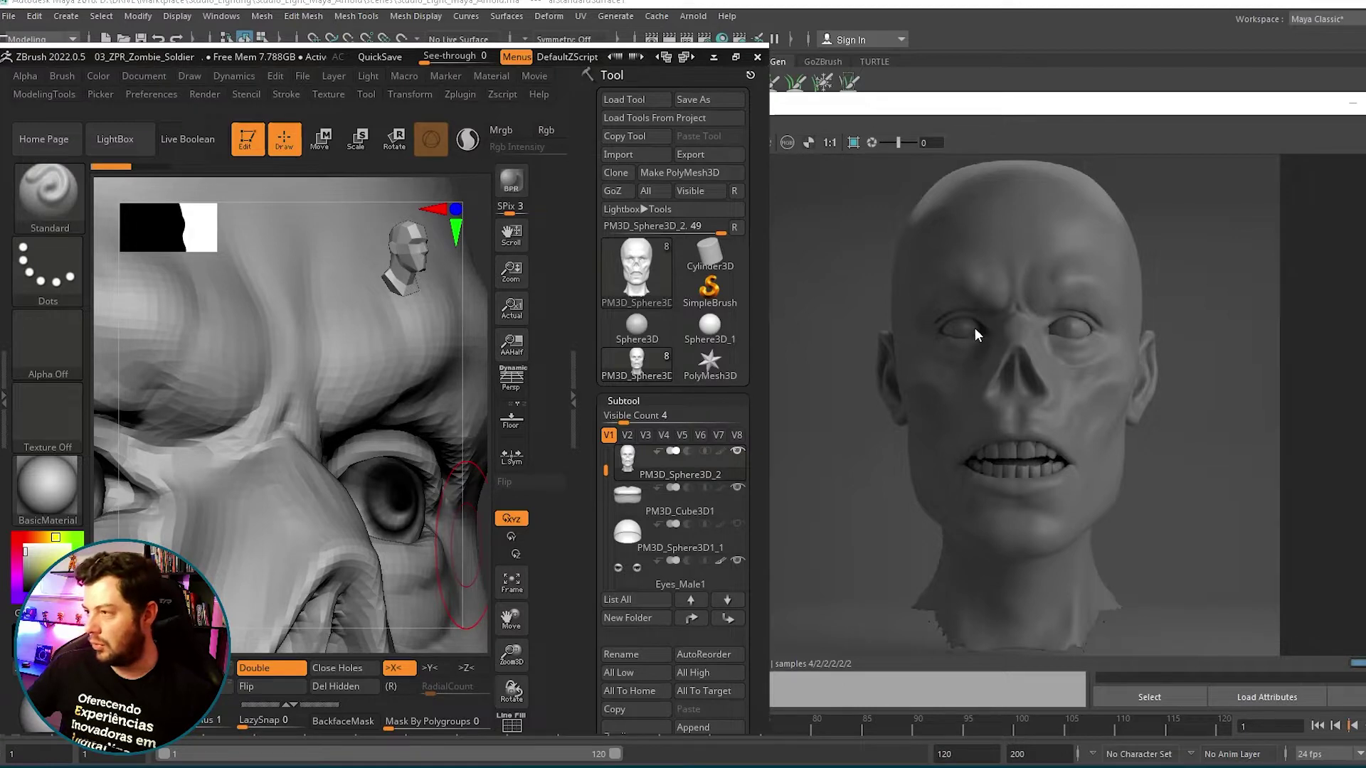
Fit the head back on the canvas, turn it to exact front view, and return to Maya.
click(512, 582)
mouse_move(473, 368)
mouse_down()
mouse_move(244, 500)
mouse_move(192, 483)
mouse_up()
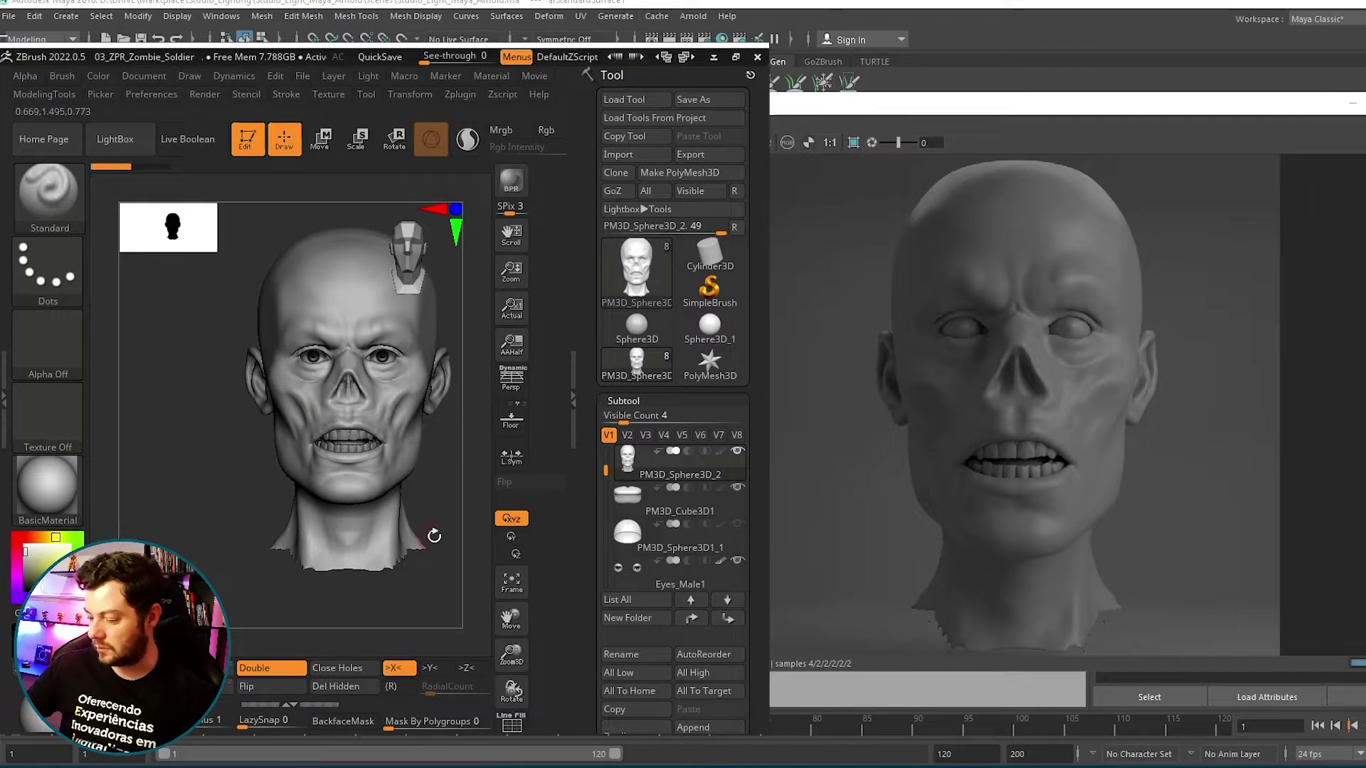
drag(434, 533, 443, 495)
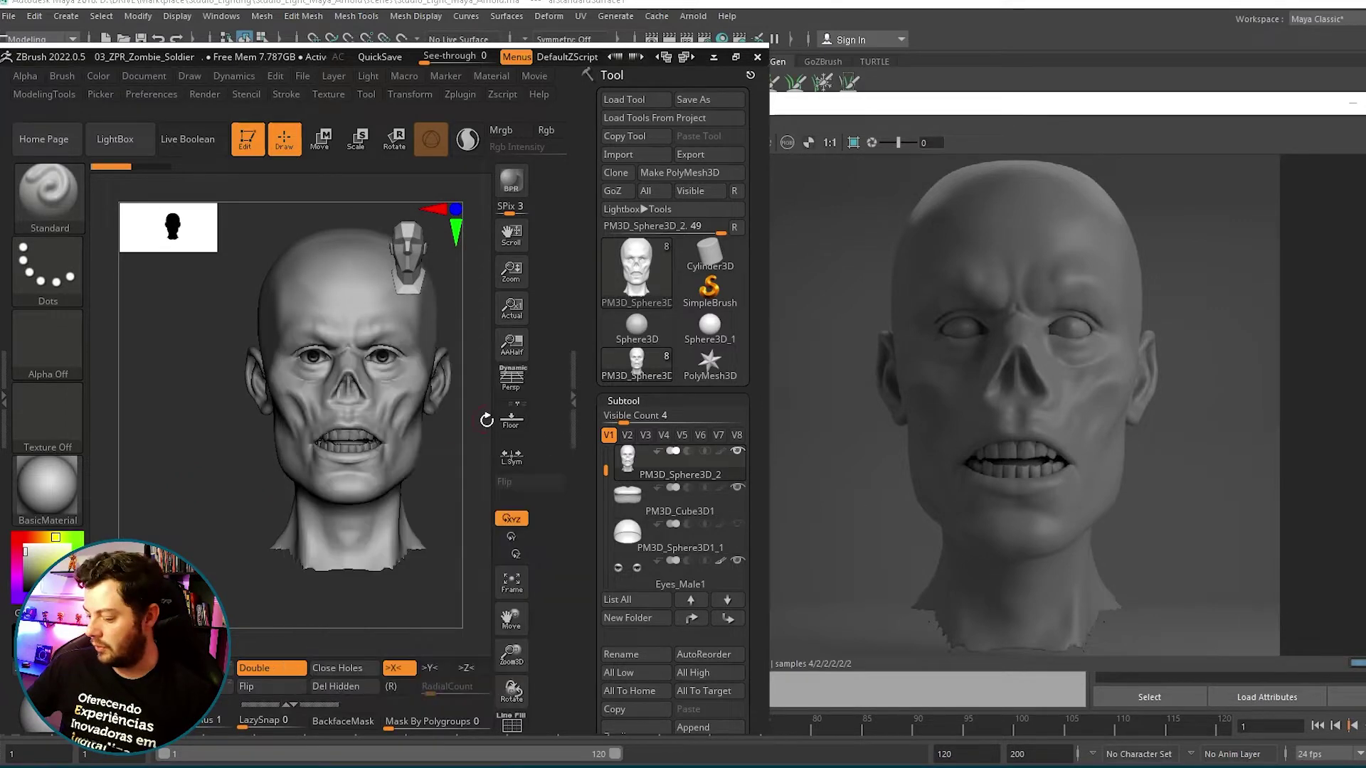
drag(450, 430, 473, 431)
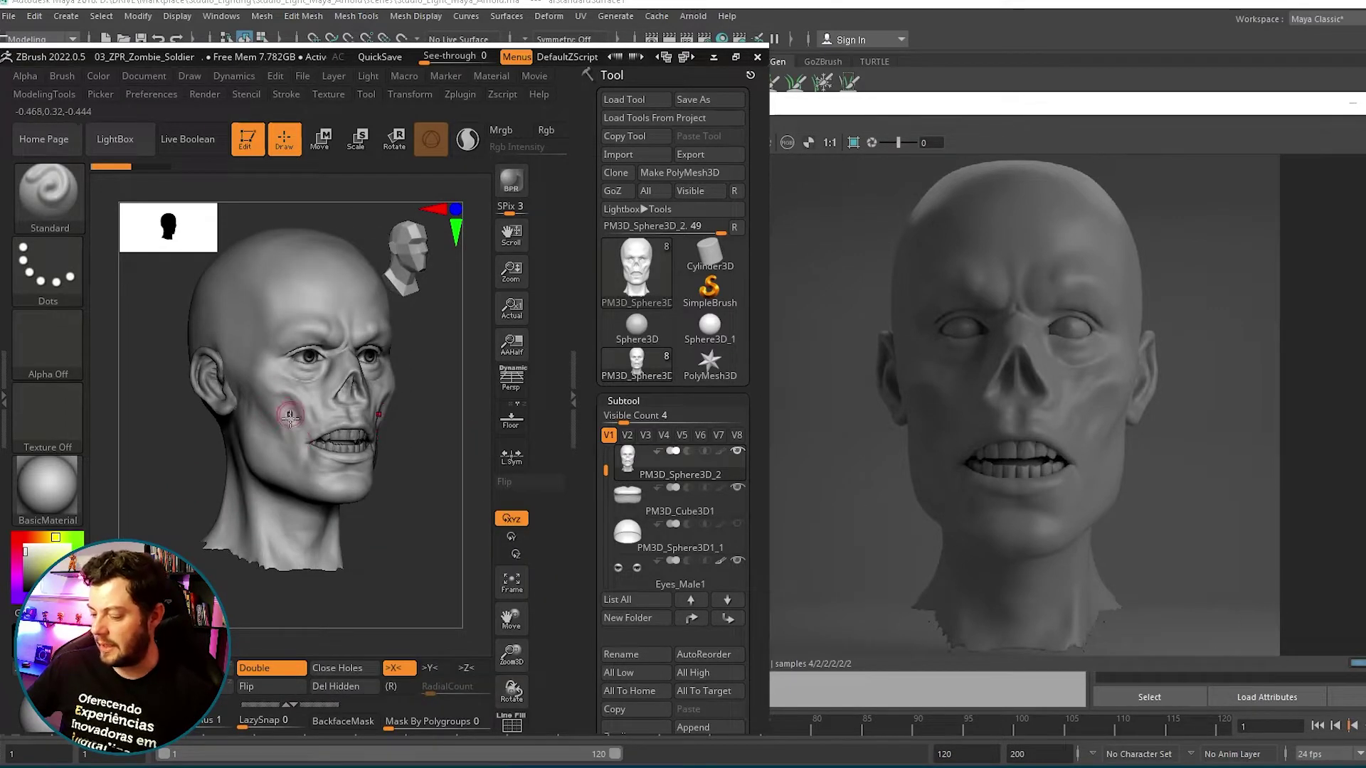
shift+drag(405, 555, 426, 551)
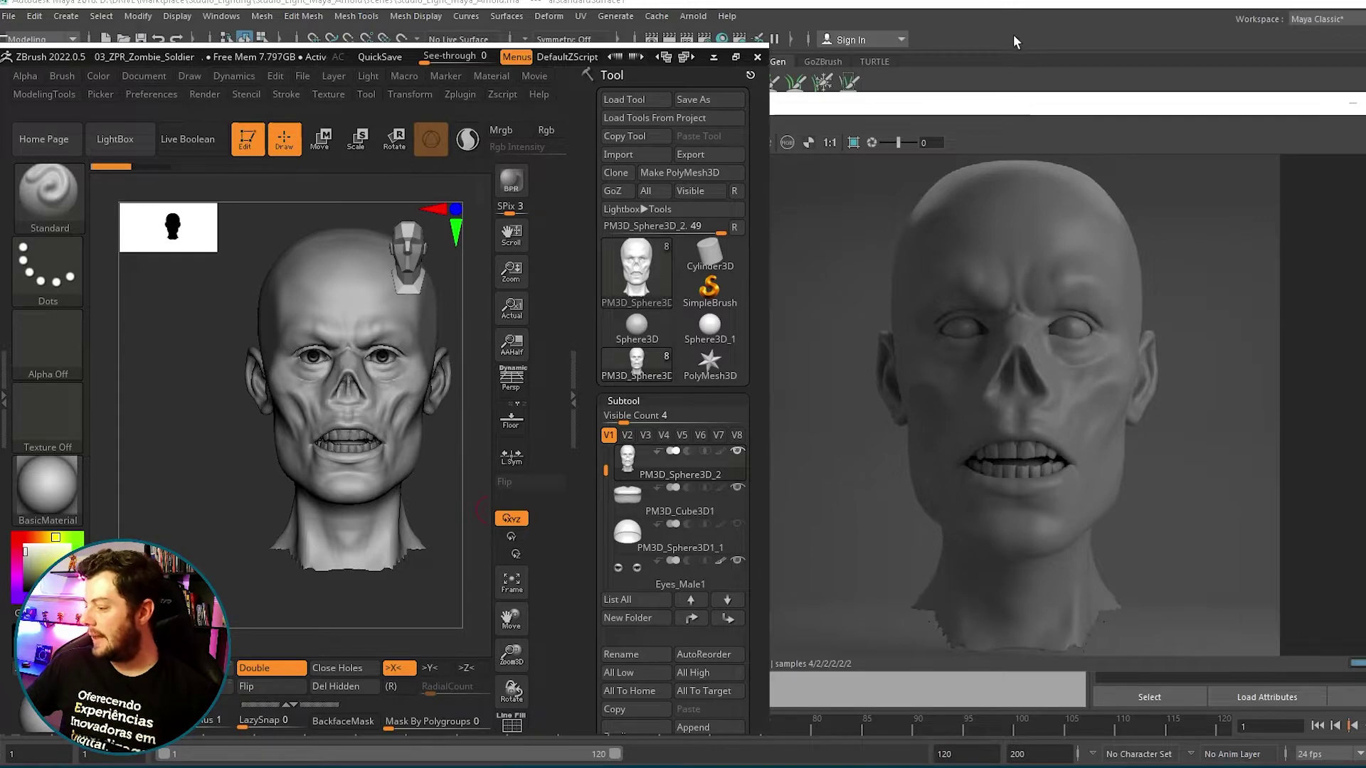
click(935, 27)
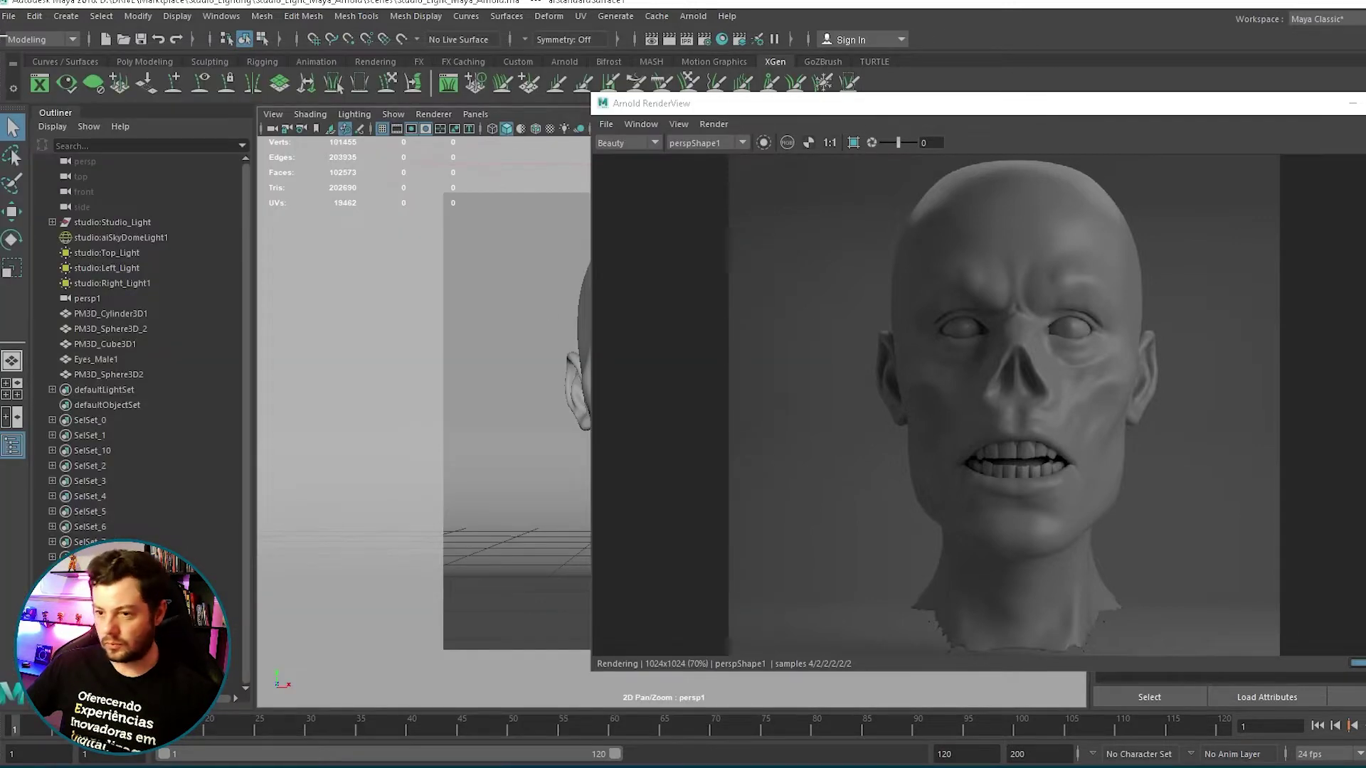
Float Hypershade as an enlarged window left of the Arnold render, framed on the shader nodes.
click(721, 39)
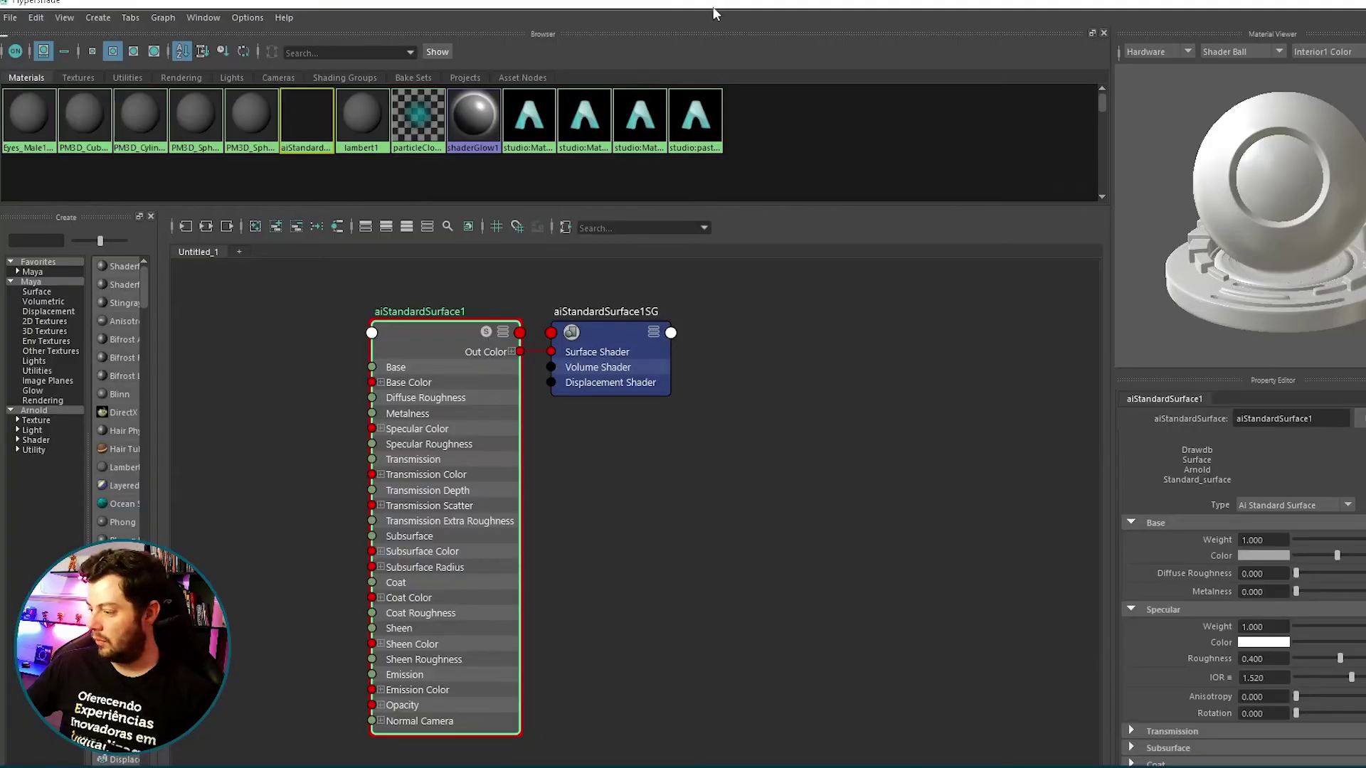
double_click(683, 3)
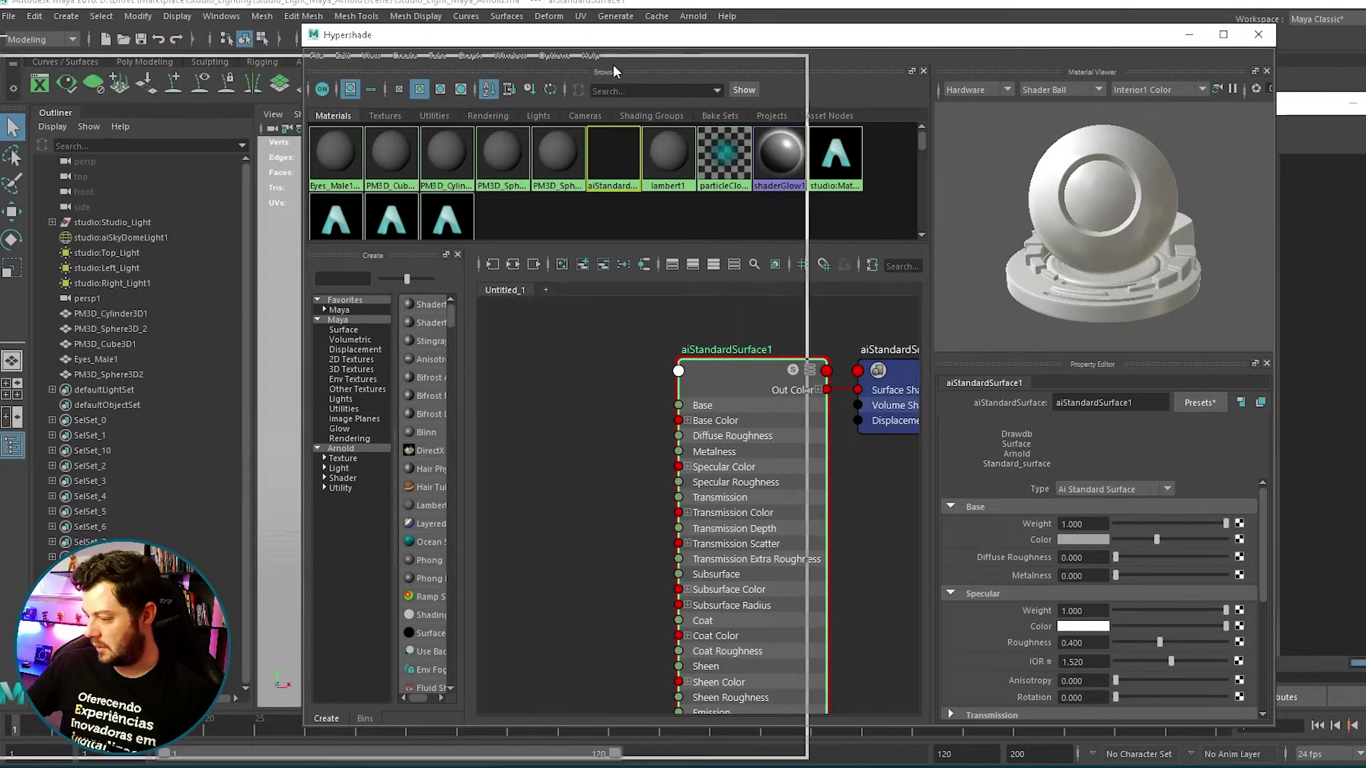
drag(535, 34, 462, 226)
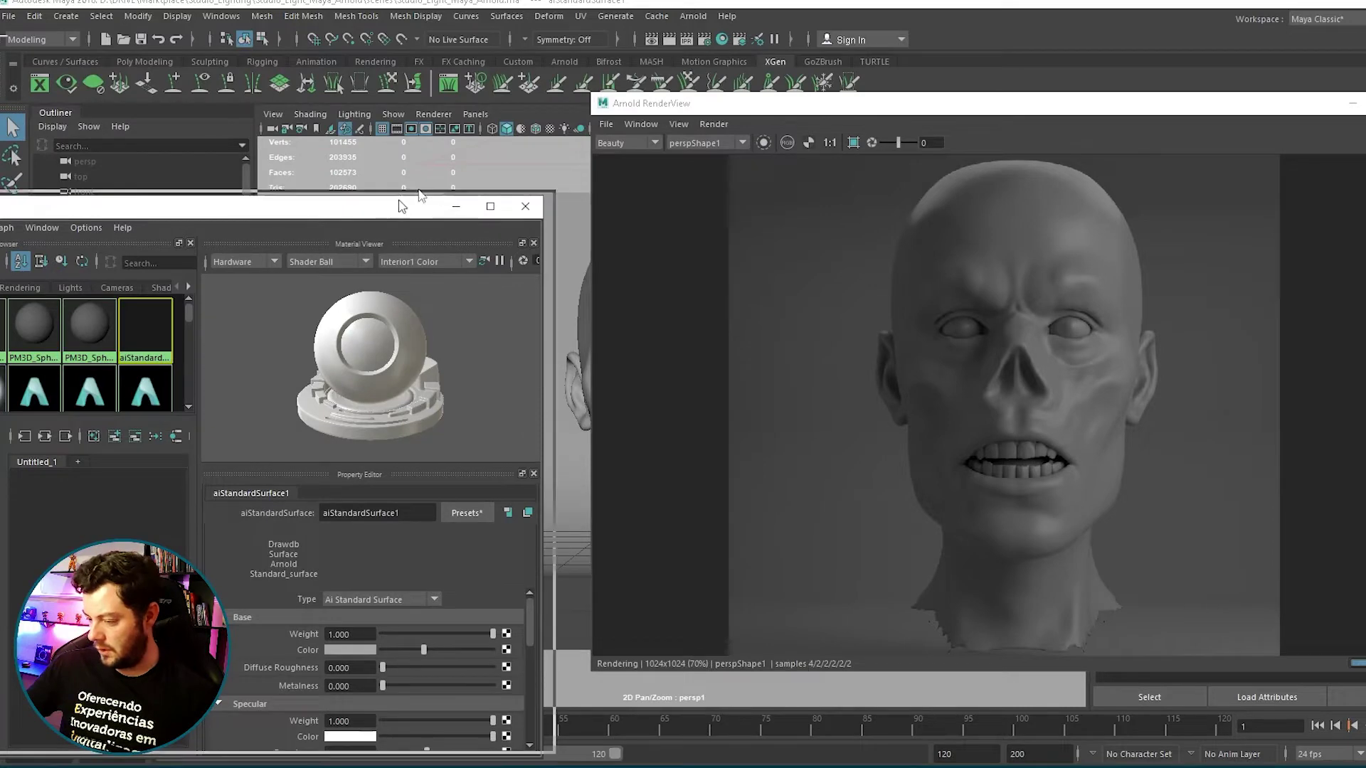
drag(543, 198, 691, 128)
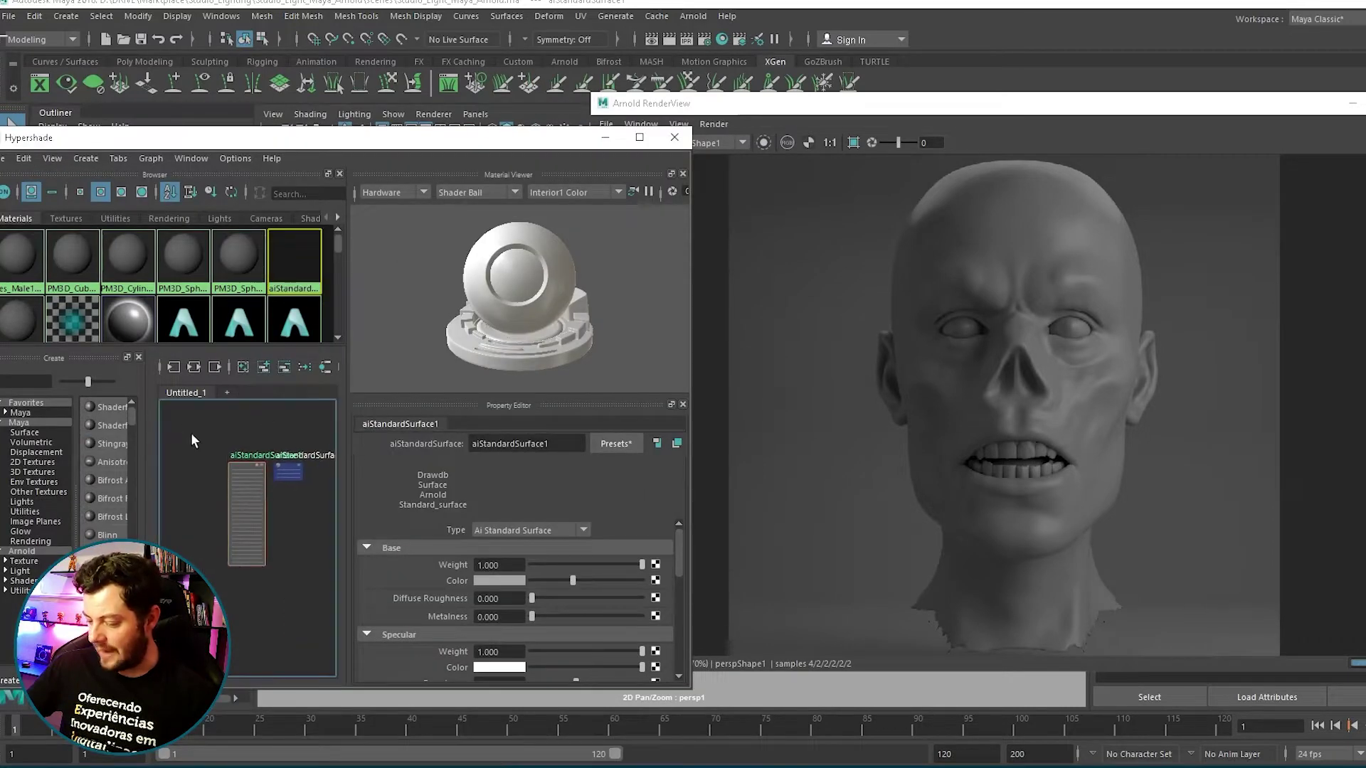
scroll(206, 456, up, 5)
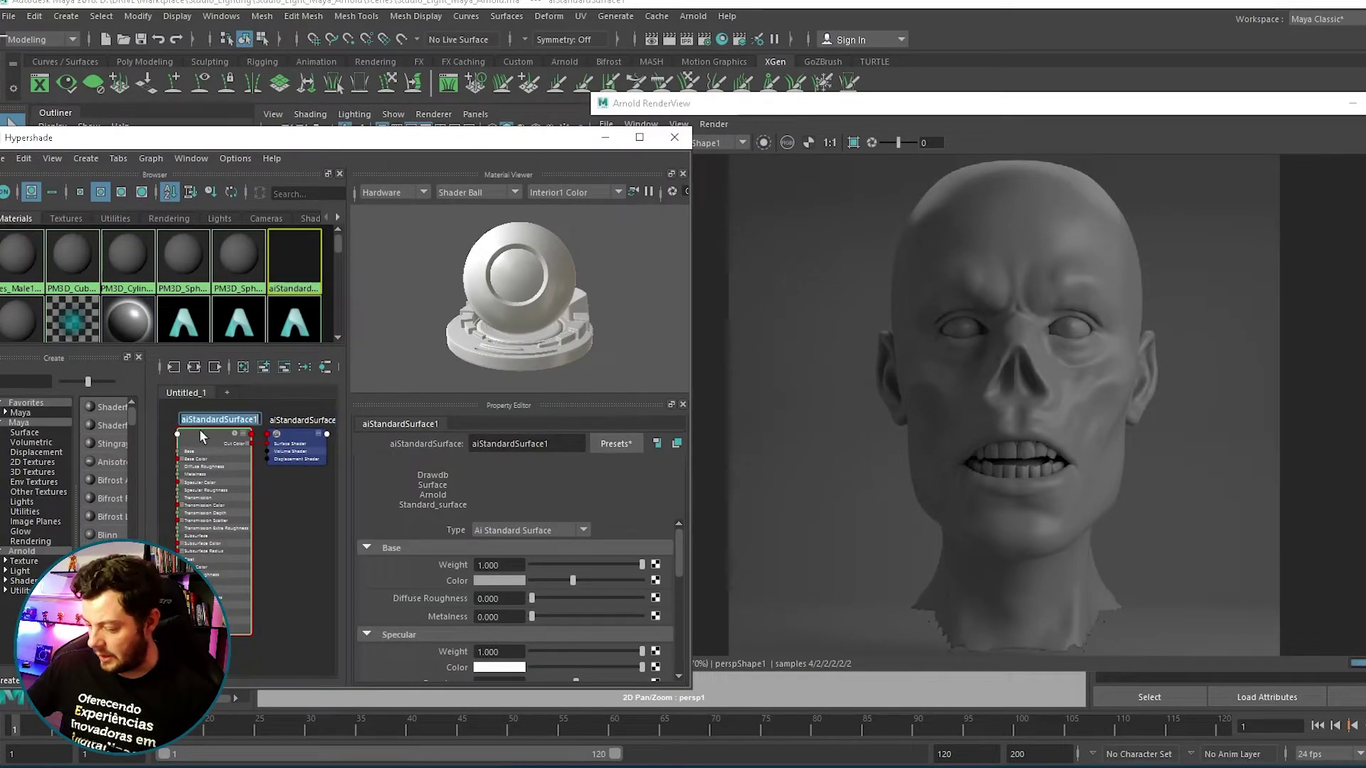
alt+middle_drag(317, 535, 317, 498)
drag(678, 555, 681, 609)
Expand aiStandardSurface1's Subsurface for weight 1 and scale 0.010, then move the render window left.
scroll(418, 577, down, 2)
click(367, 575)
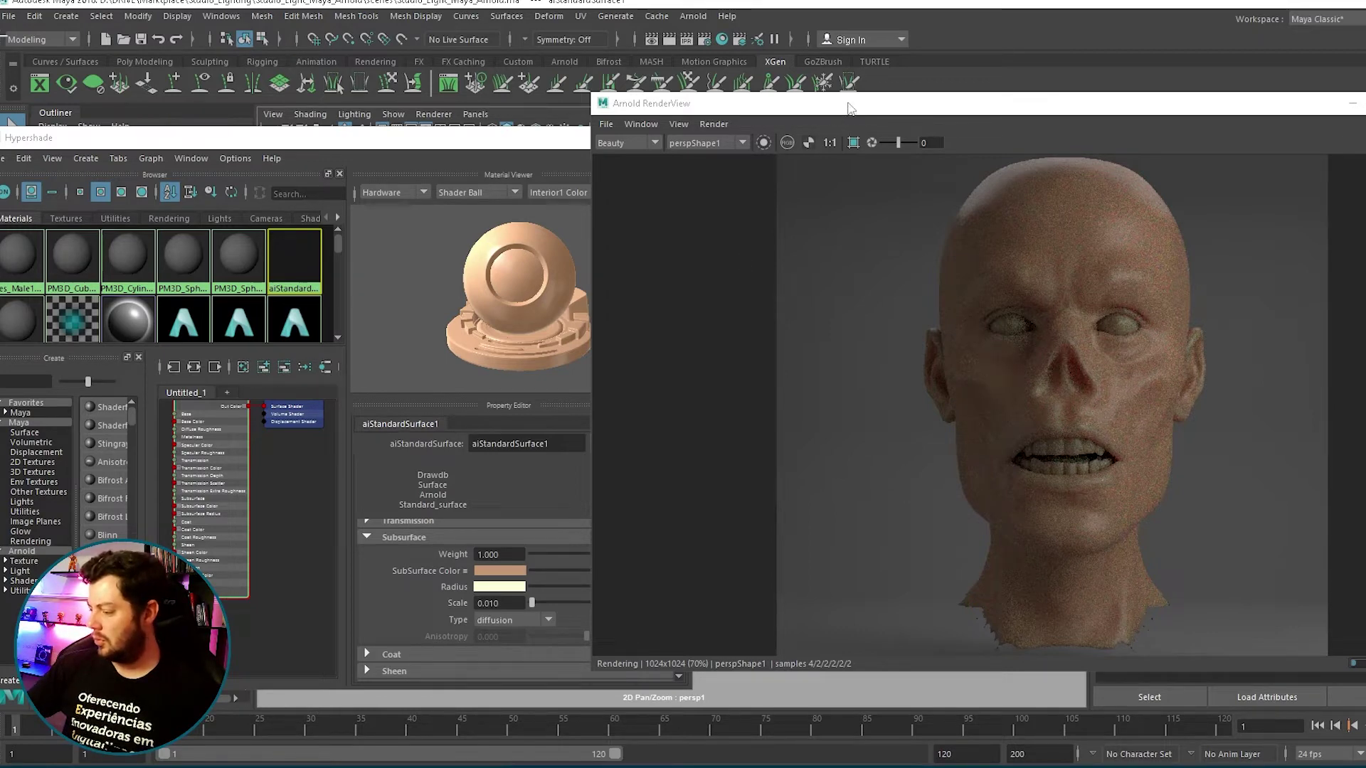
drag(850, 108, 237, 126)
Select head parts PM3D_Cylinder3D1 through PM3D_Sphere3D2 and rotate them to a three-quarter side view.
click(868, 165)
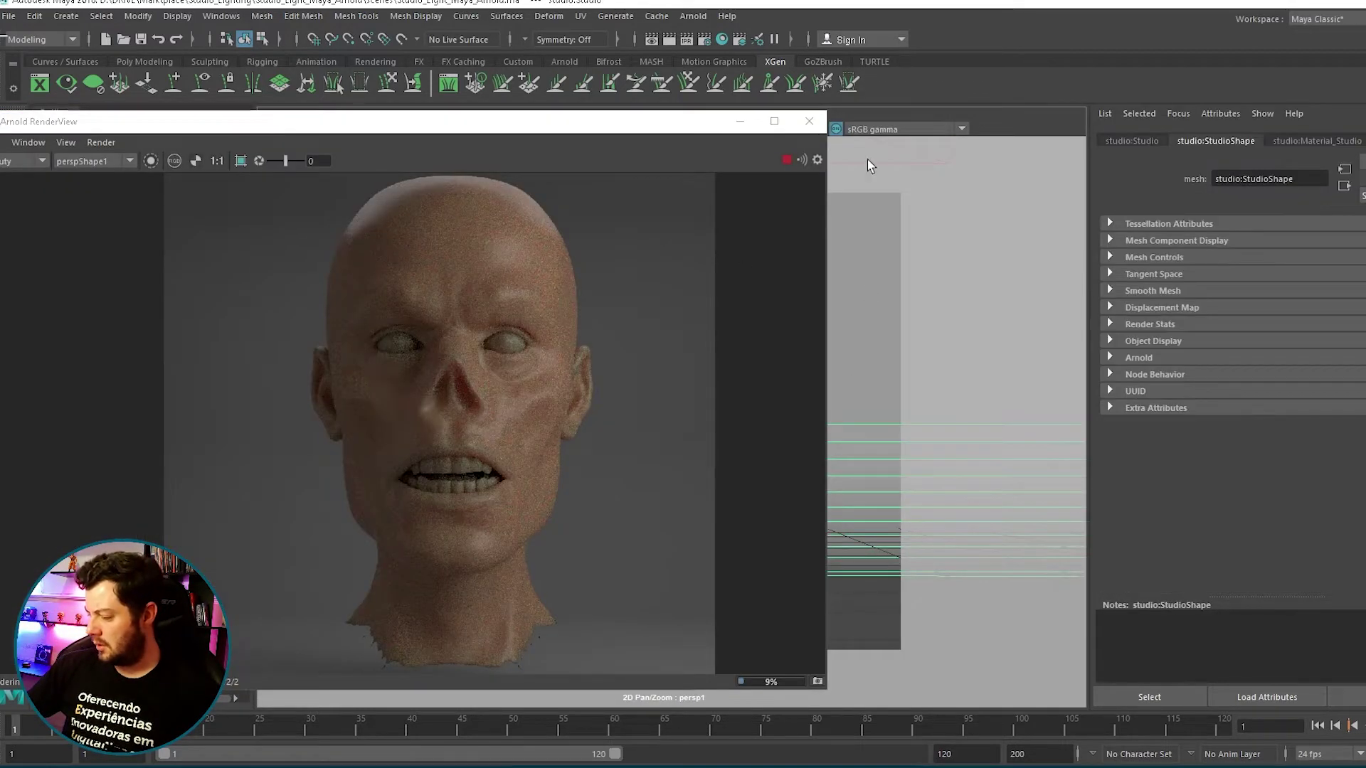
click(741, 124)
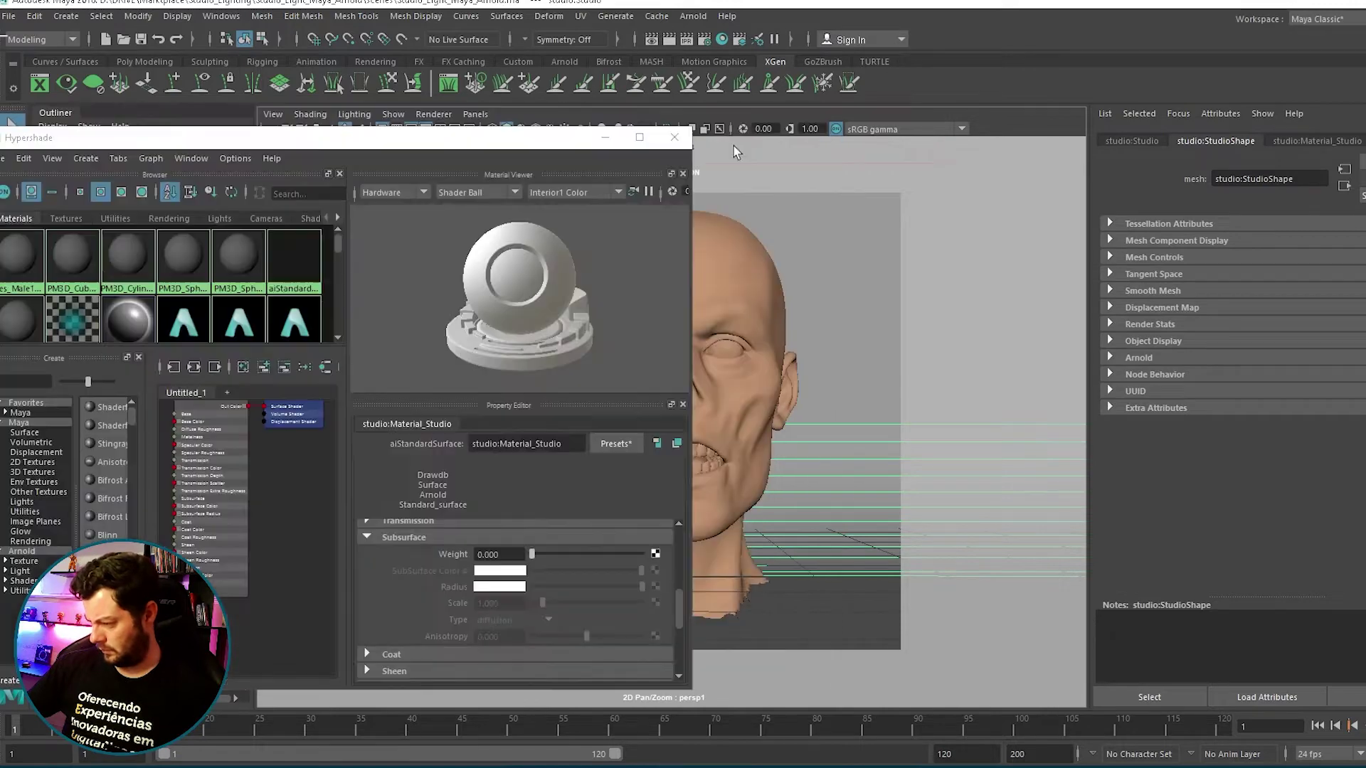
click(610, 134)
click(107, 314)
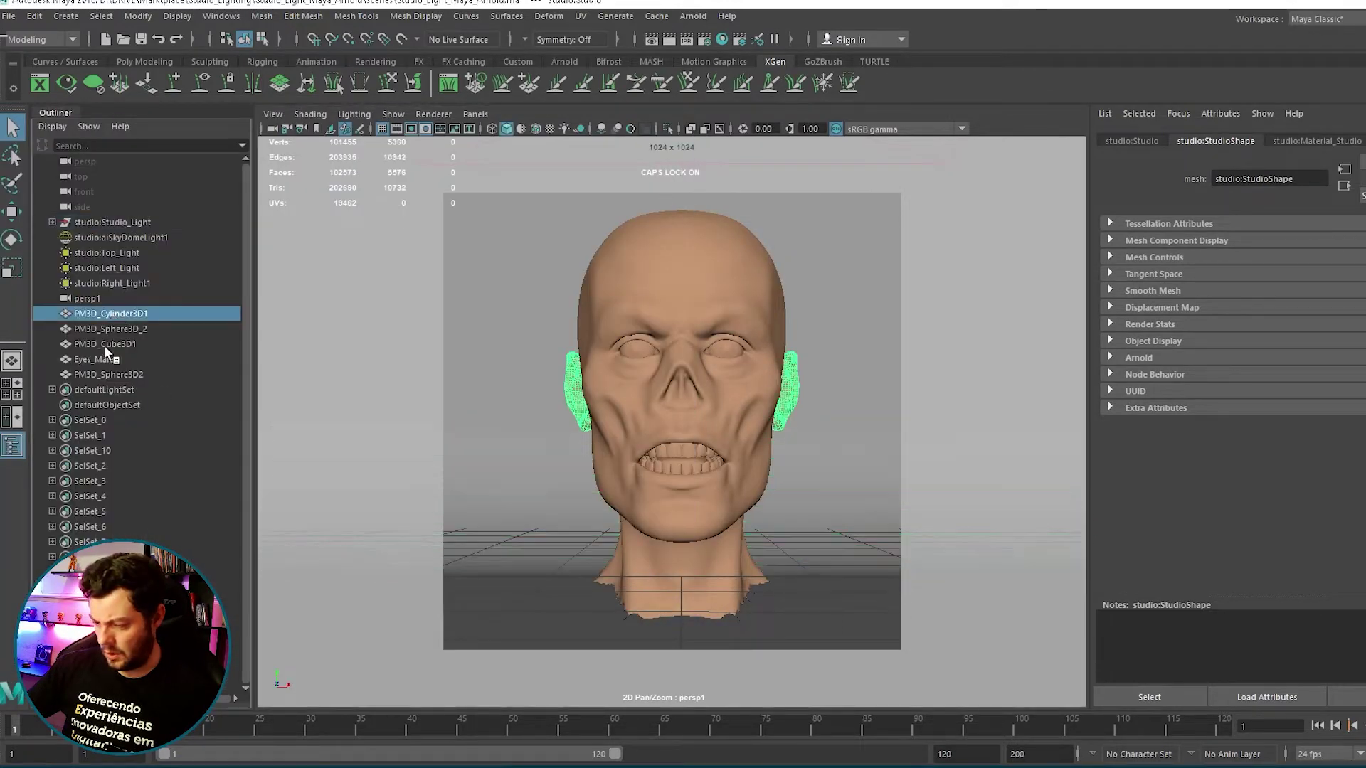
shift+click(100, 374)
click(15, 245)
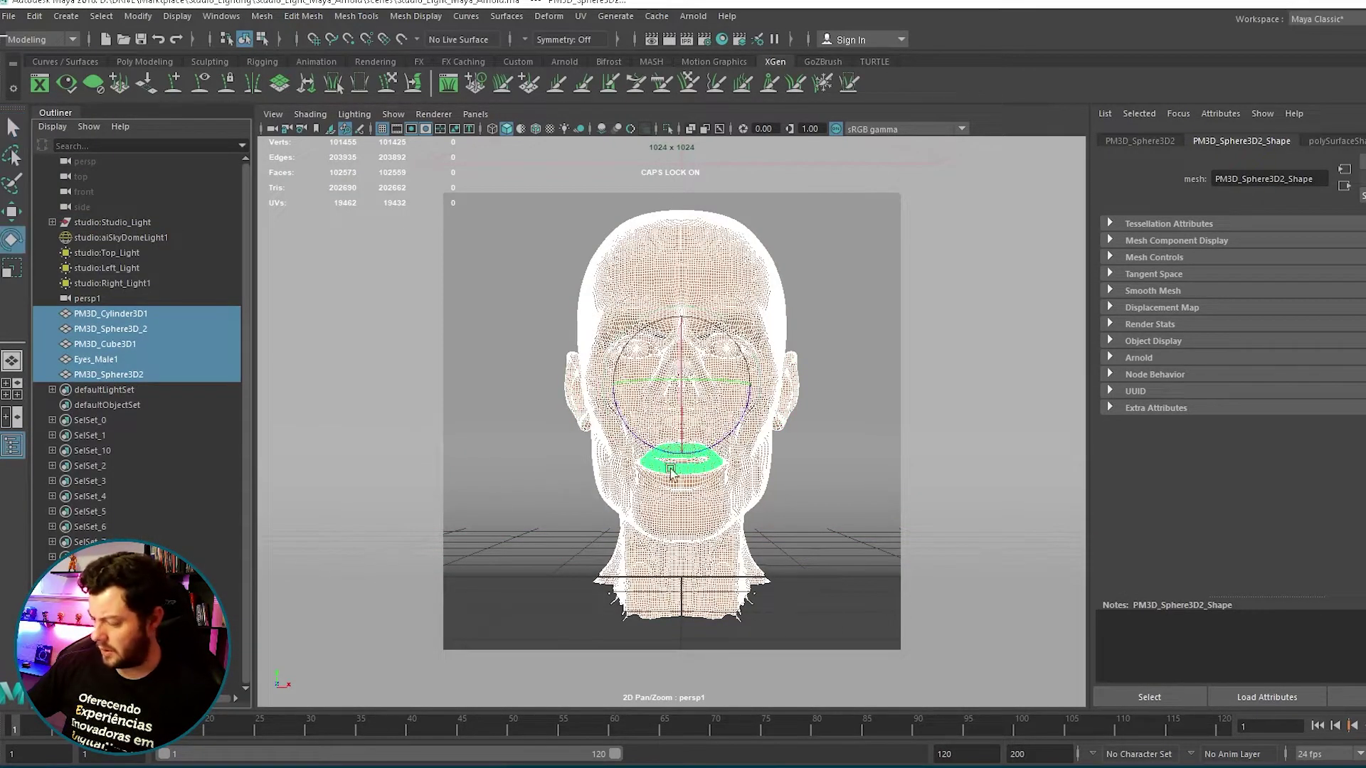
drag(665, 382, 708, 385)
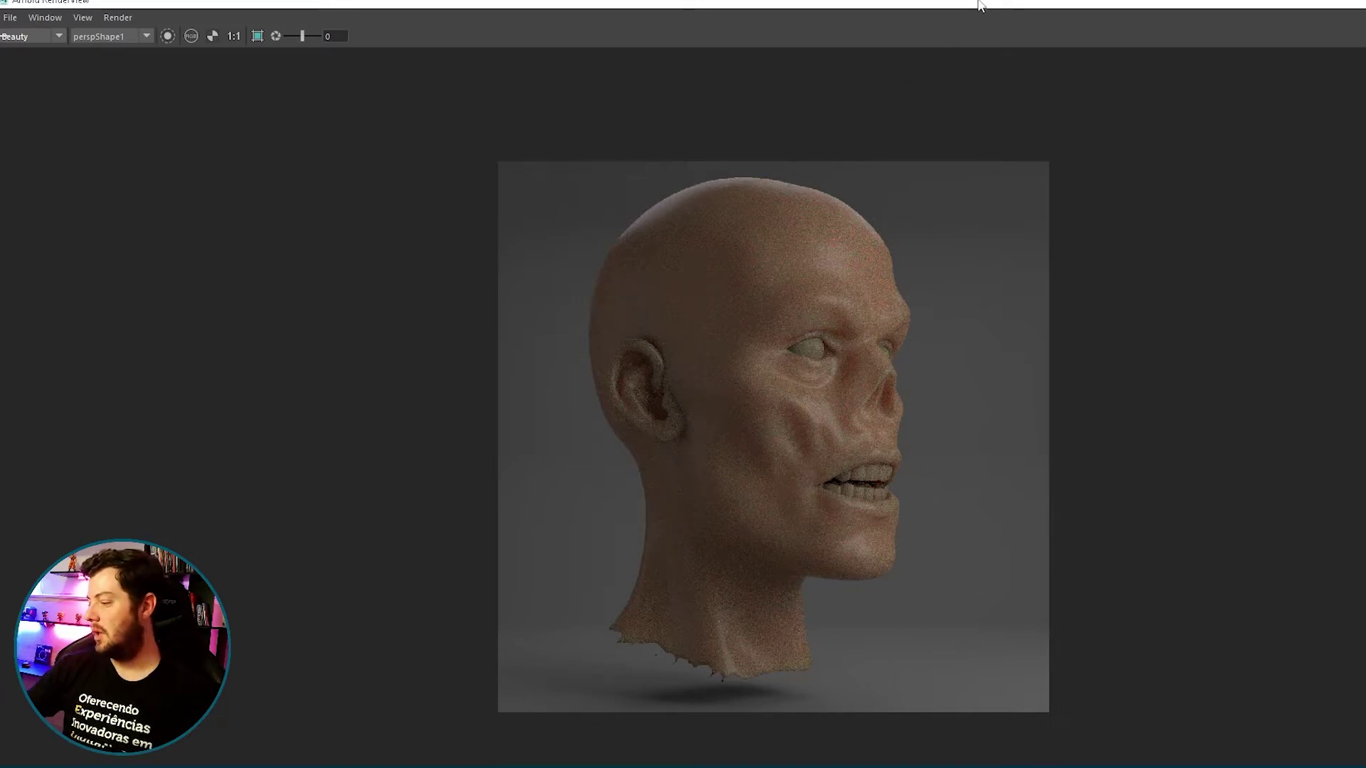
Reposition the render window to uncover the viewport and look through the persp camera.
drag(980, 6, 932, 250)
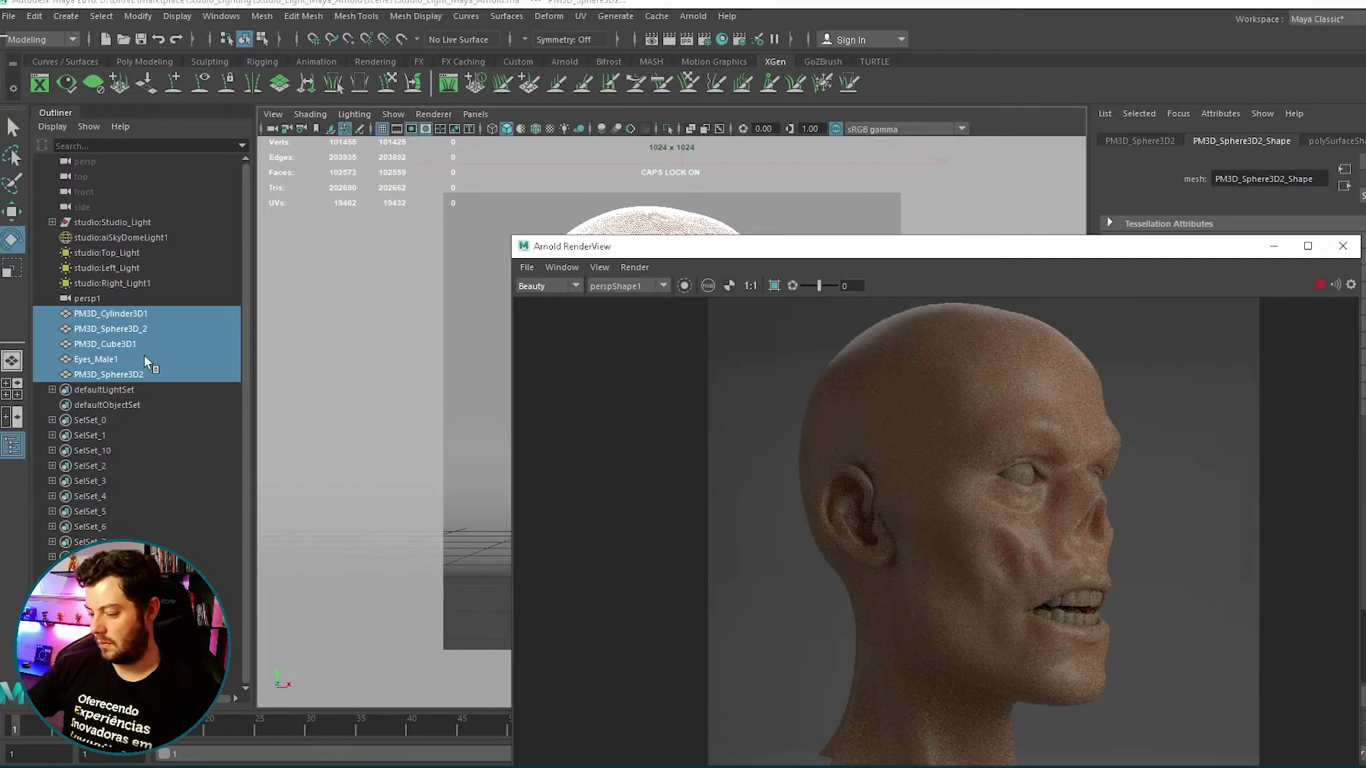
drag(700, 247, 2, 355)
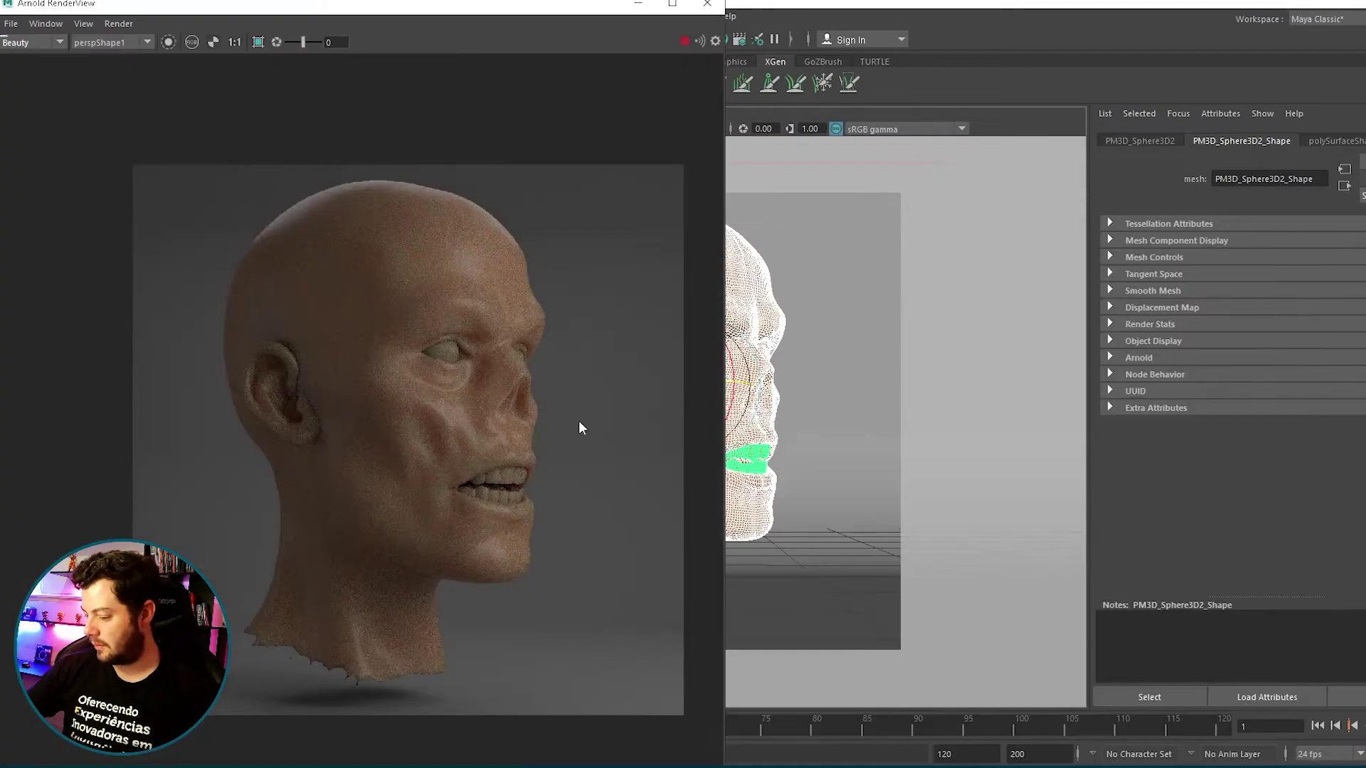
drag(470, 22, 1070, 111)
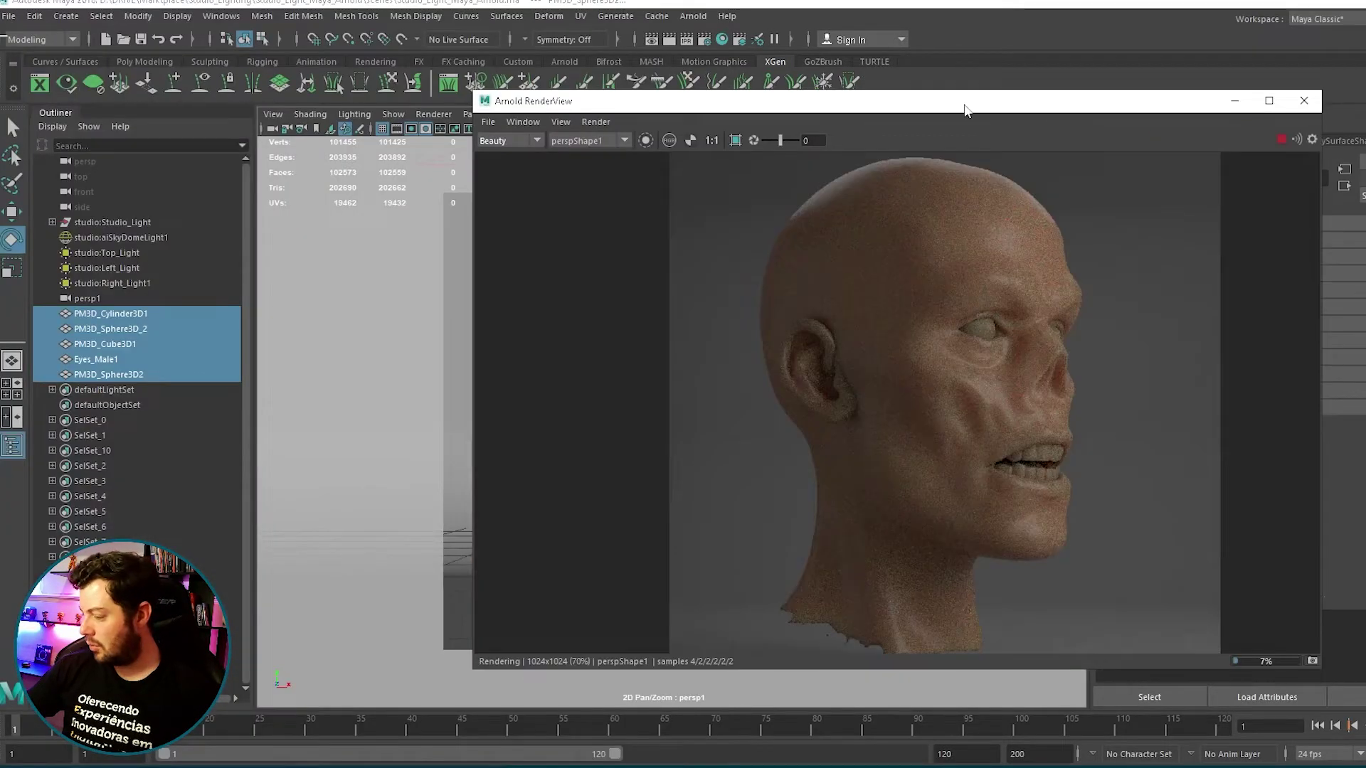
click(178, 450)
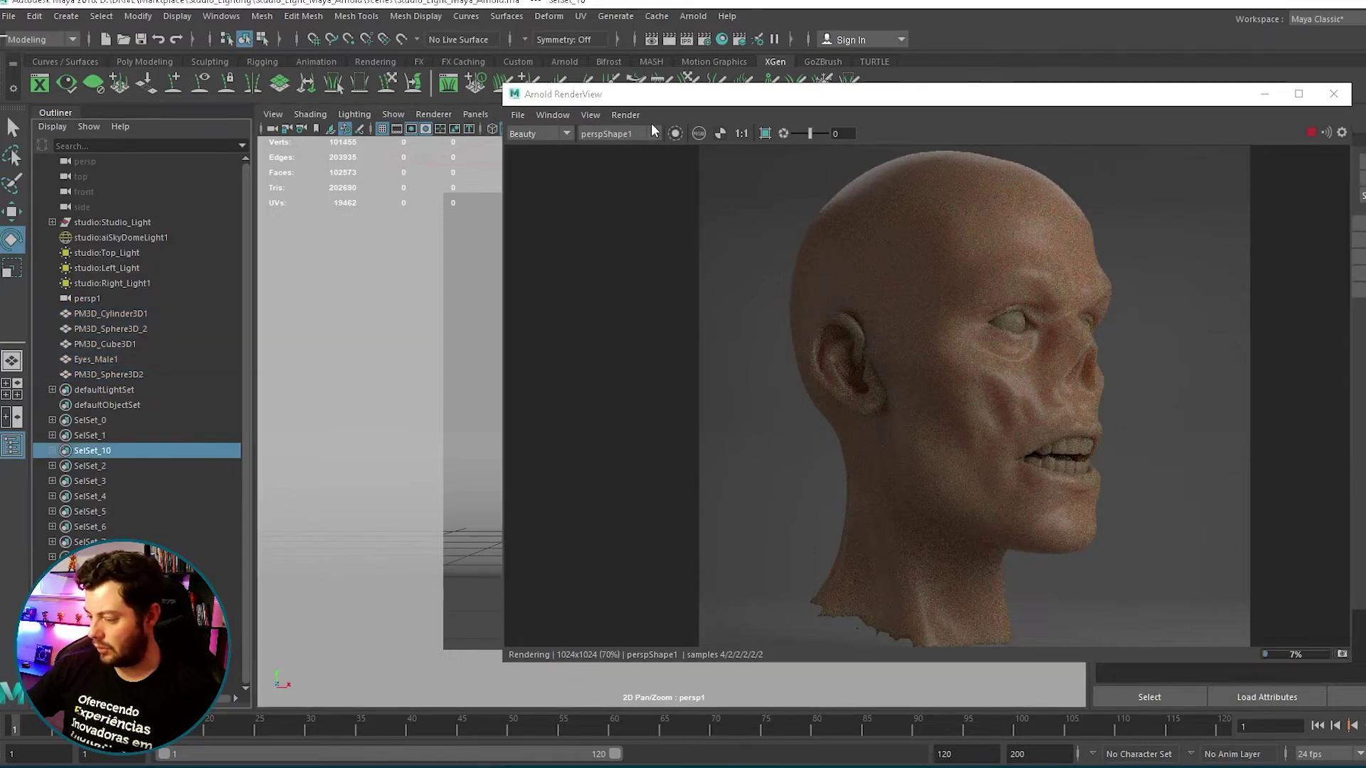
drag(681, 97, 745, 261)
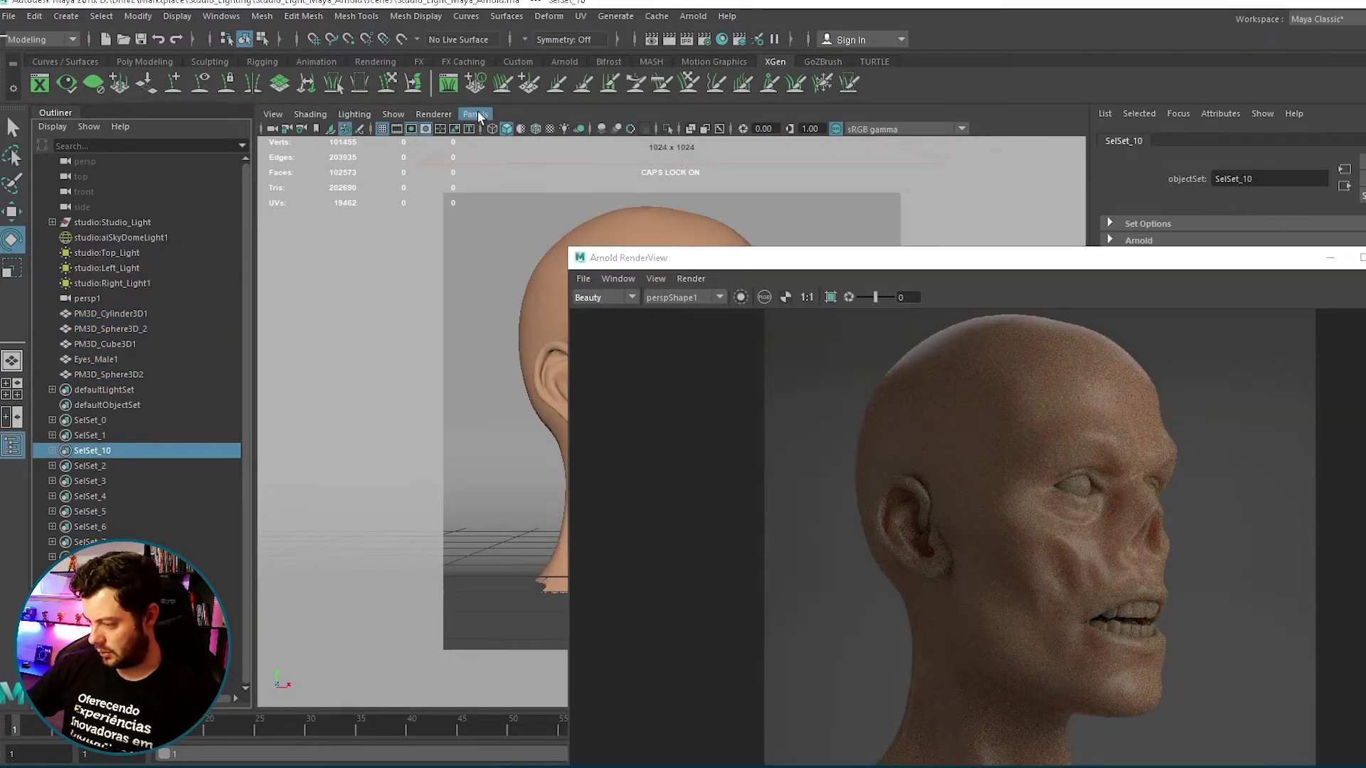
click(475, 114)
click(670, 134)
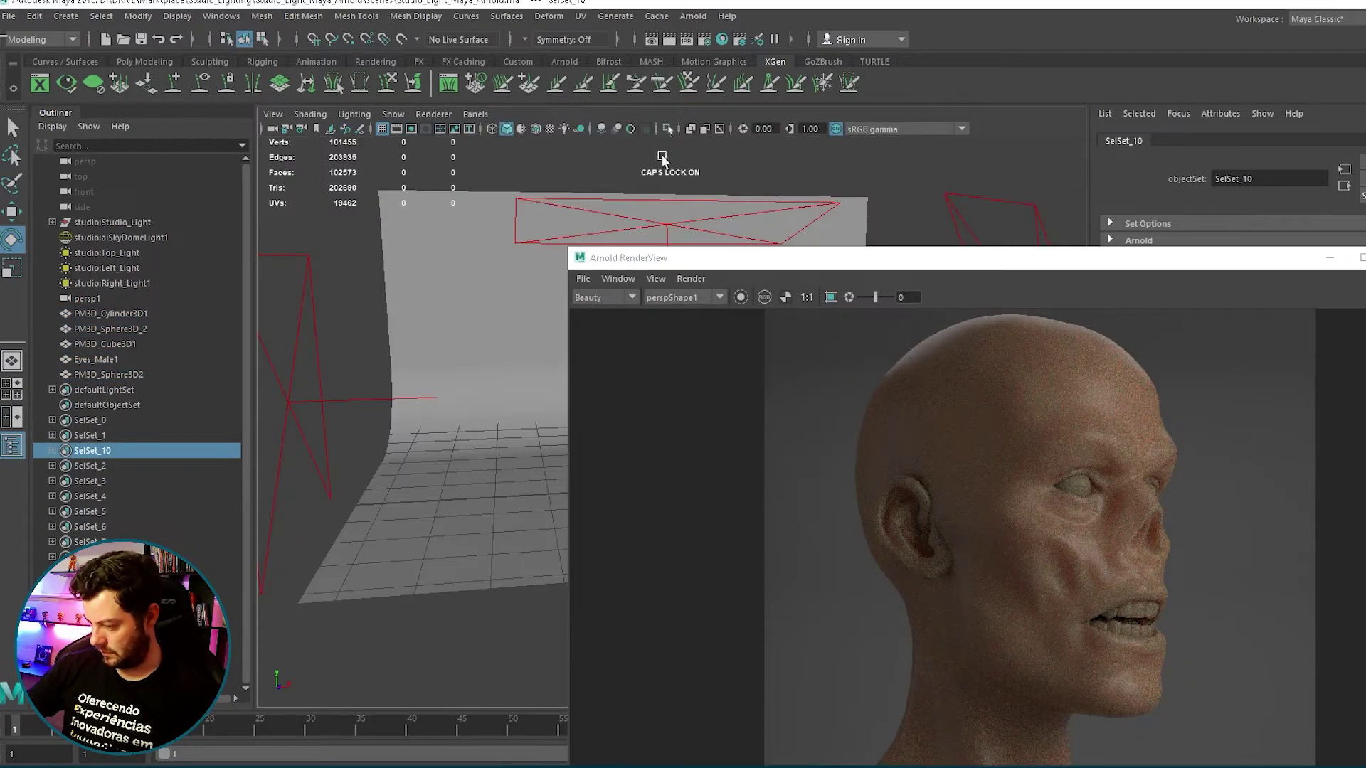
Set studio:Left_Light's Exposure to 5, then close the render view and select the skydome light.
click(321, 356)
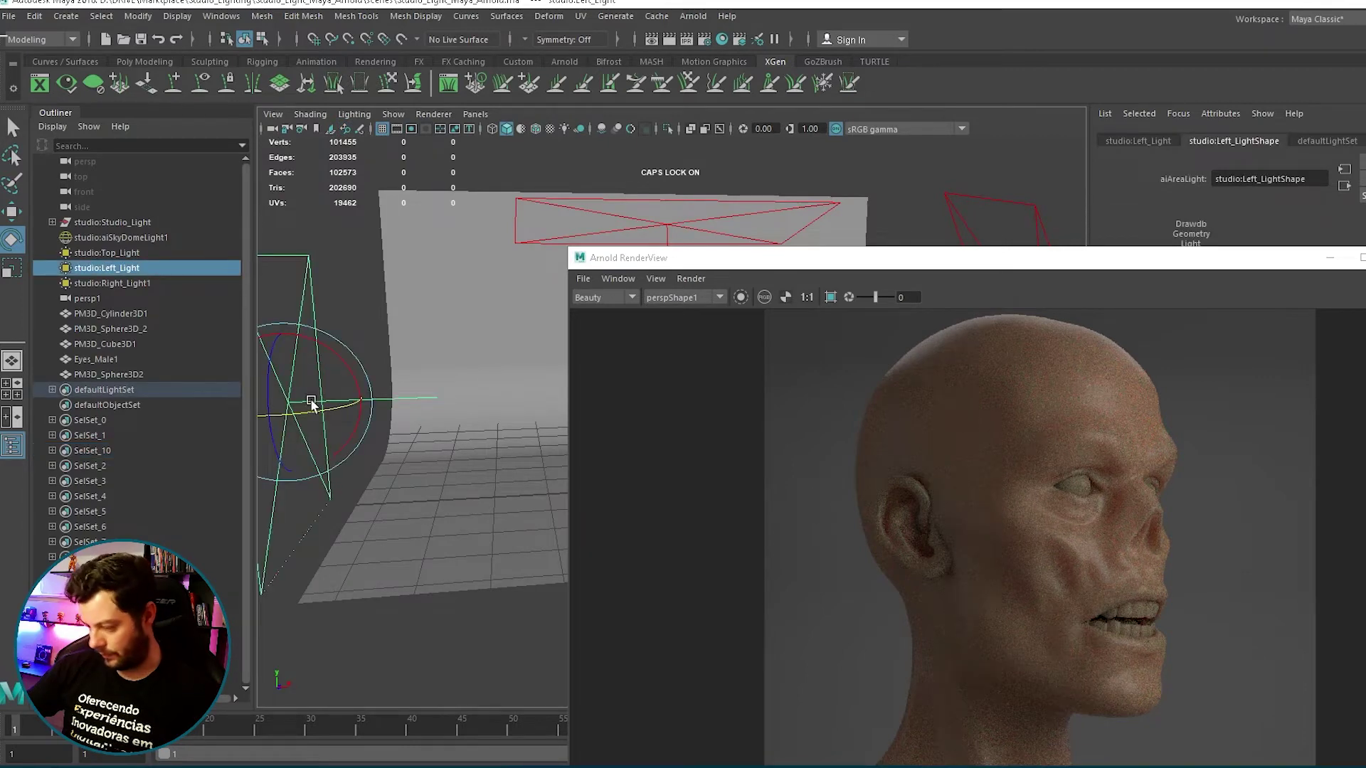
drag(930, 266, 452, 162)
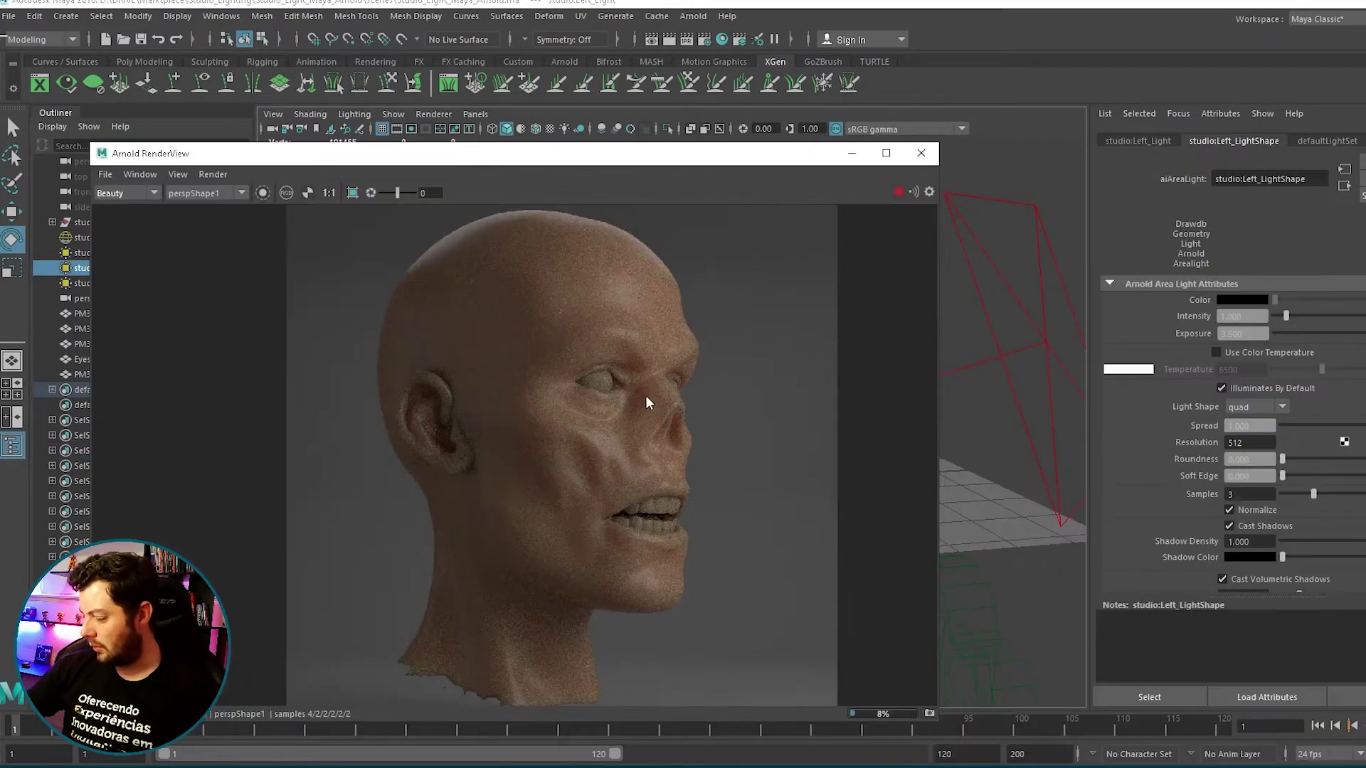
click(1263, 333)
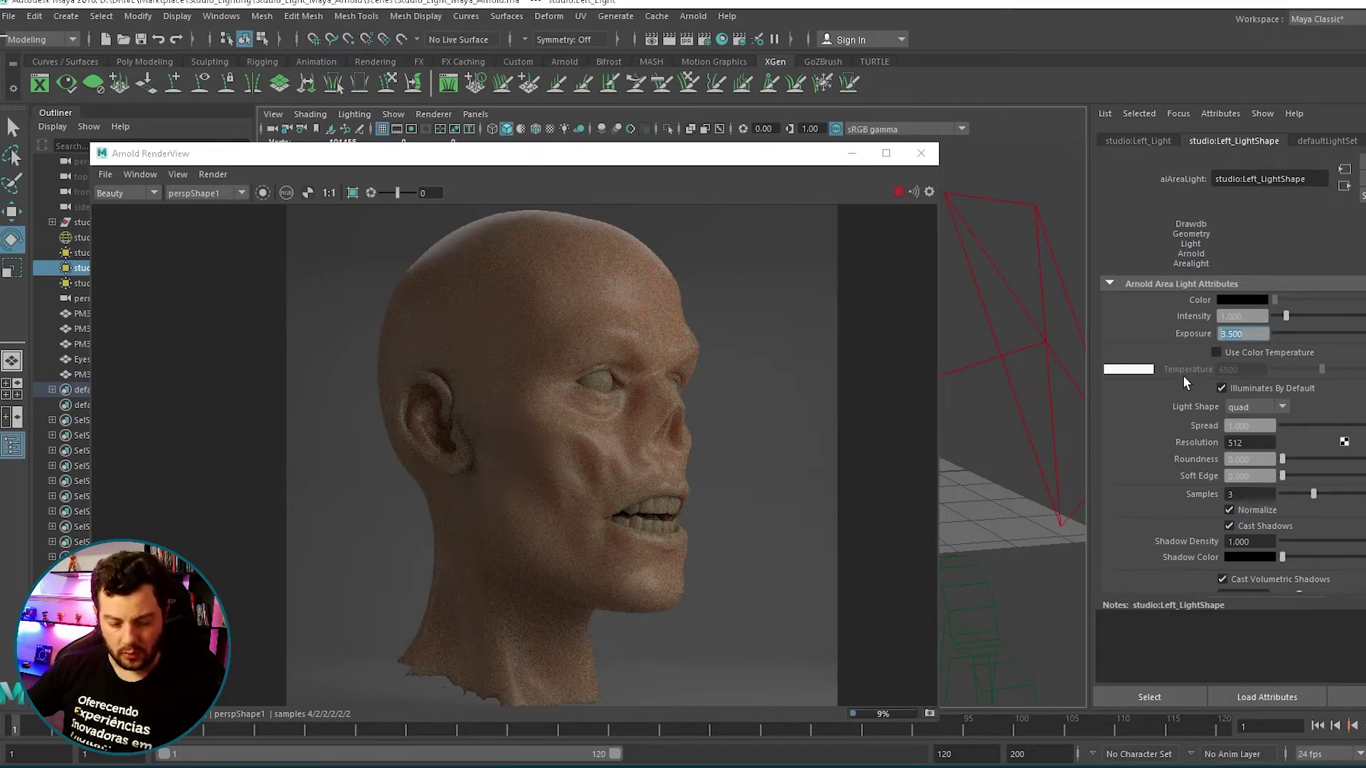
text(1)
key(Return)
text(5)
key(Return)
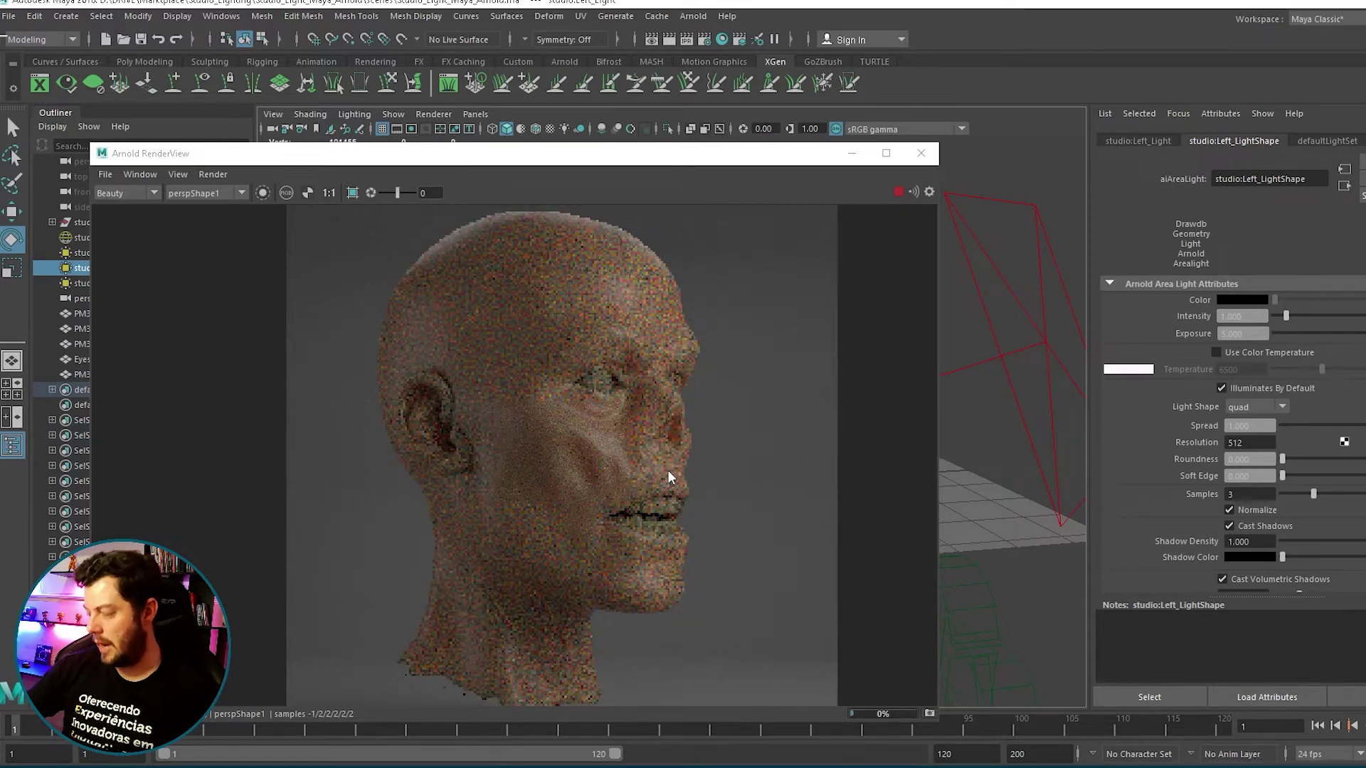
click(851, 153)
click(512, 387)
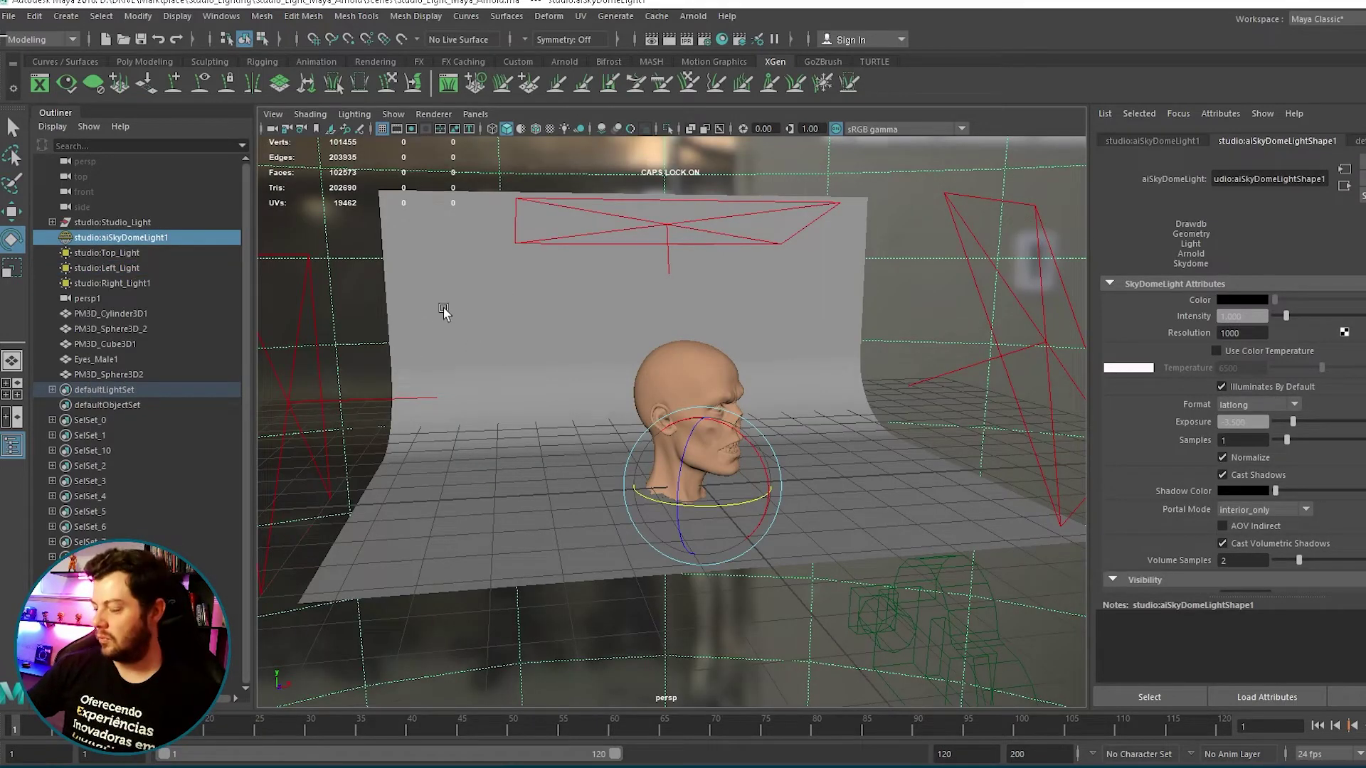
Frame the skydome and orbit to a lower, frontal view of the head and studio set.
key(f)
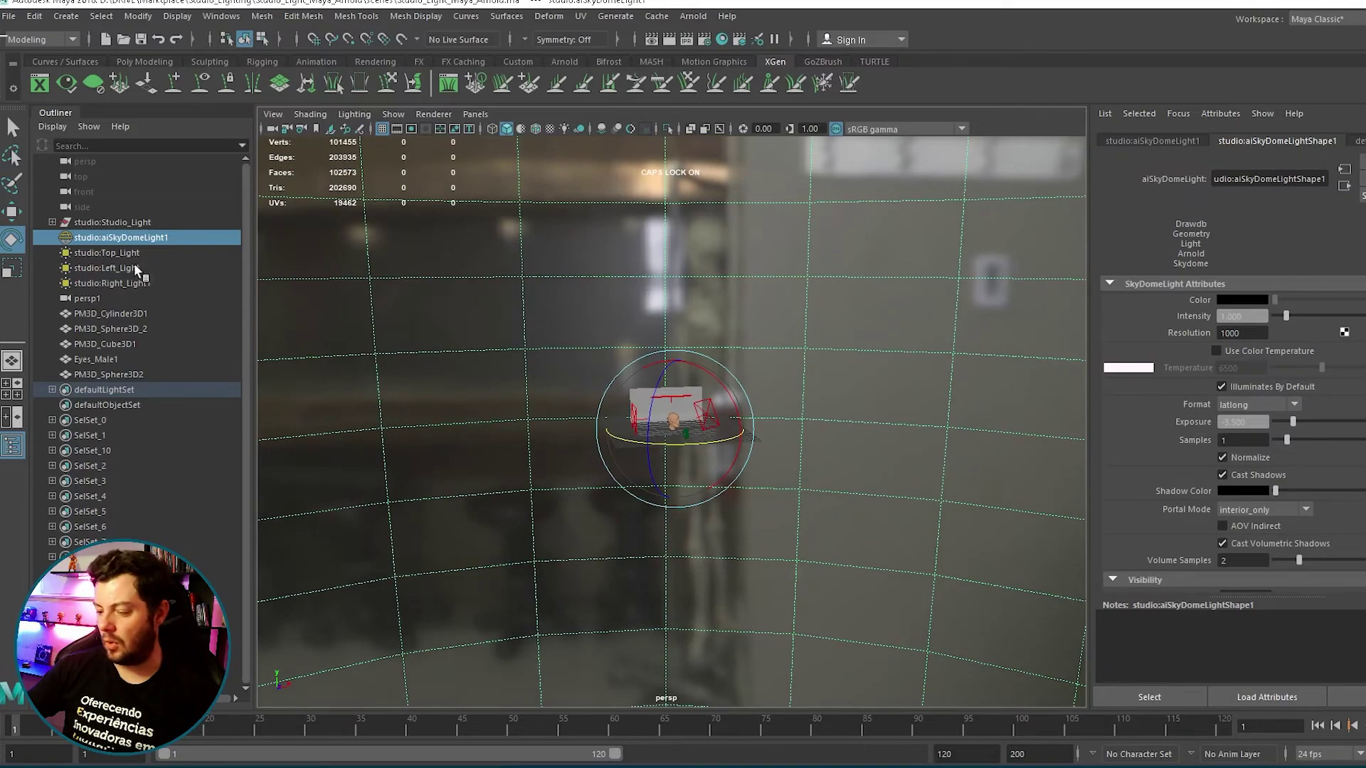
scroll(777, 421, up, 2)
scroll(740, 406, up, 3)
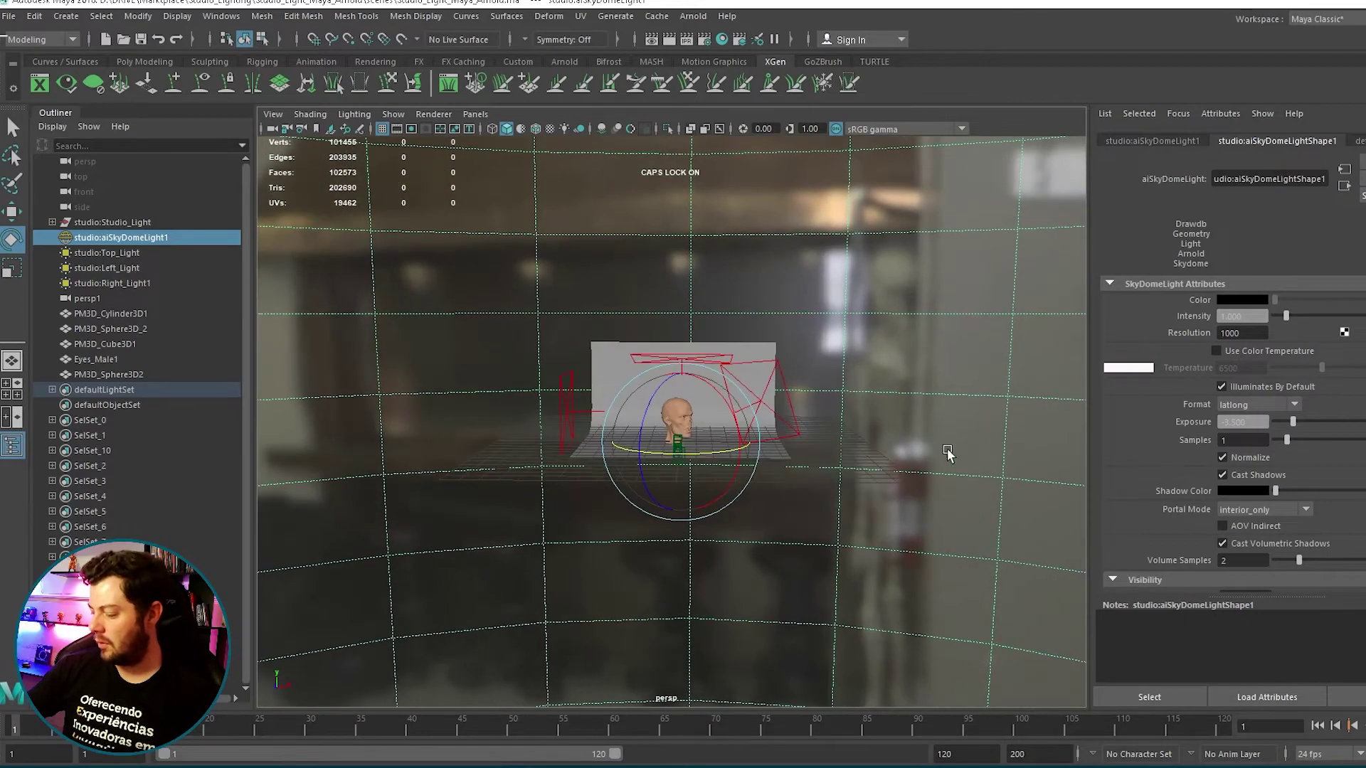
scroll(854, 448, up, 5)
mouse_move(662, 445)
alt+mouse_down()
mouse_move(774, 437)
mouse_move(665, 478)
mouse_move(702, 448)
mouse_move(669, 412)
mouse_move(788, 460)
alt+mouse_up()
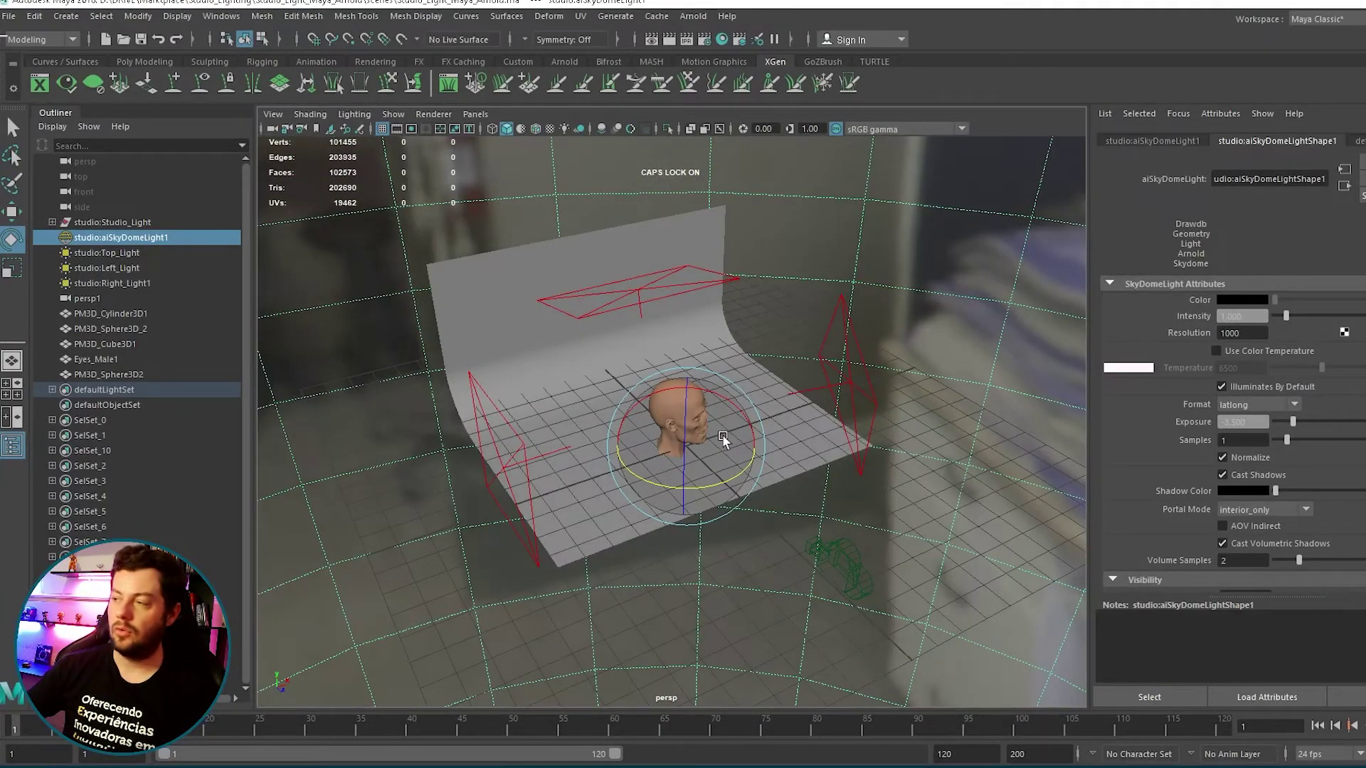
mouse_move(726, 439)
alt+mouse_down()
mouse_move(864, 447)
mouse_move(973, 306)
alt+mouse_up()
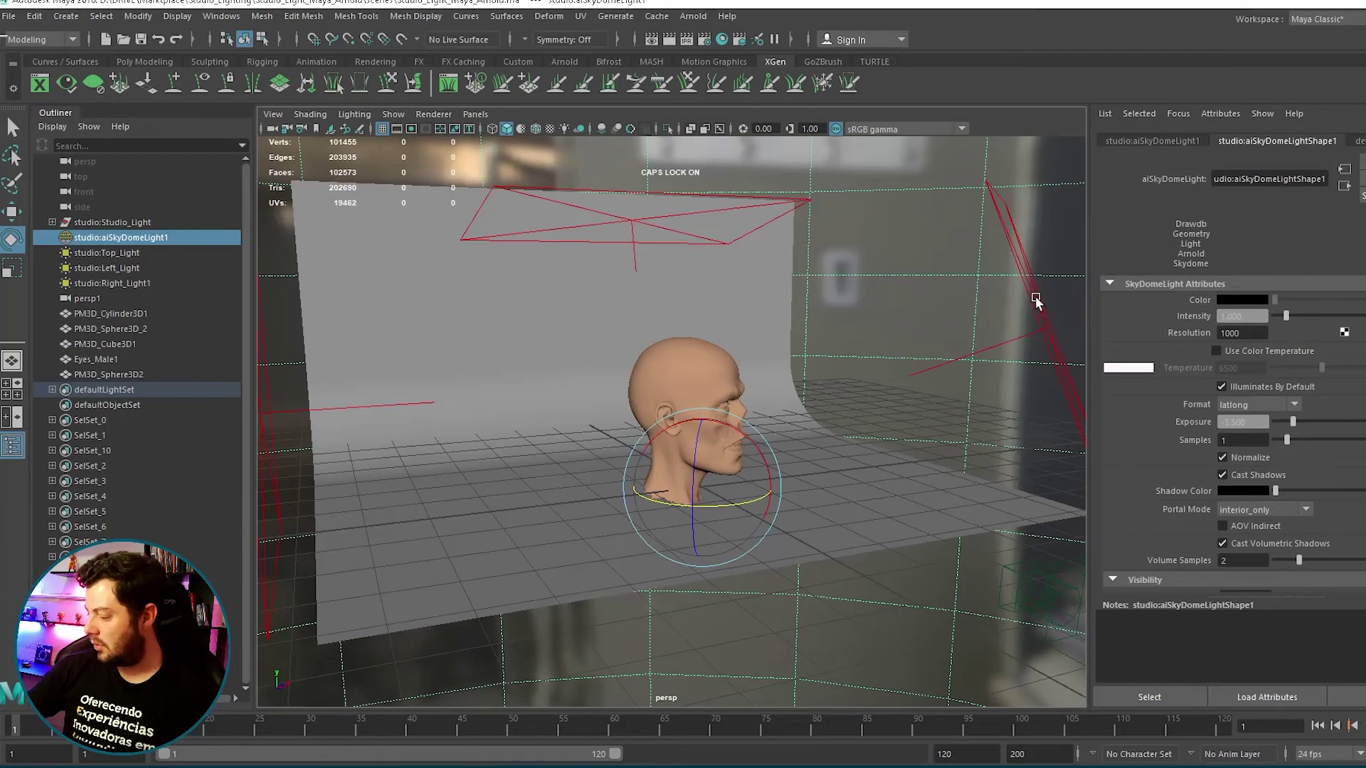
Select Right_Light1 to inspect its softbox_middle texture, then orbit back close to the backdrop.
click(1036, 302)
alt+drag(1036, 302, 882, 311)
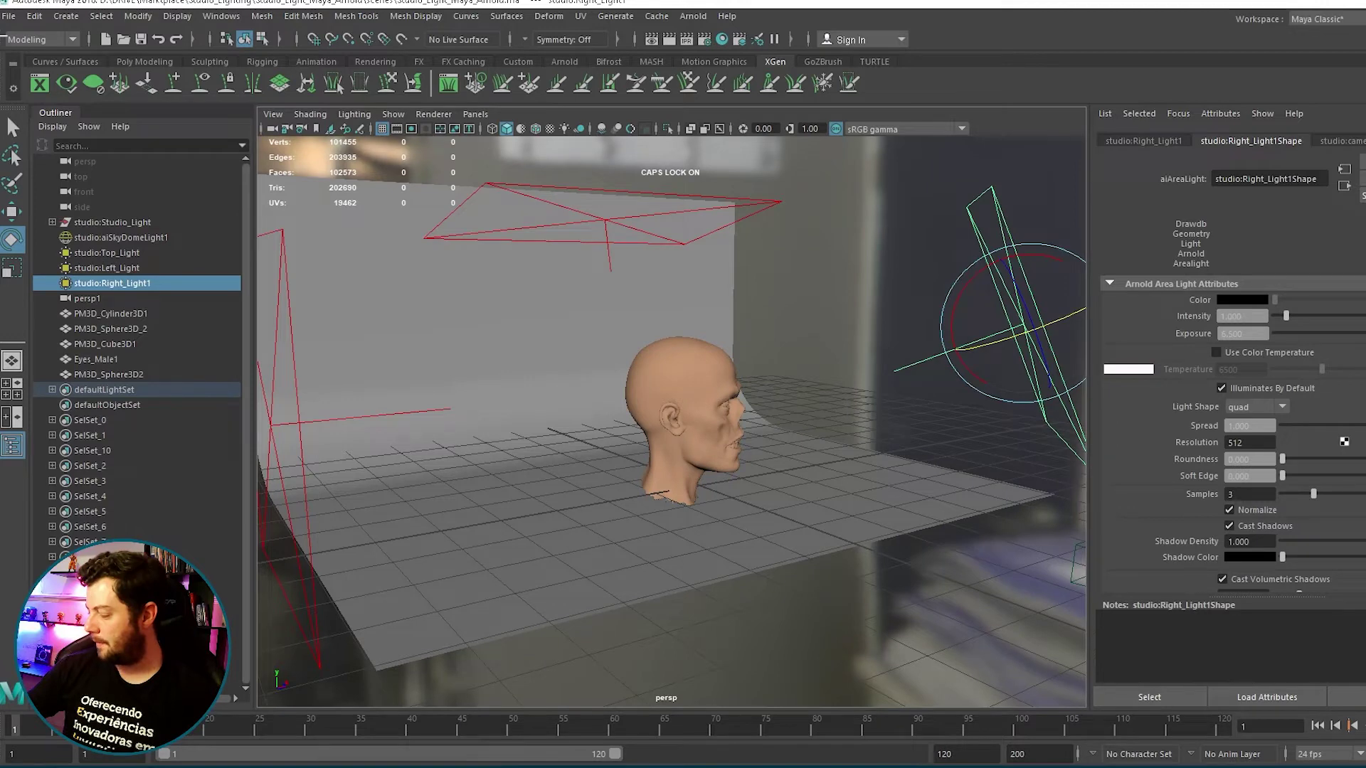
click(1361, 300)
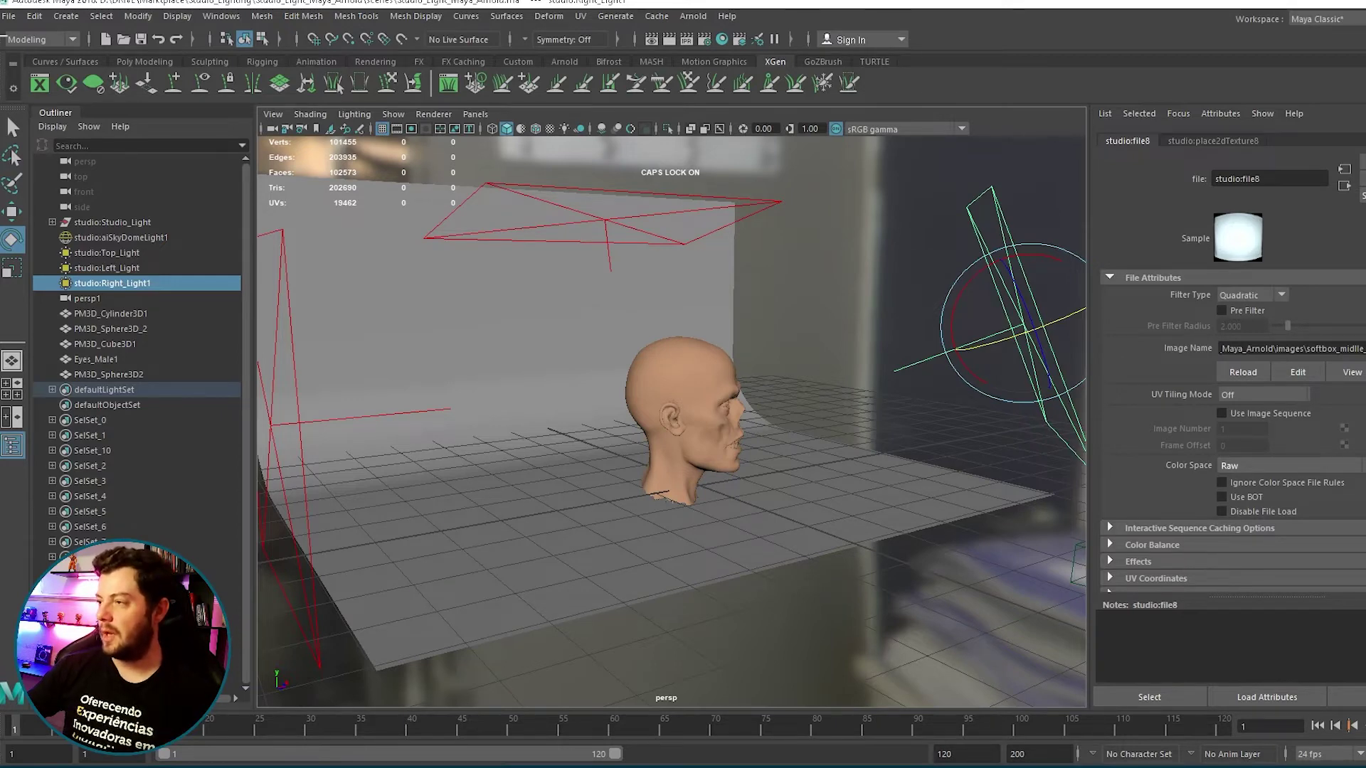
scroll(813, 193, down, 5)
alt+drag(506, 254, 697, 290)
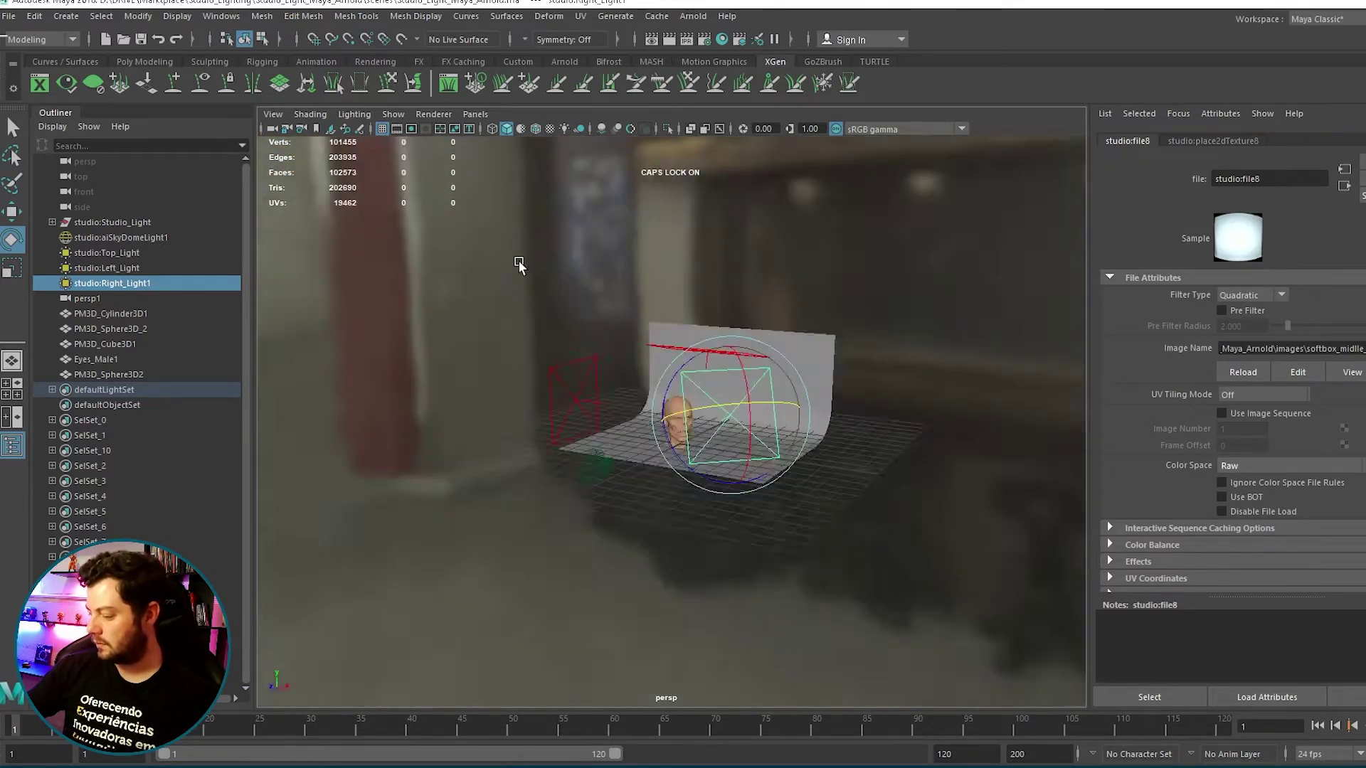
scroll(696, 290, up, 5)
alt+drag(863, 427, 569, 239)
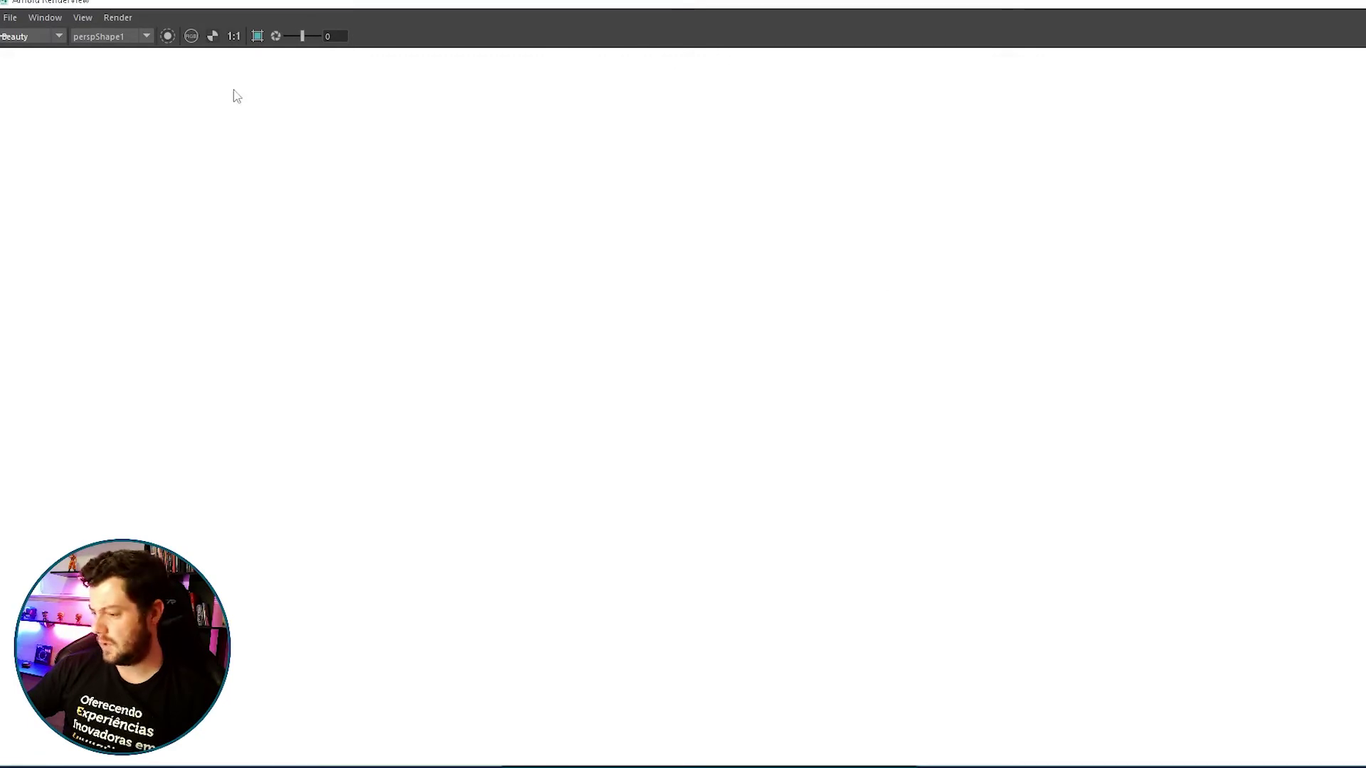
Select the five head meshes, rotate them toward the camera, and shift the RenderView left.
click(83, 17)
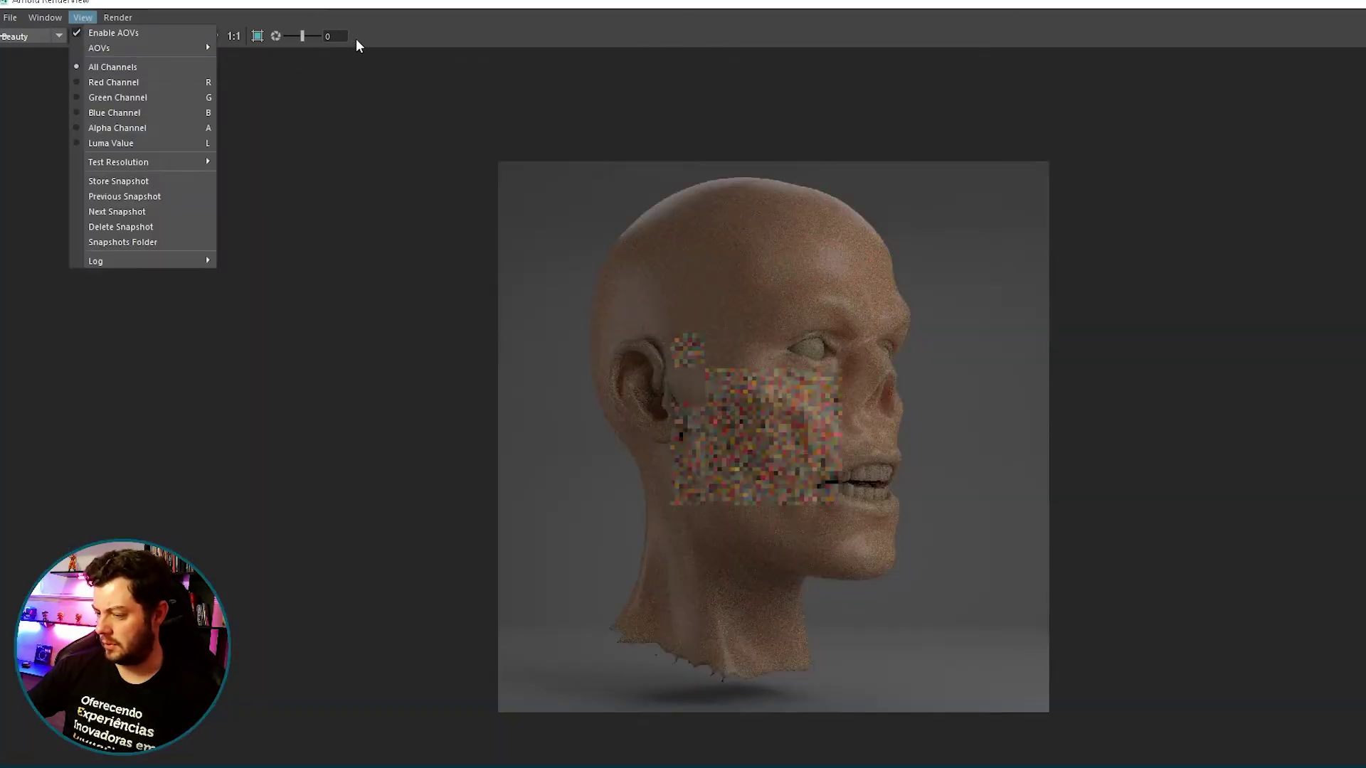
click(545, 110)
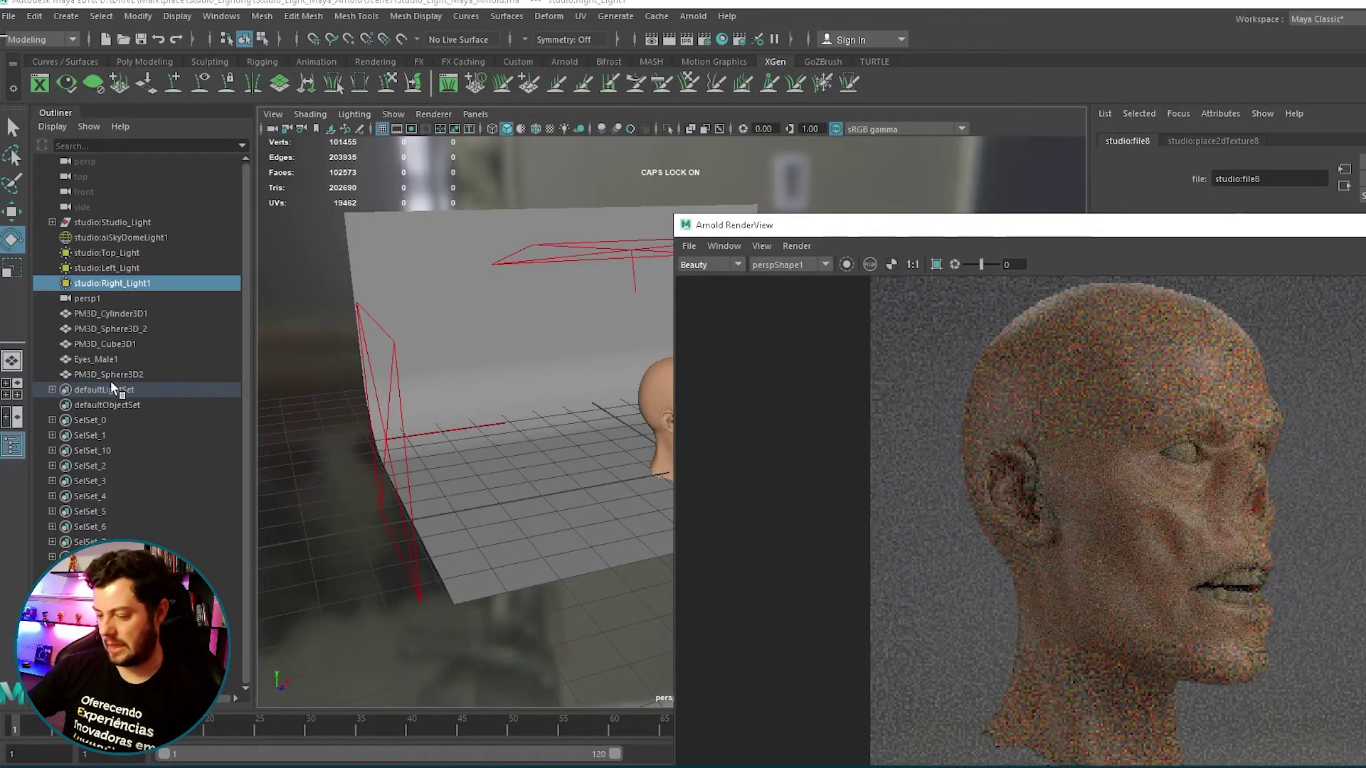
click(109, 374)
shift+click(105, 314)
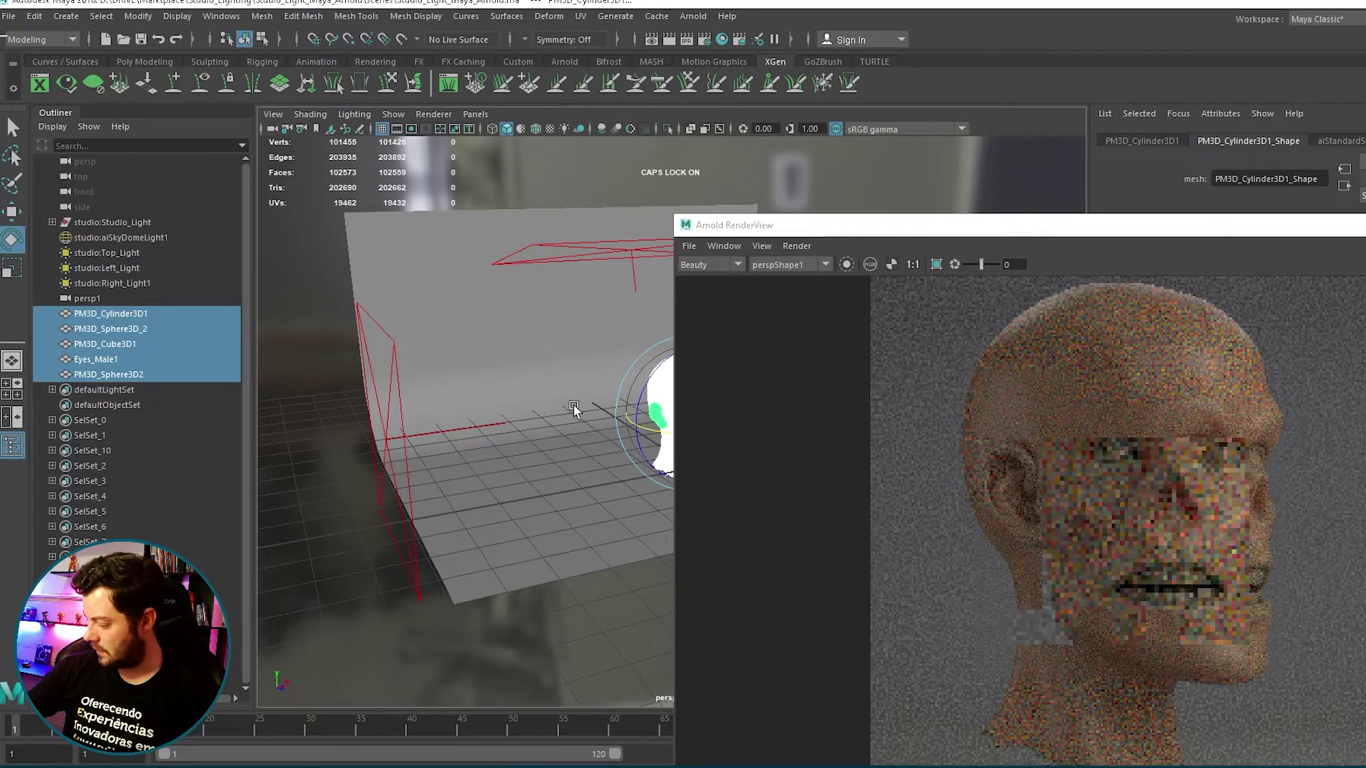
mouse_move(574, 407)
mouse_down()
mouse_move(620, 432)
mouse_move(616, 421)
mouse_move(642, 424)
mouse_up()
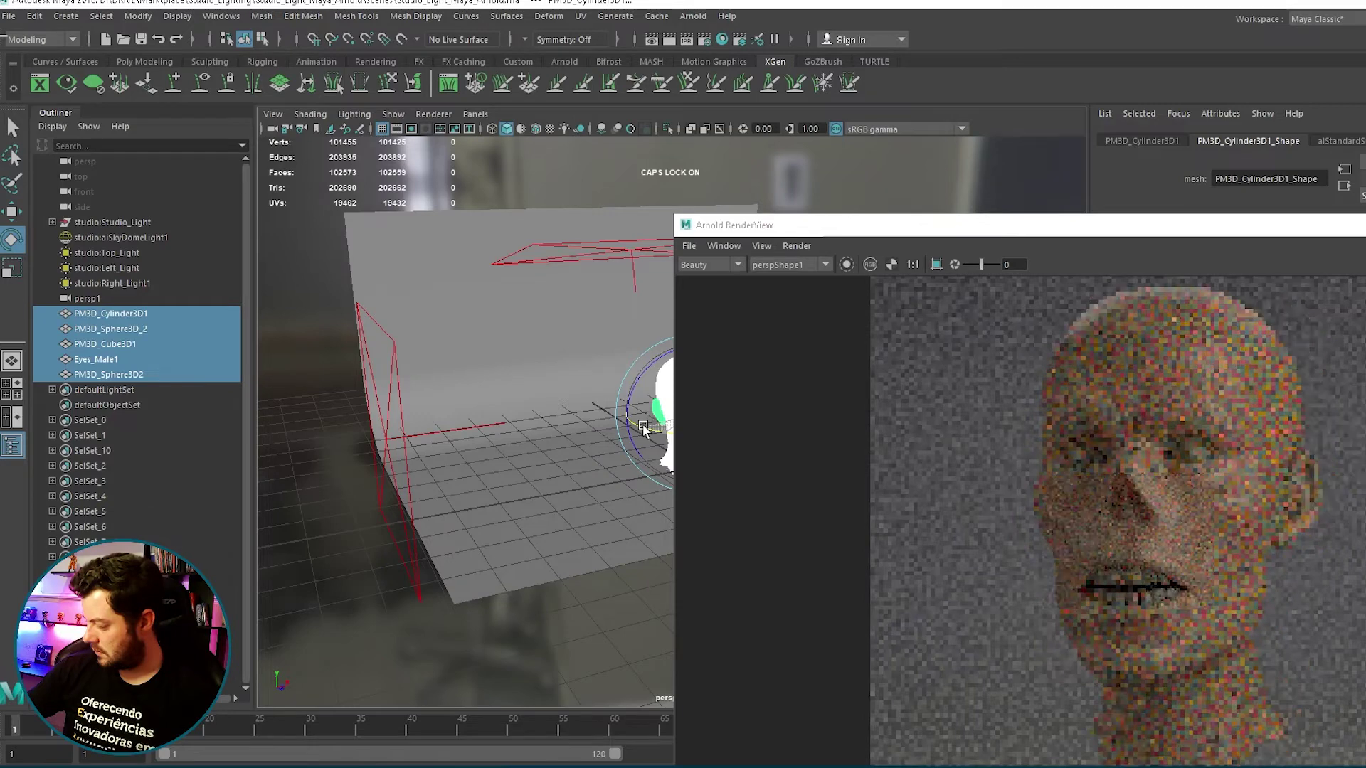
drag(818, 225, 129, 171)
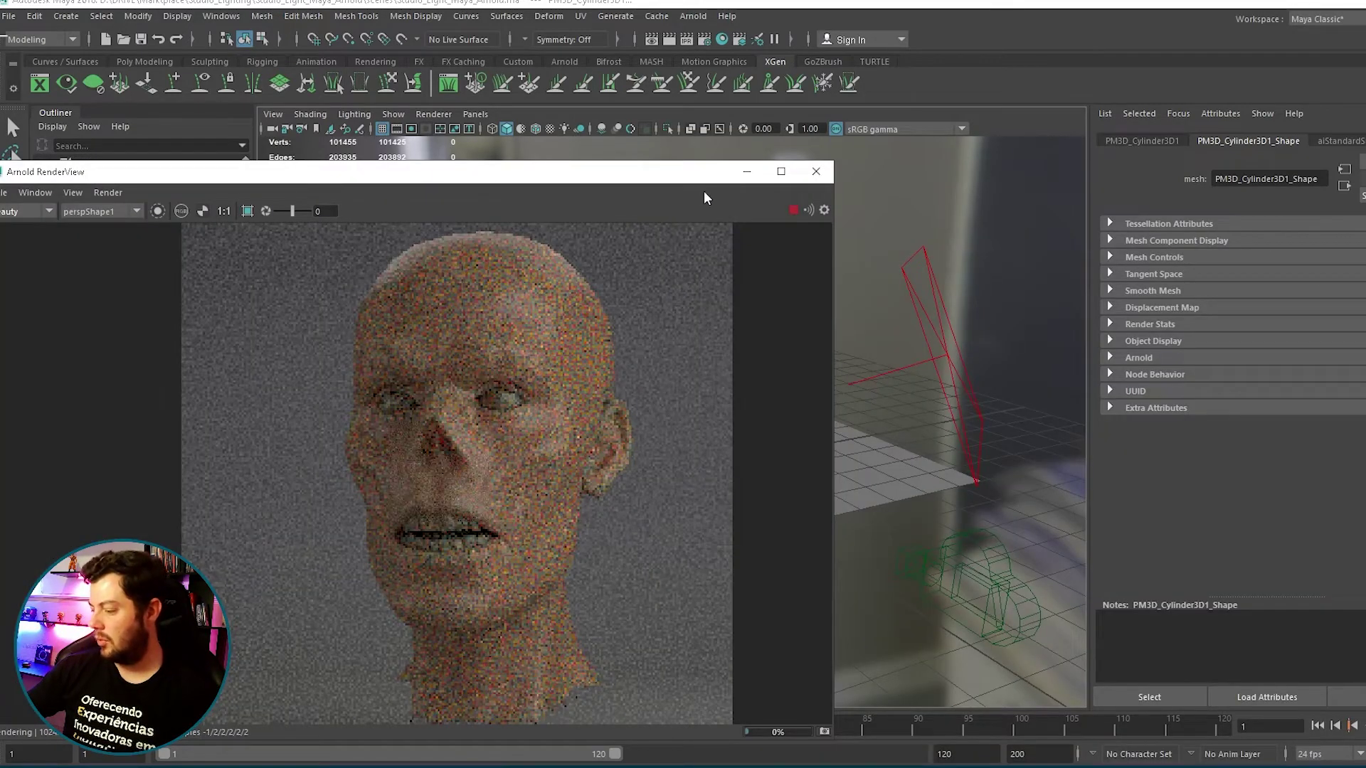
Set Right_Light1's exposure to 10, then 7, and finally 8.
click(957, 352)
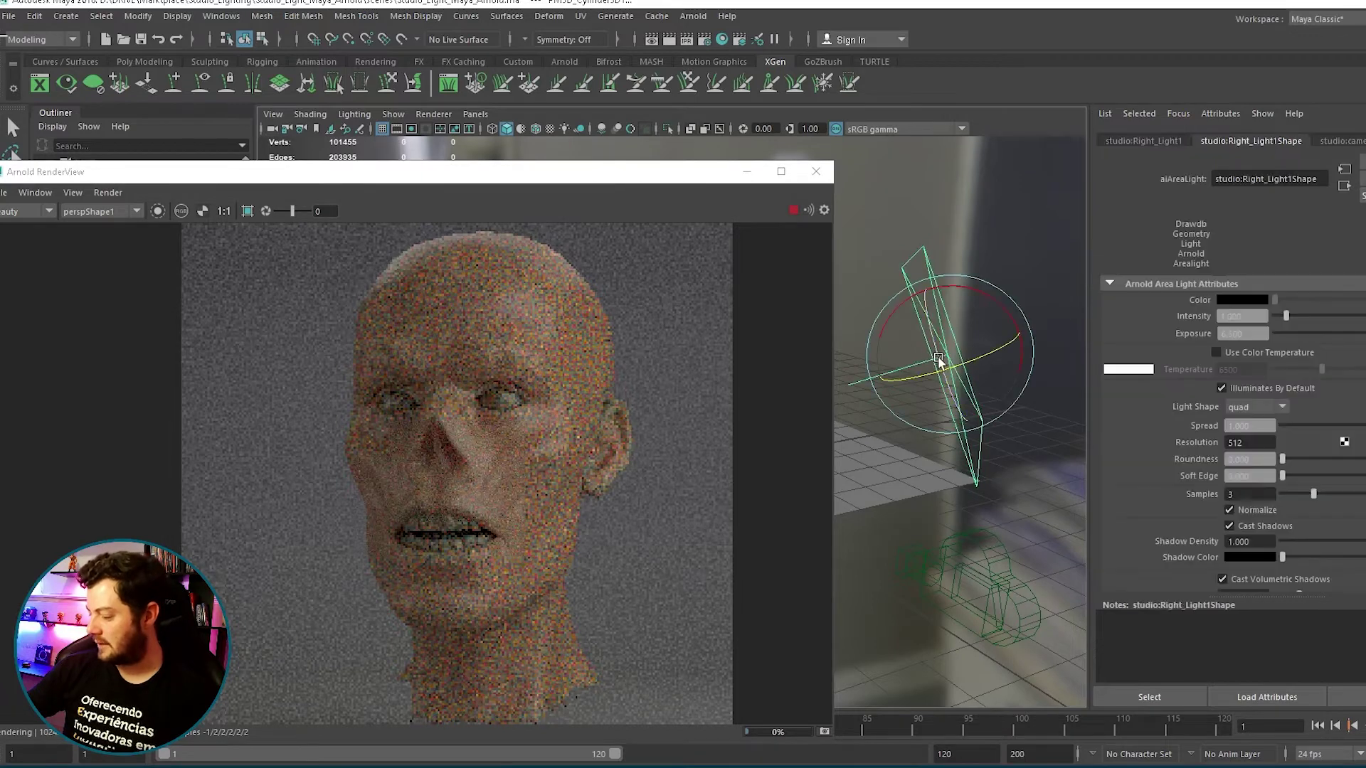
double_click(1262, 339)
text(10)
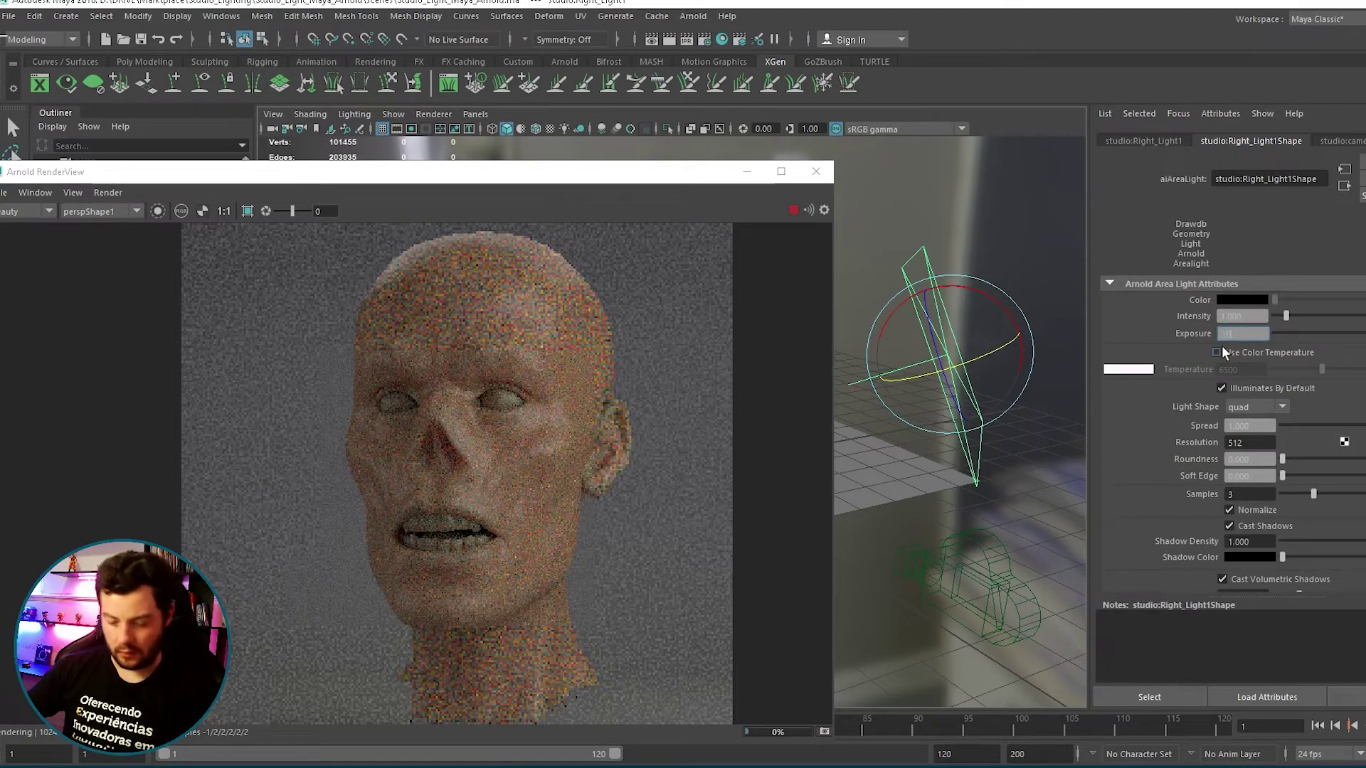
key(Return)
double_click(1244, 334)
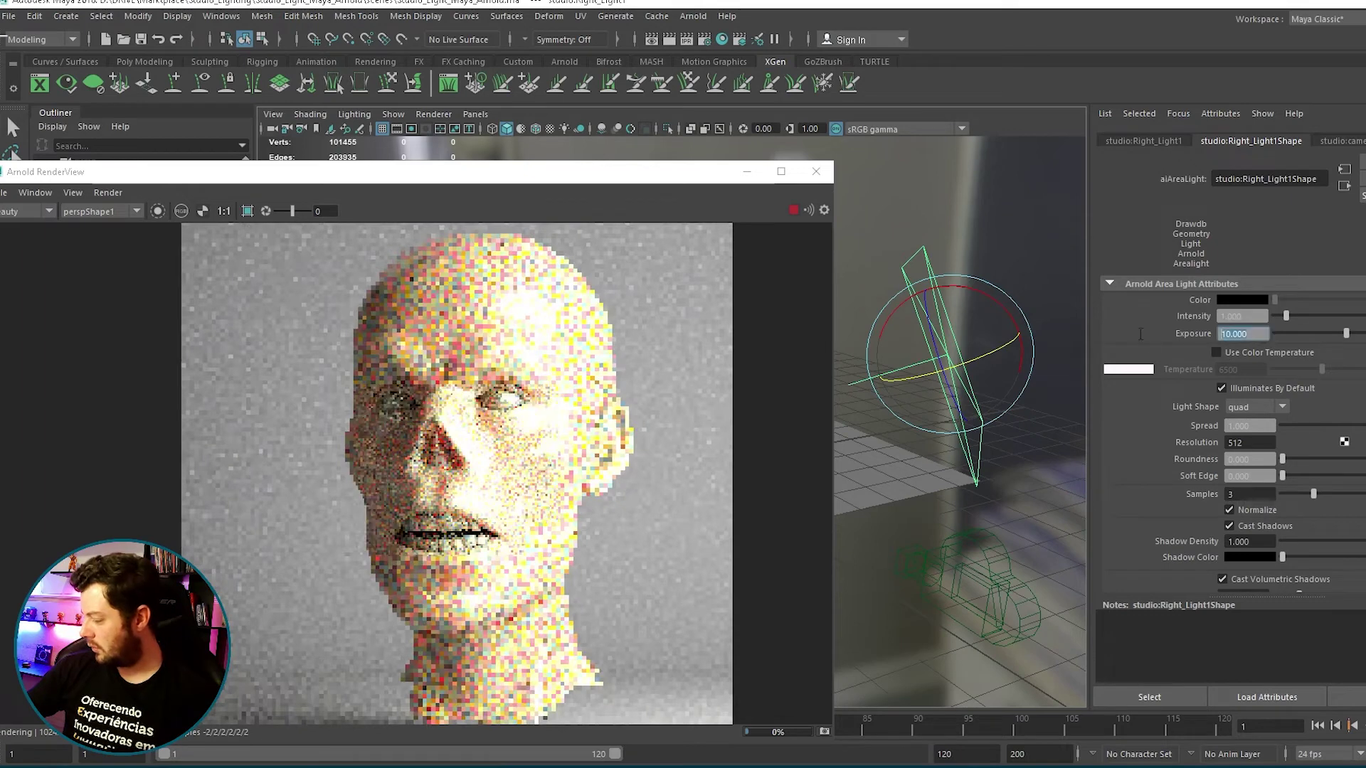
text(7)
key(Return)
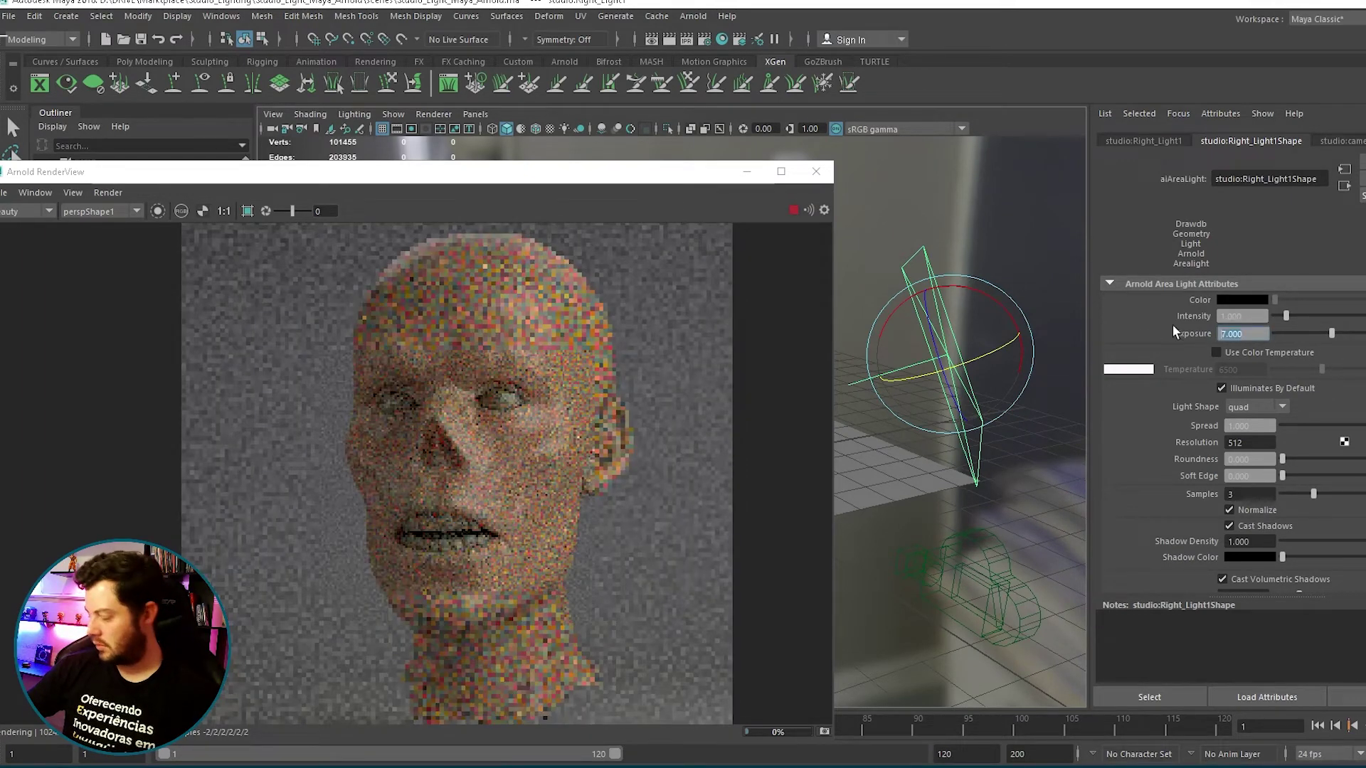
text(8)
key(Return)
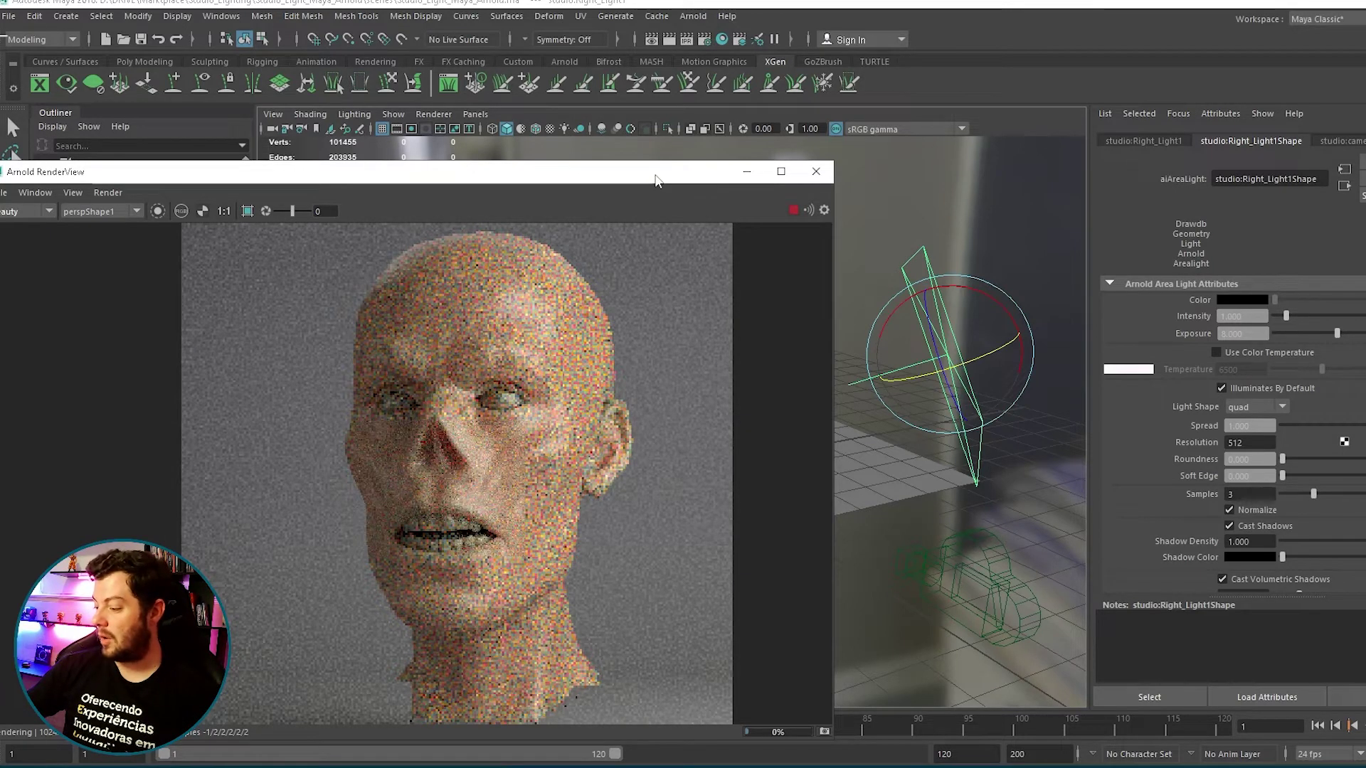
Move the render window aside, orbit to a frontal studio view, and select the top light.
drag(690, 174, 821, 169)
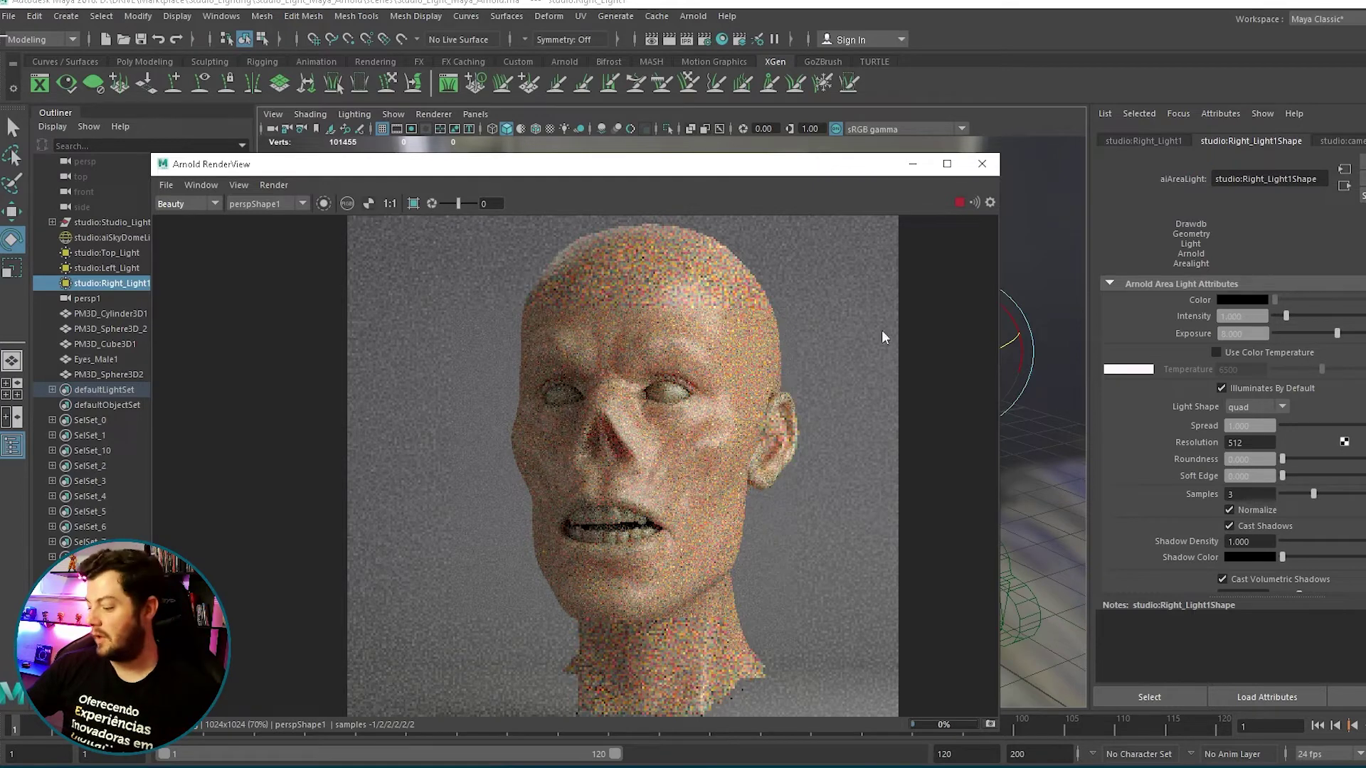
click(913, 163)
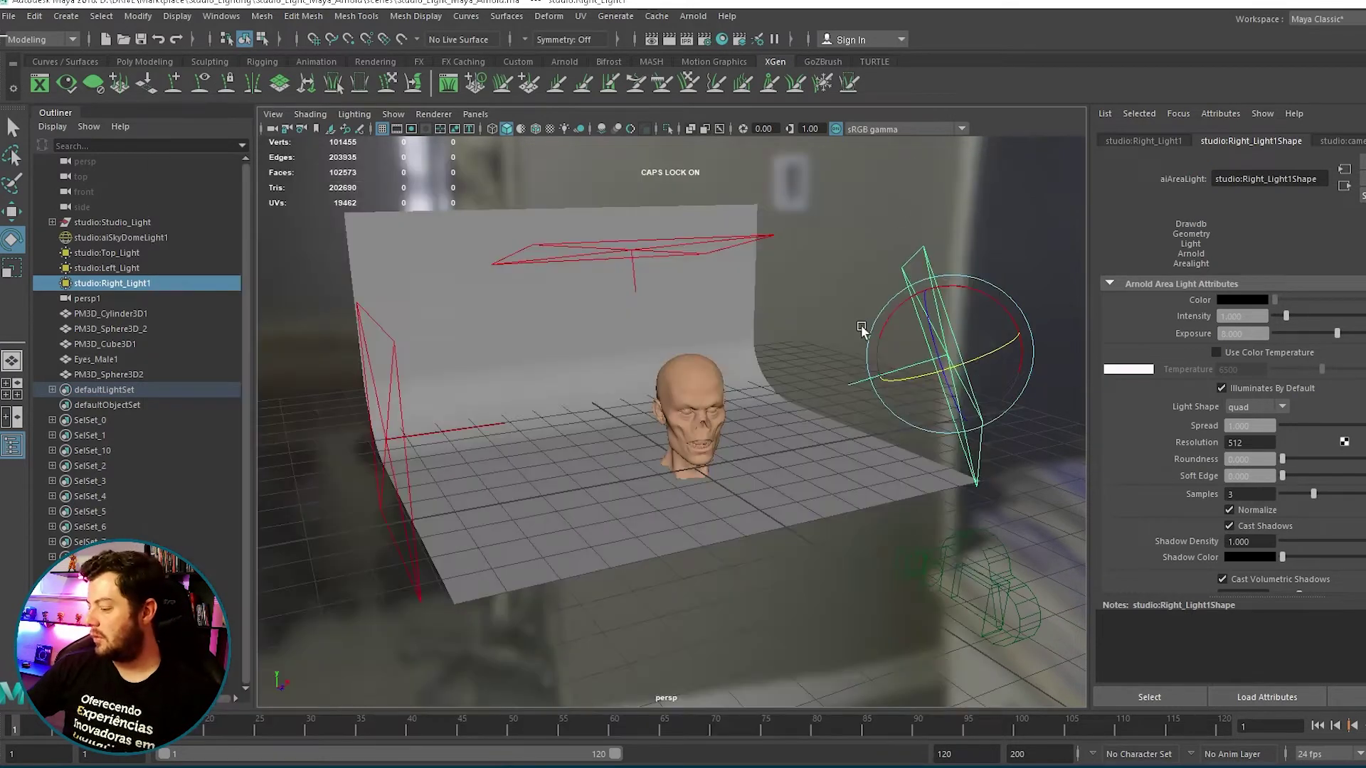
scroll(737, 373, down, 5)
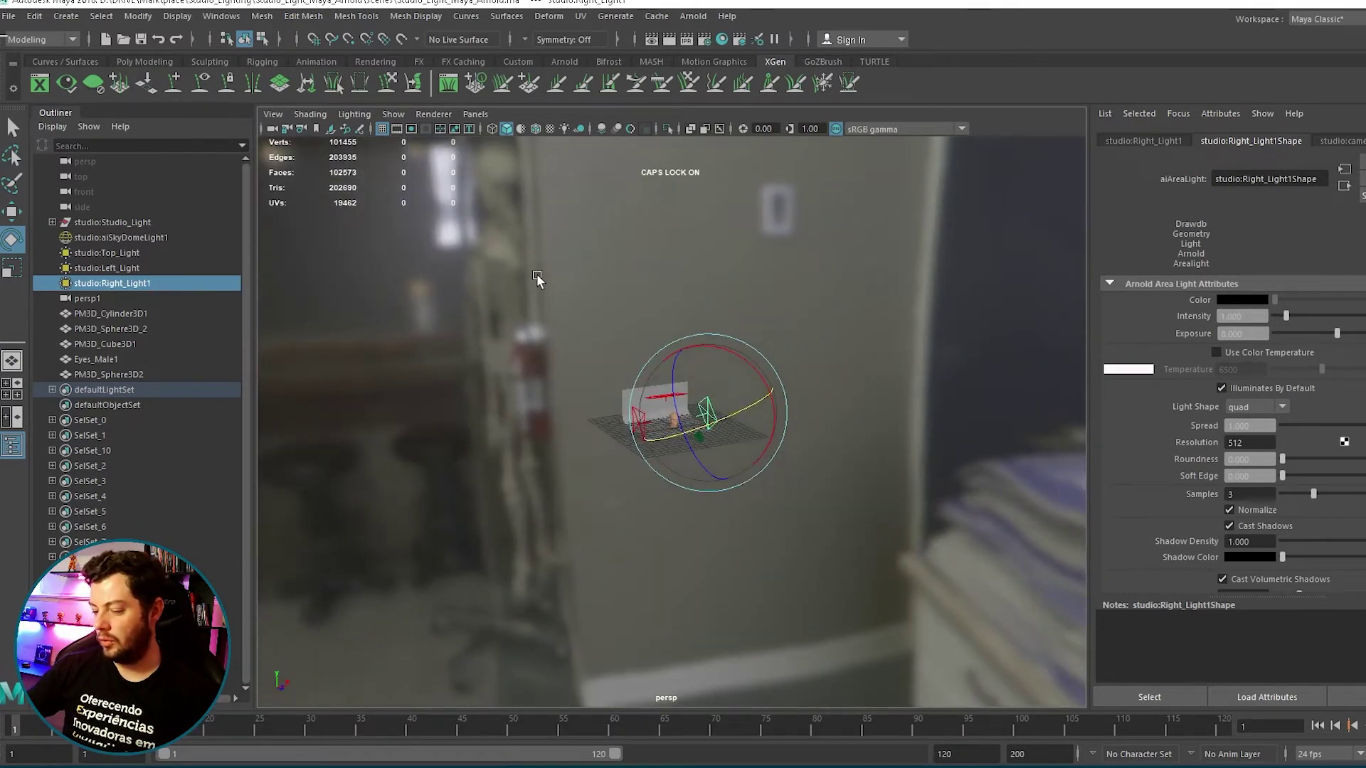
scroll(727, 276, up, 2)
scroll(737, 277, up, 3)
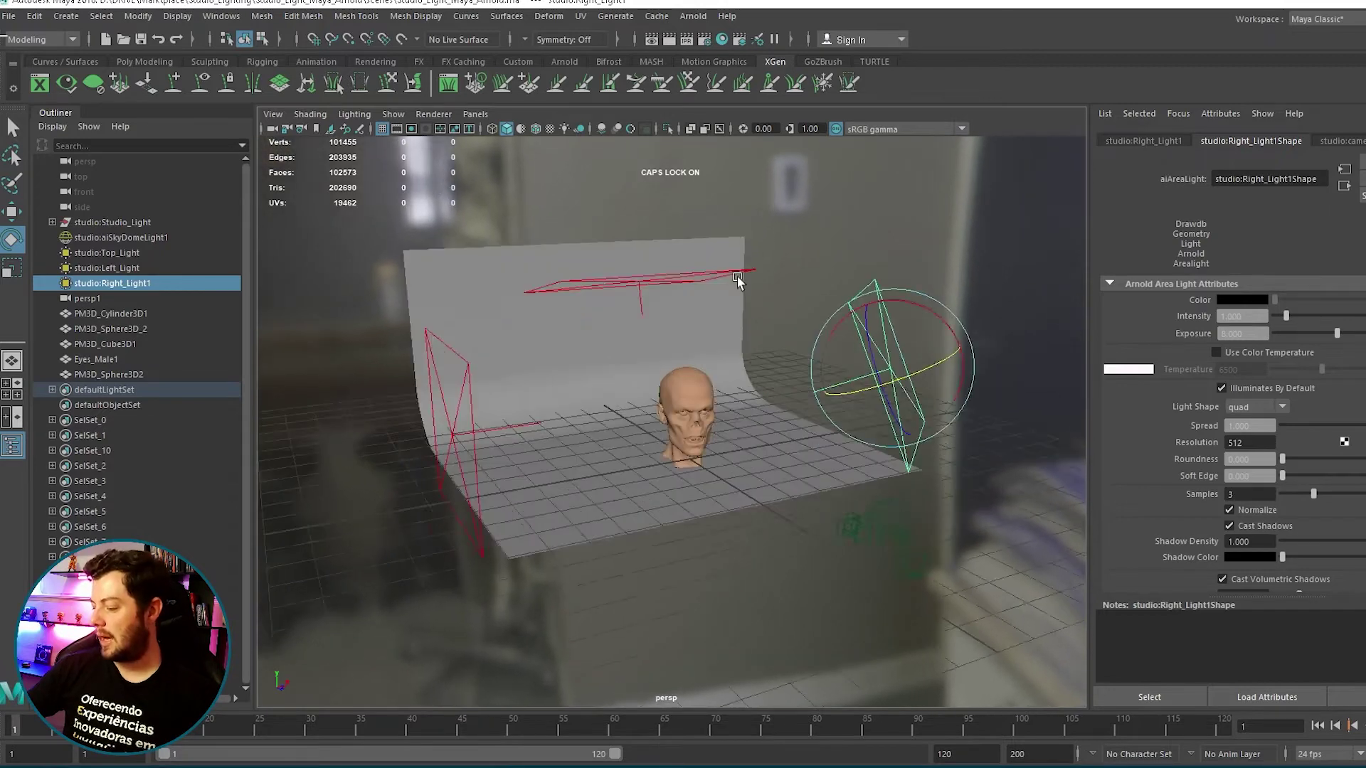
scroll(737, 276, up, 2)
scroll(669, 298, down, 1)
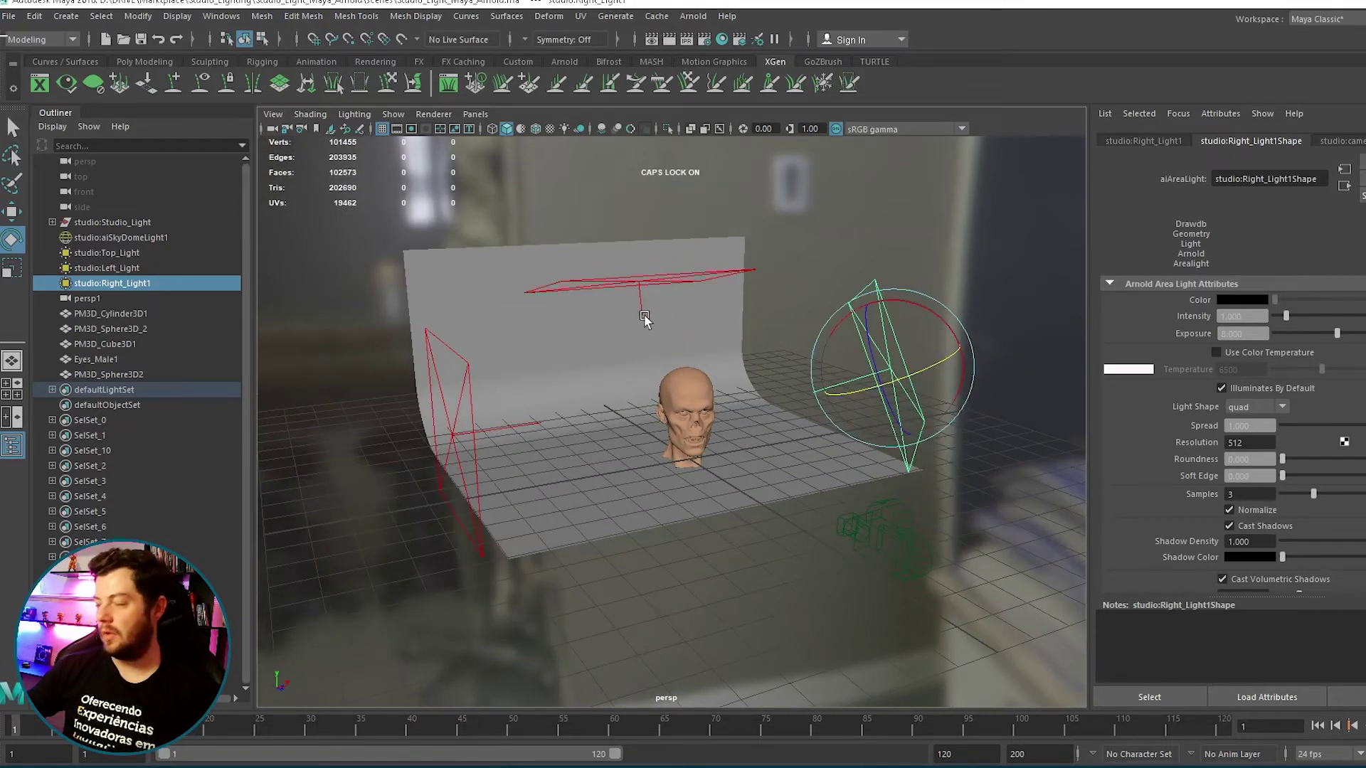
alt+drag(655, 314, 554, 398)
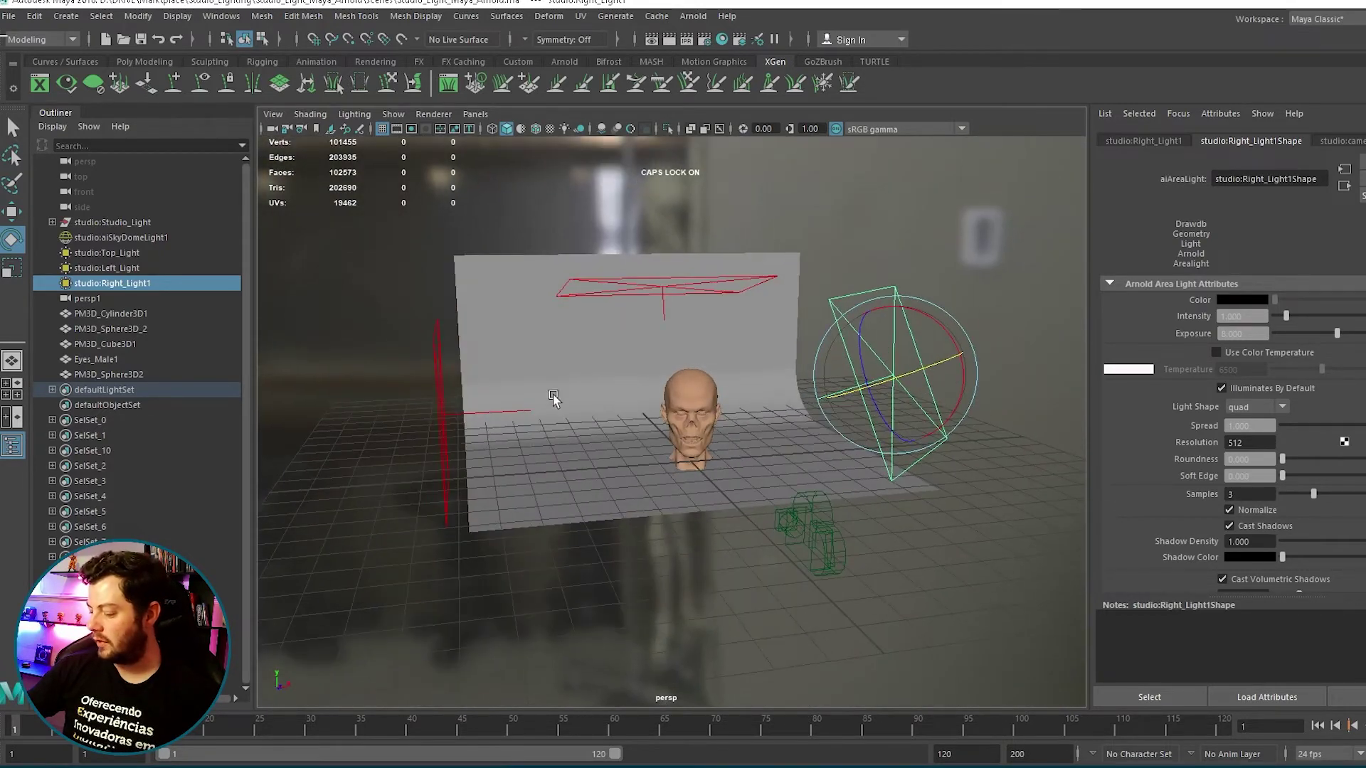
click(436, 371)
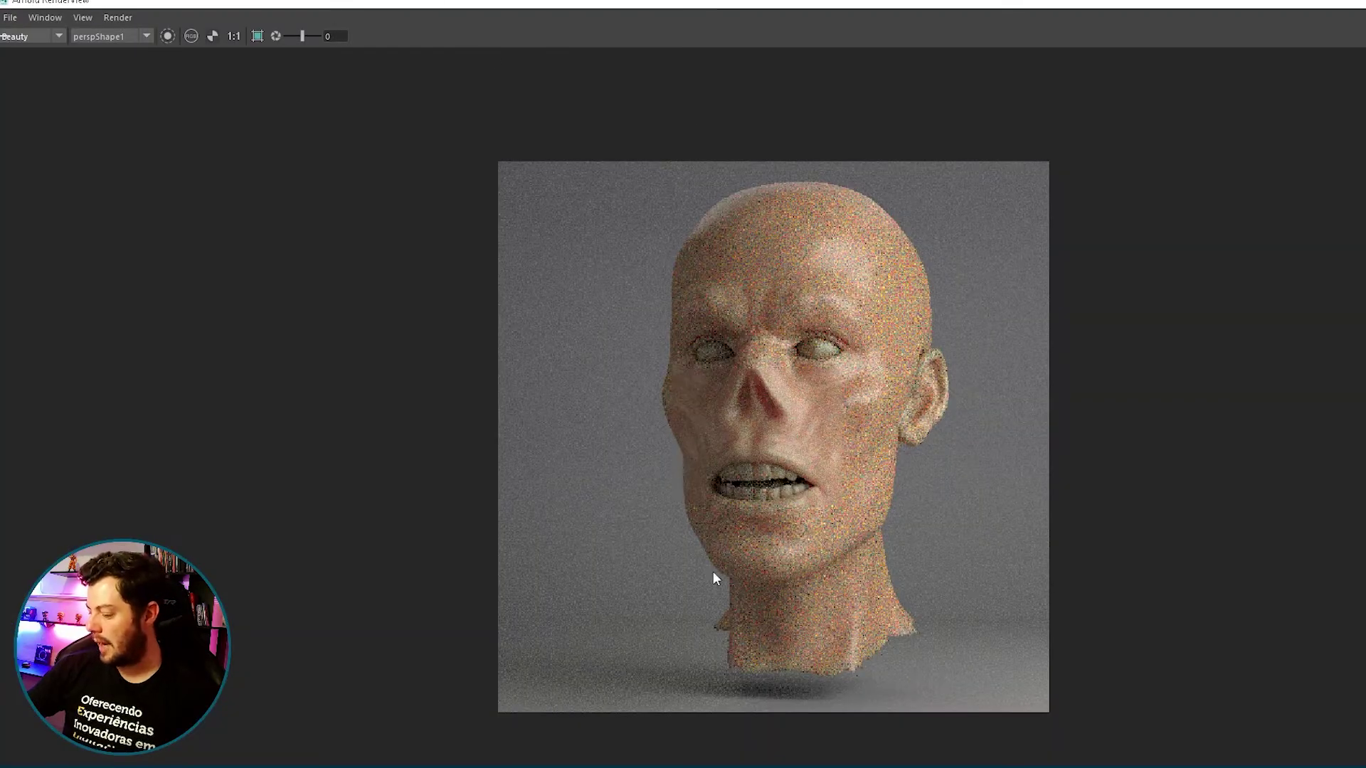
click(1353, 6)
click(660, 282)
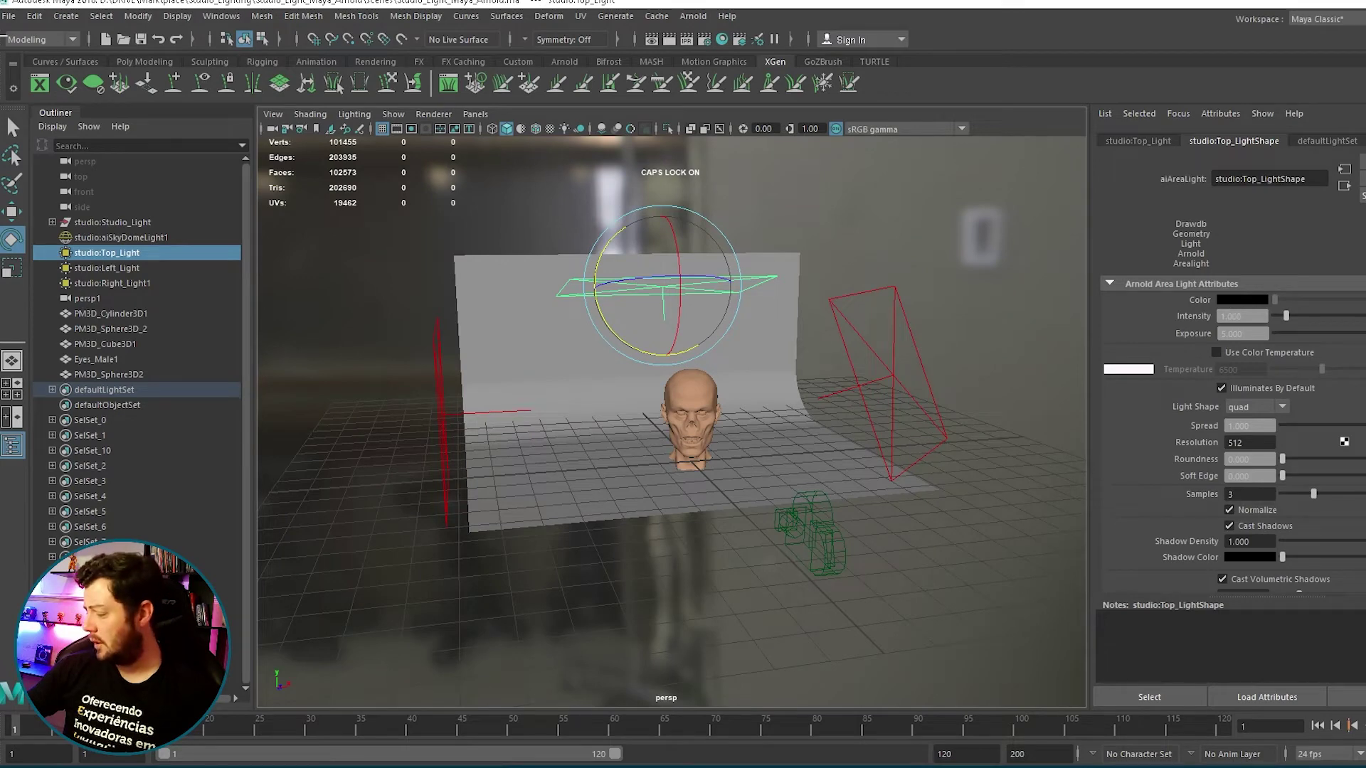
Inspect the top light's softbox_middle_cold.hdr texture, then select the head mesh.
click(1345, 442)
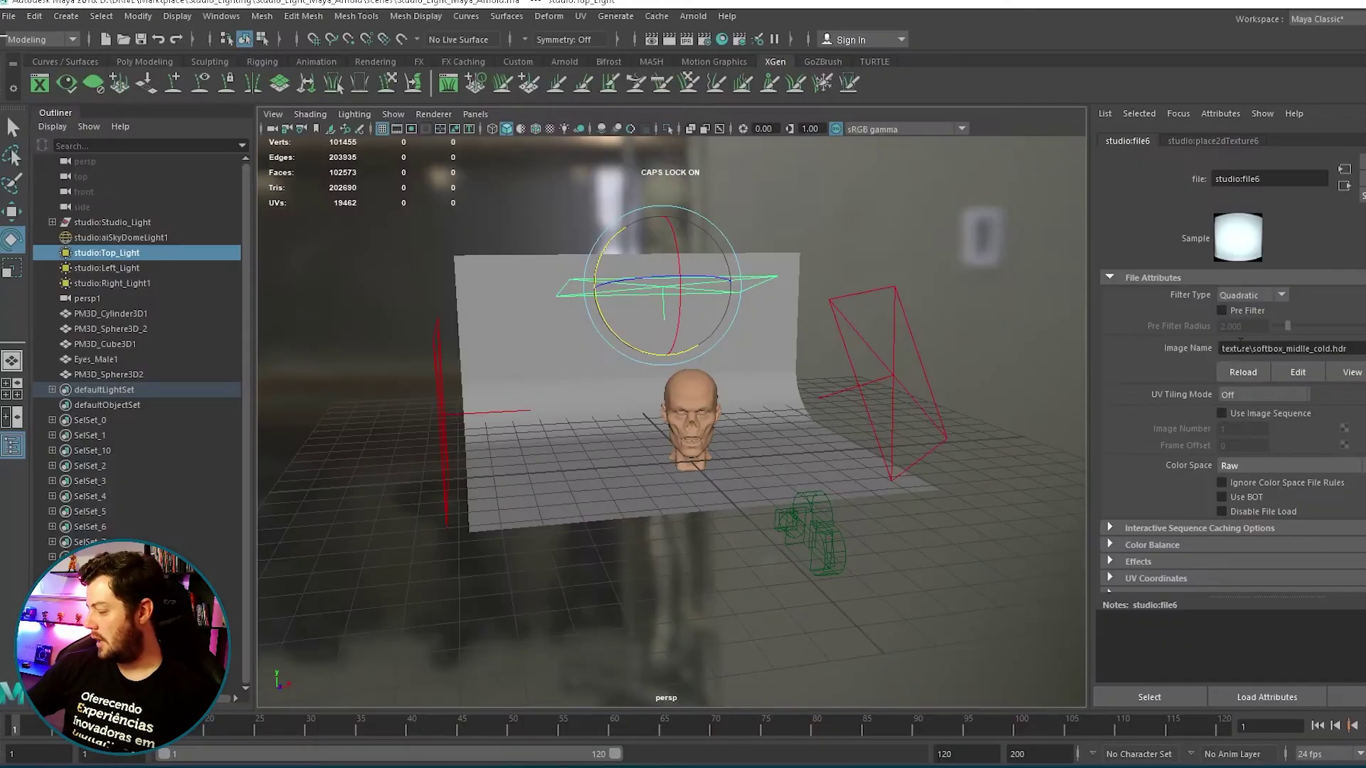
click(700, 377)
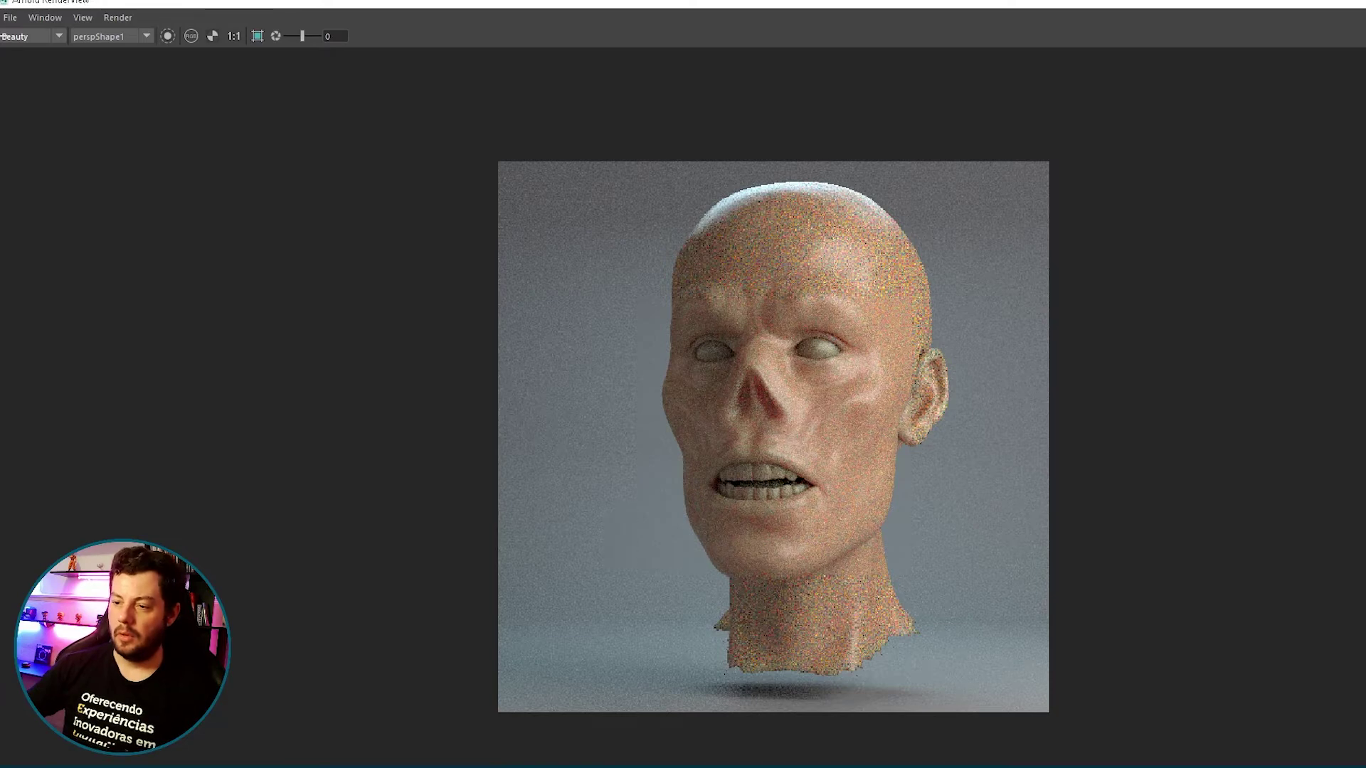
Compare the render with the ZBrush sculpt, turning the sculpt to a three-quarter view.
key(alt+Tab)
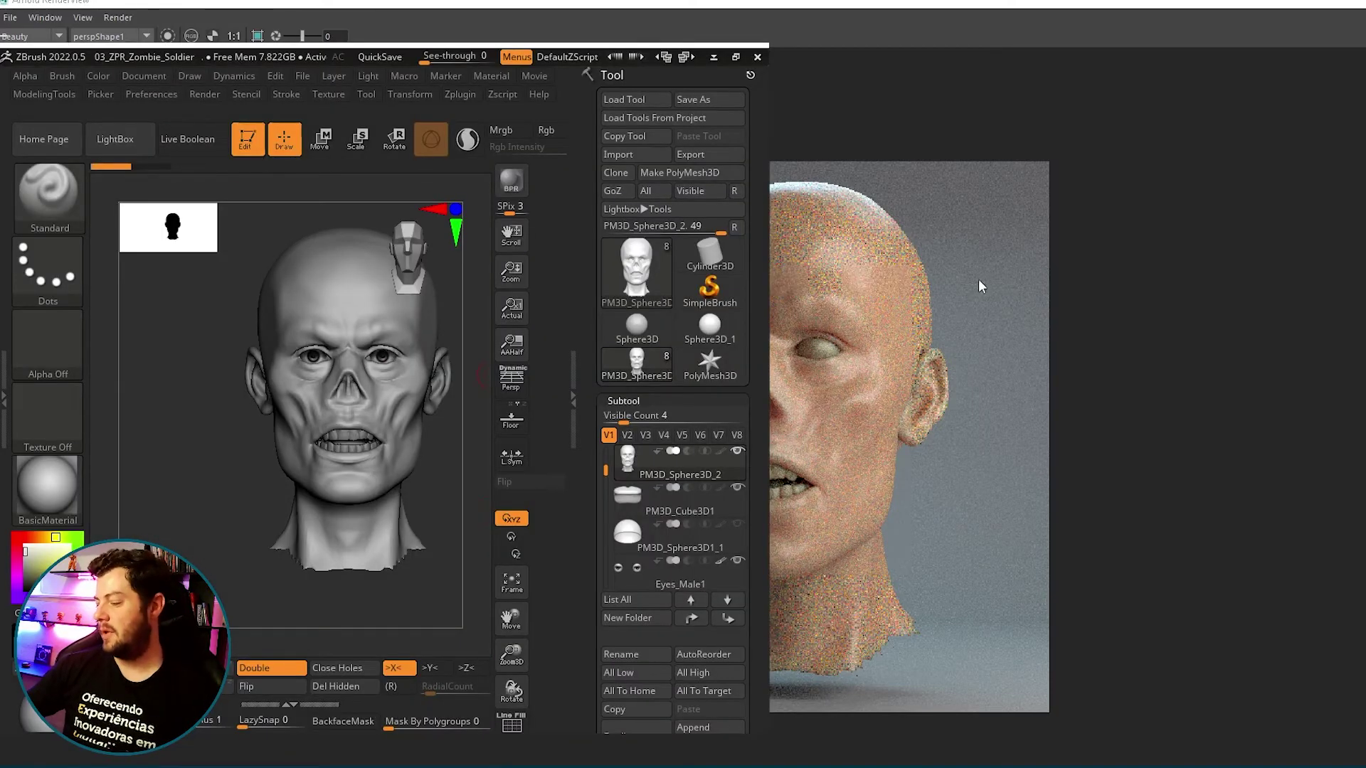
click(999, 49)
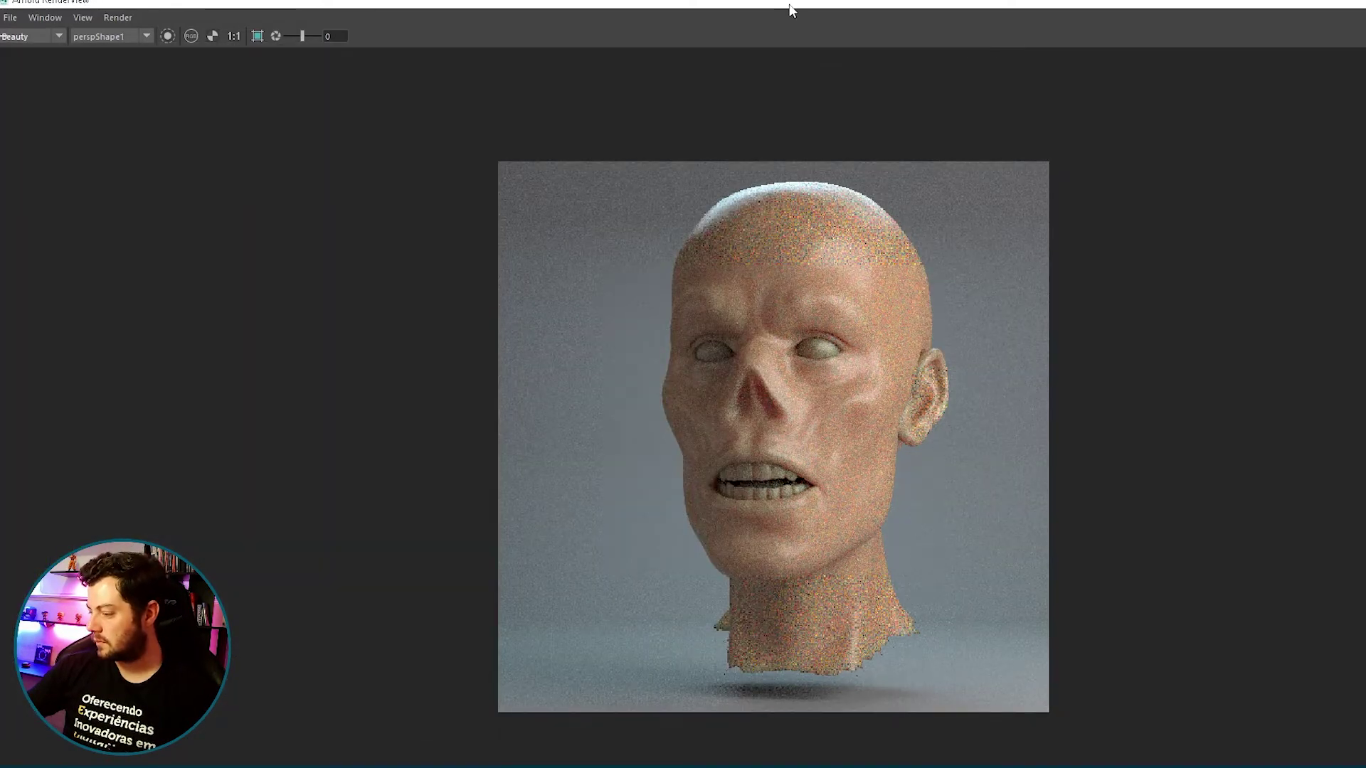
double_click(792, 10)
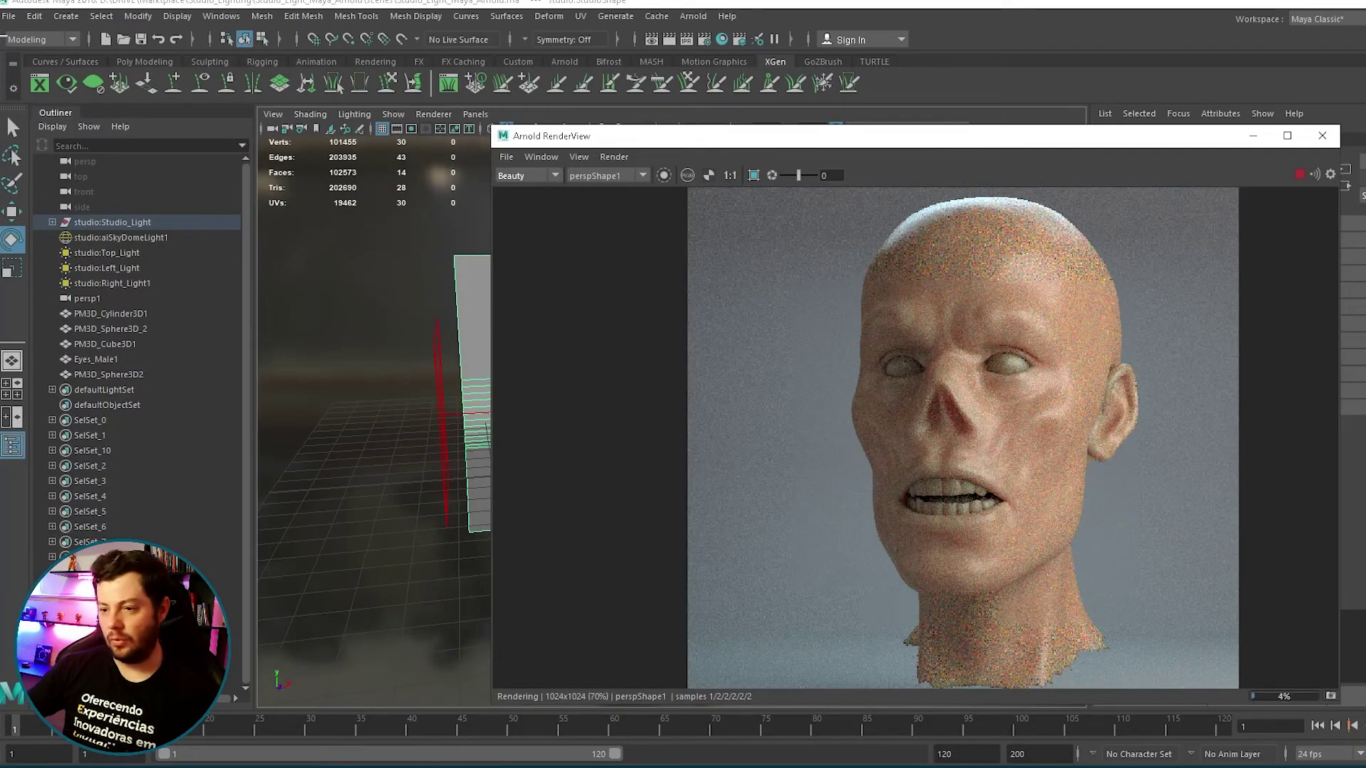
key(alt+Tab)
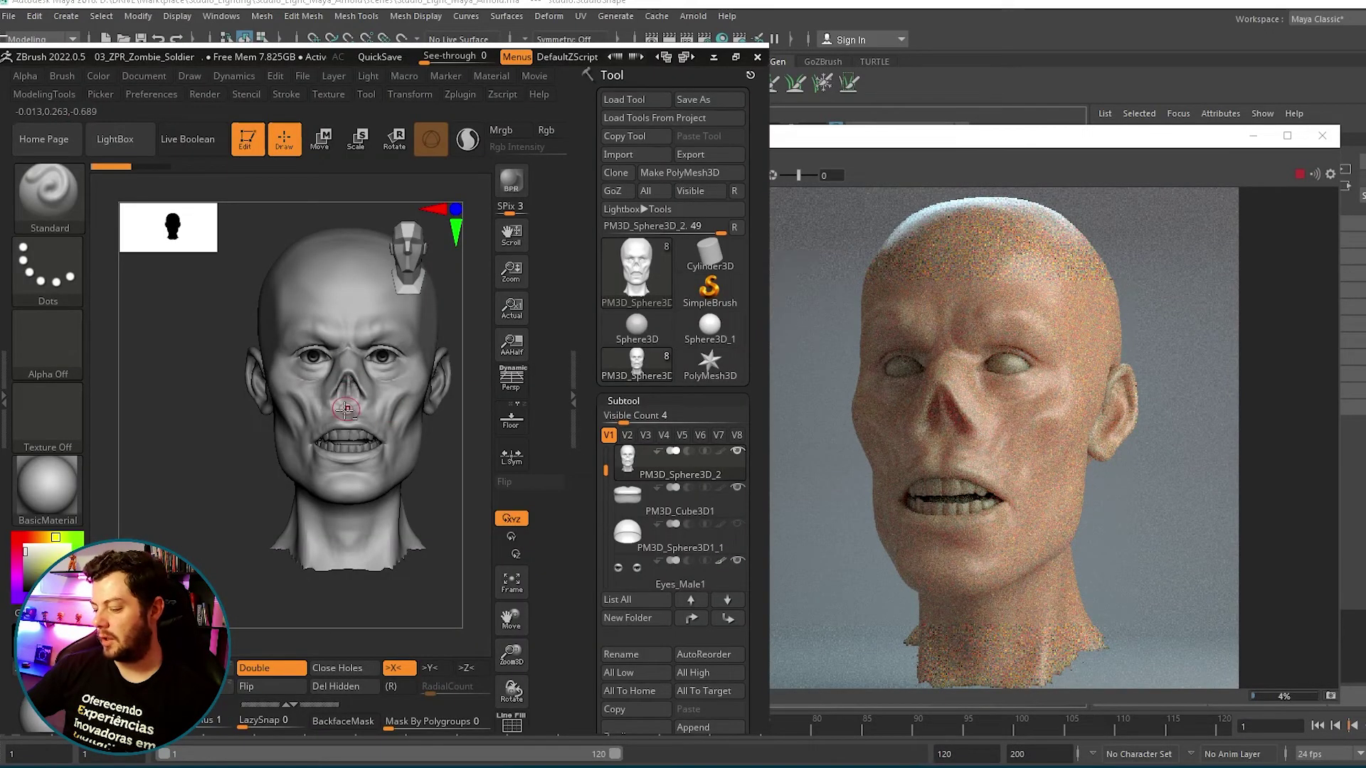
mouse_move(207, 451)
mouse_down()
mouse_move(384, 478)
mouse_move(387, 509)
mouse_up()
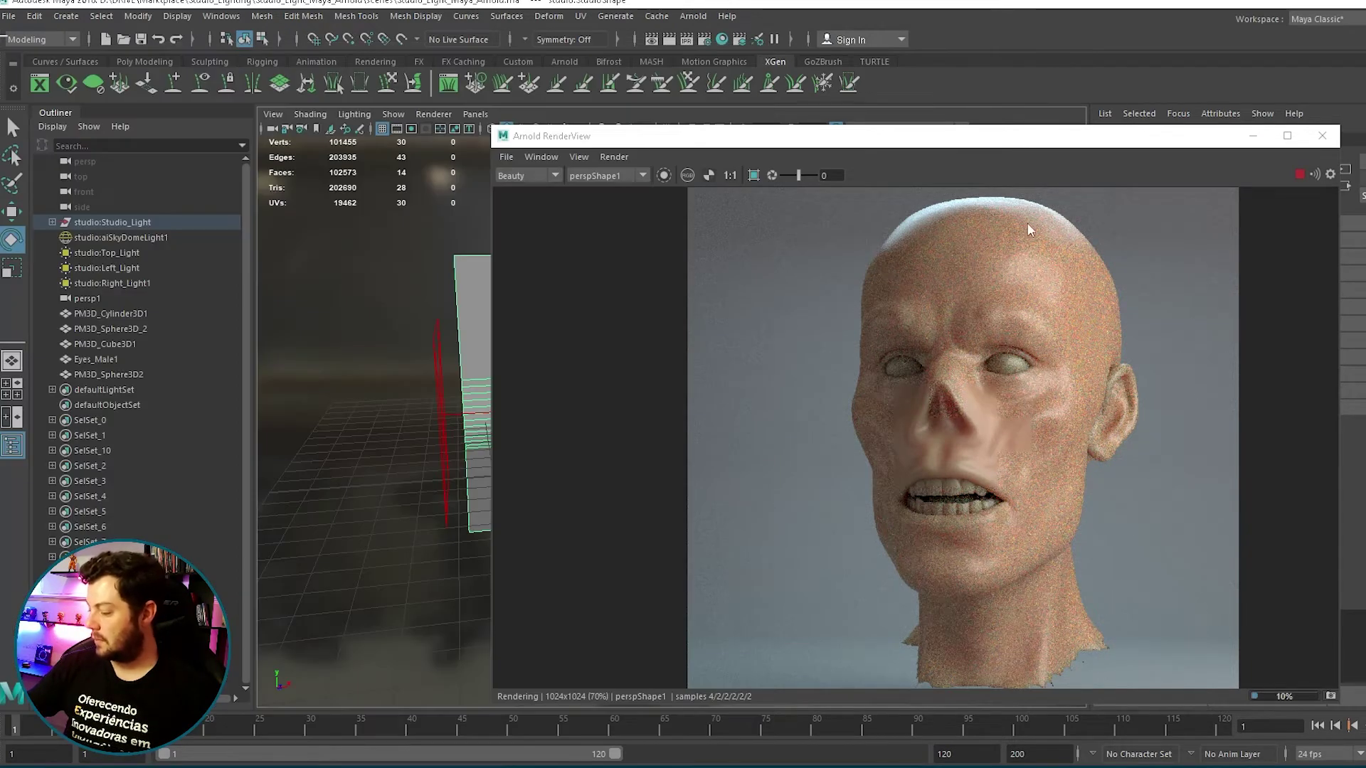
Maximize the Arnold RenderView, zoom in, and pan to center the zombie face.
click(1287, 136)
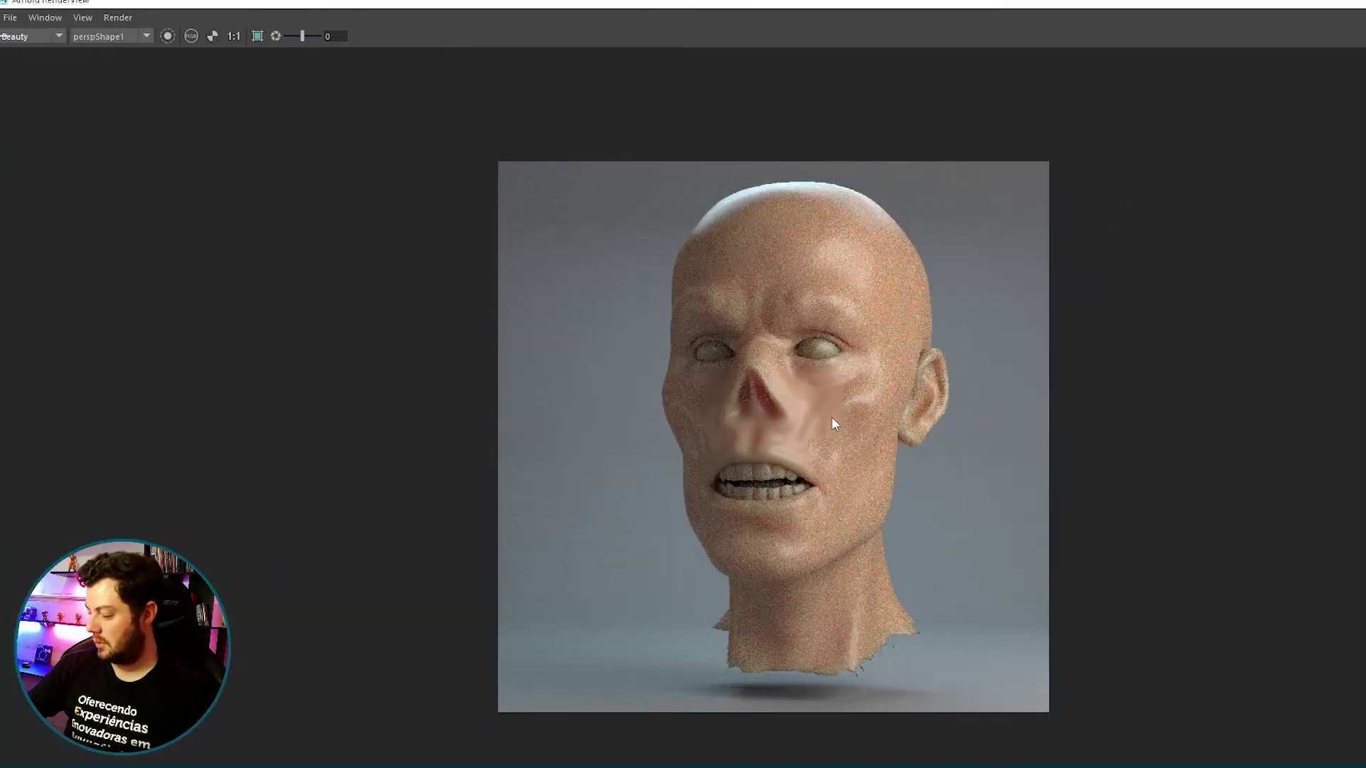
scroll(749, 347, up, 2)
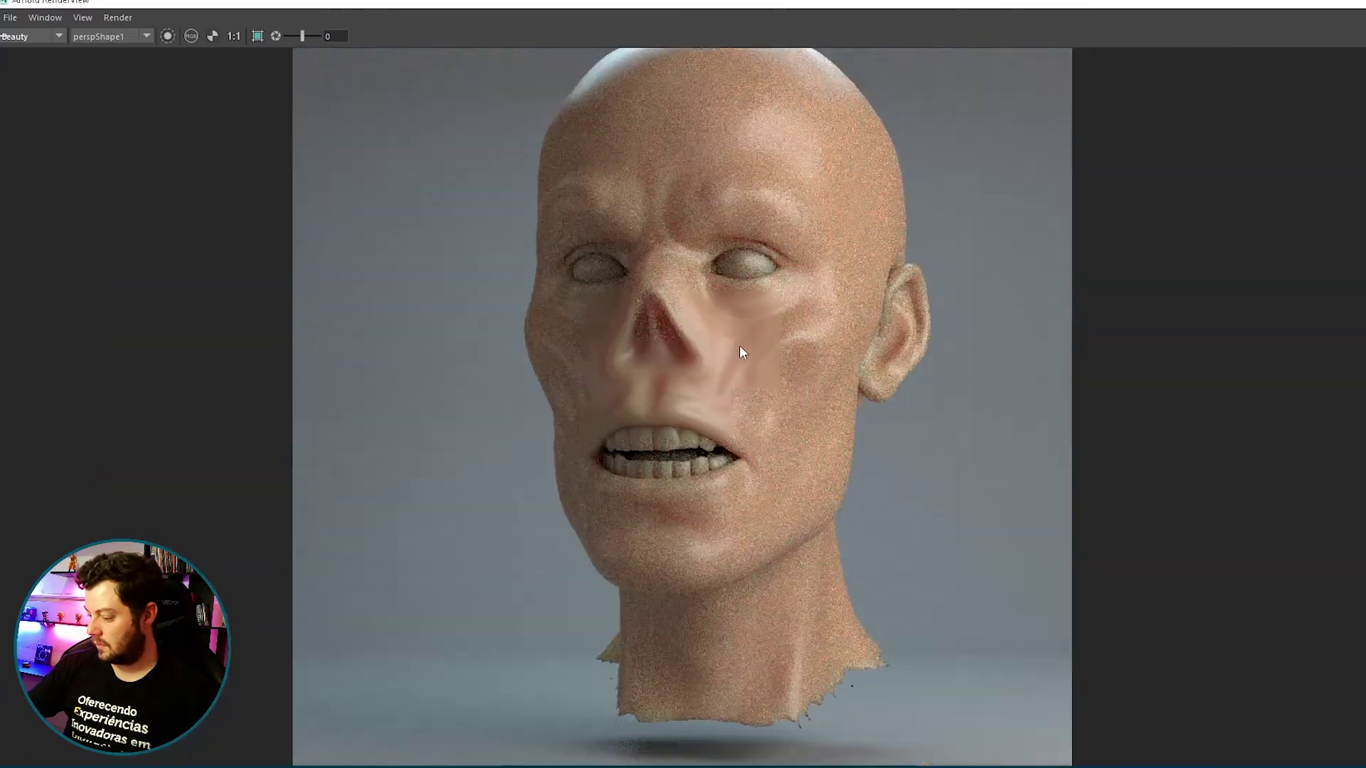
middle_drag(740, 344, 738, 395)
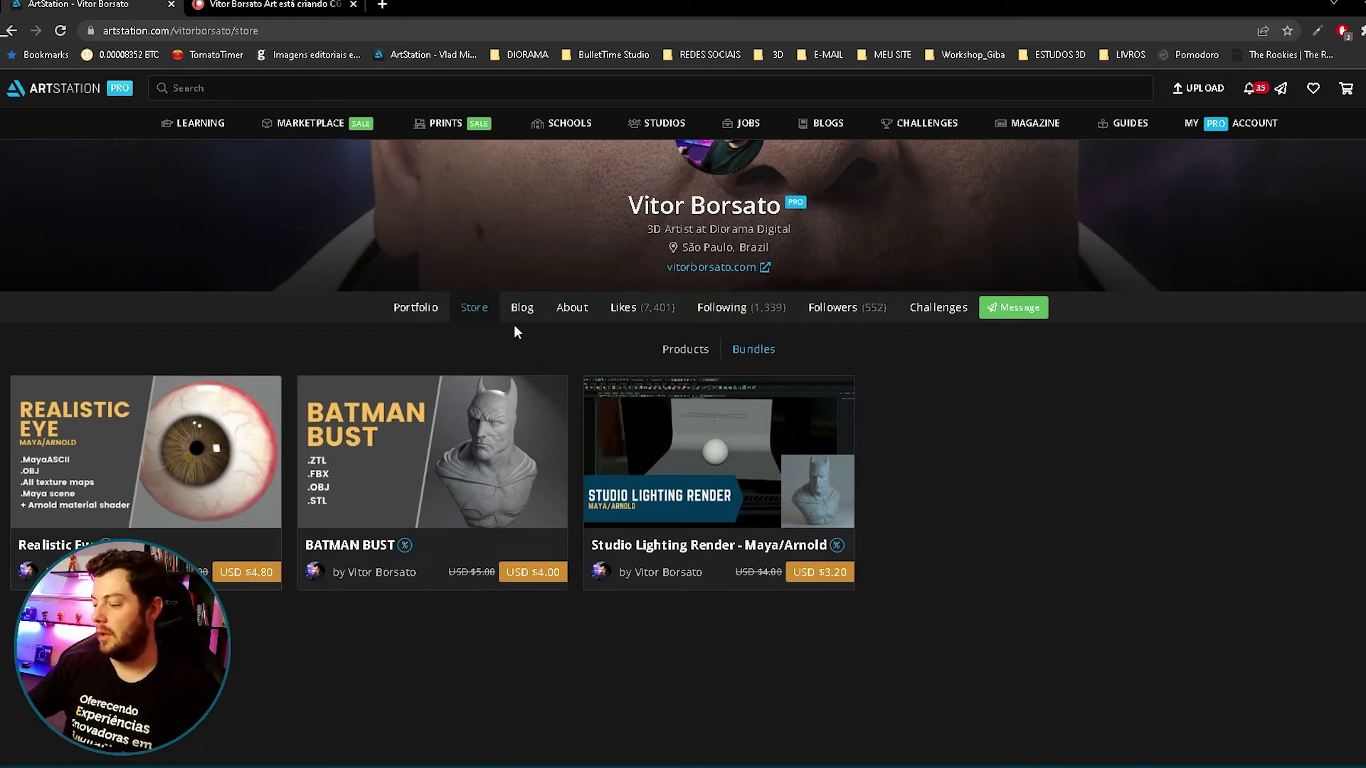
Scroll through the ArtStation store bundles, then switch to the Patreon membership page.
scroll(527, 349, up, 3)
scroll(529, 356, down, 4)
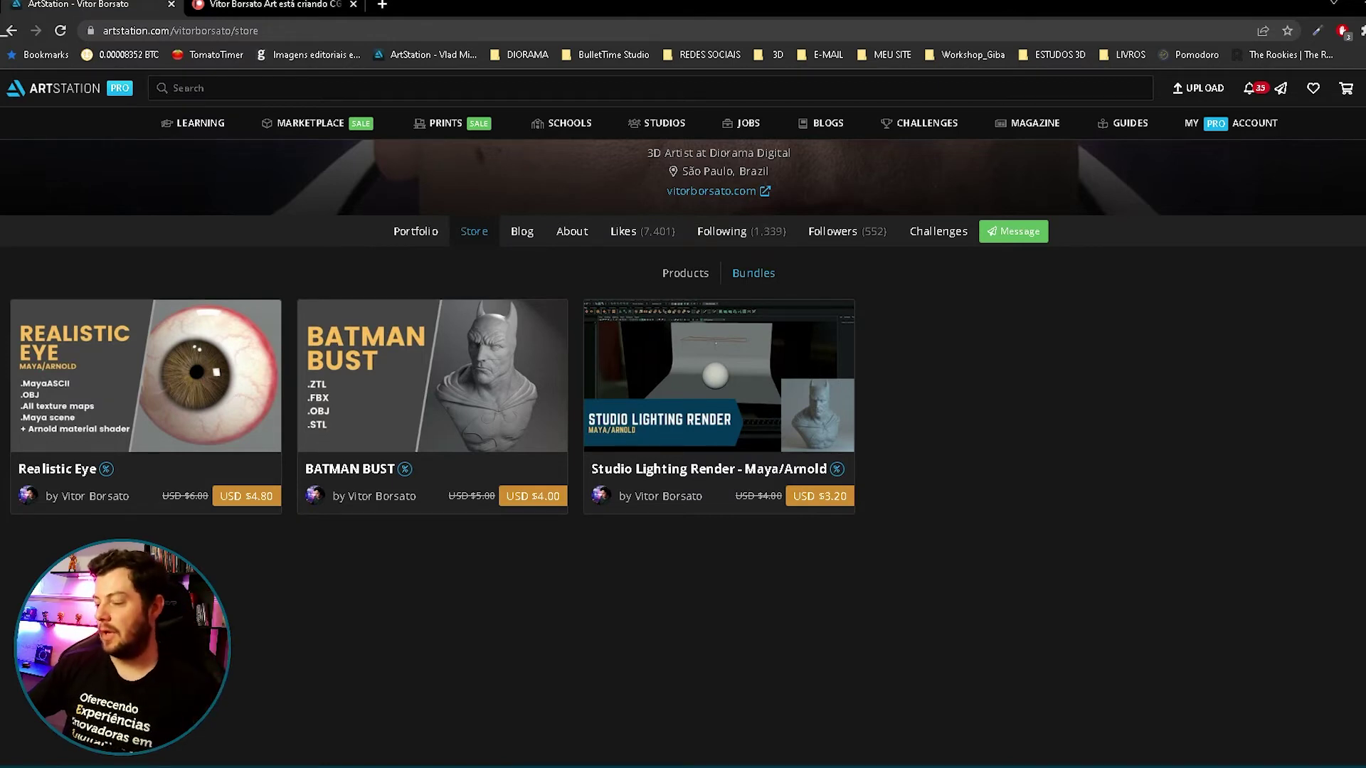
click(293, 7)
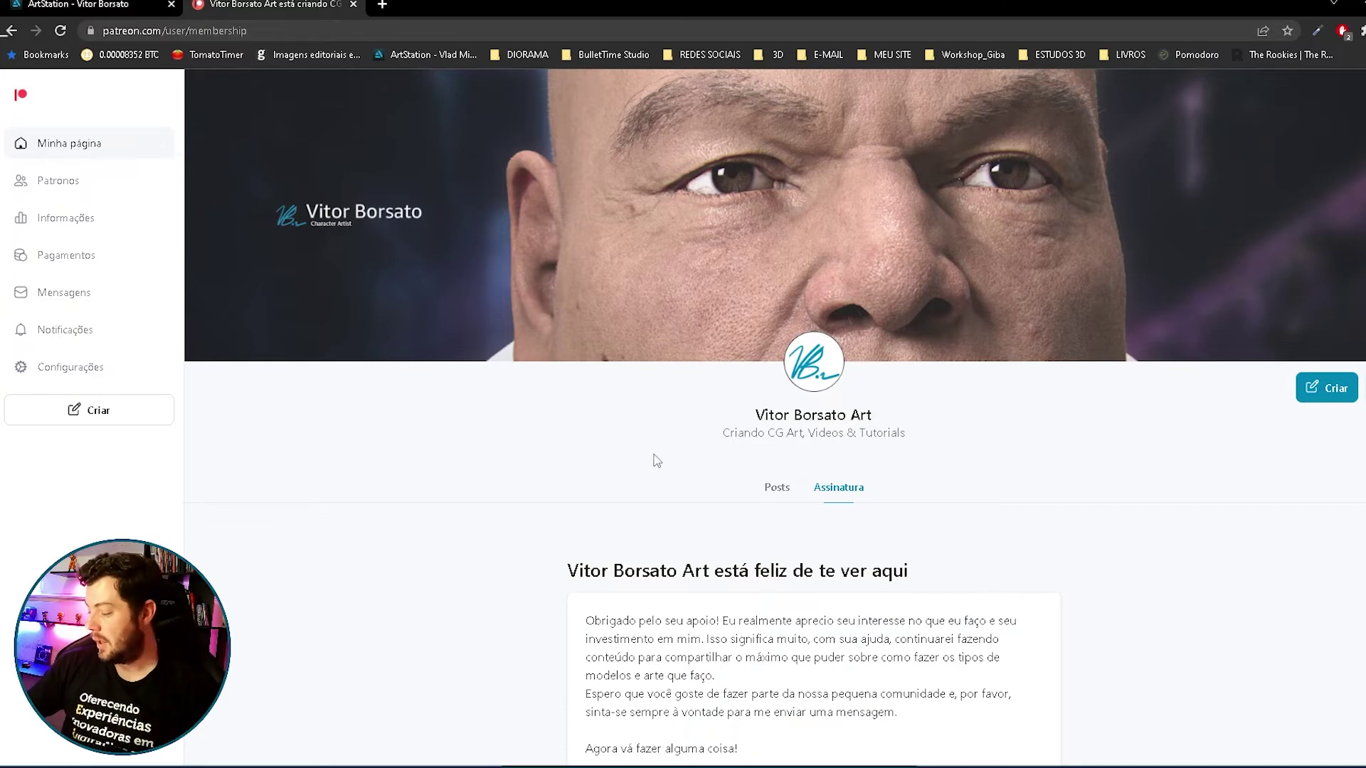
Point out the $15-per-month Membro tier benefits, then return to the ArtStation store.
scroll(656, 461, down, 5)
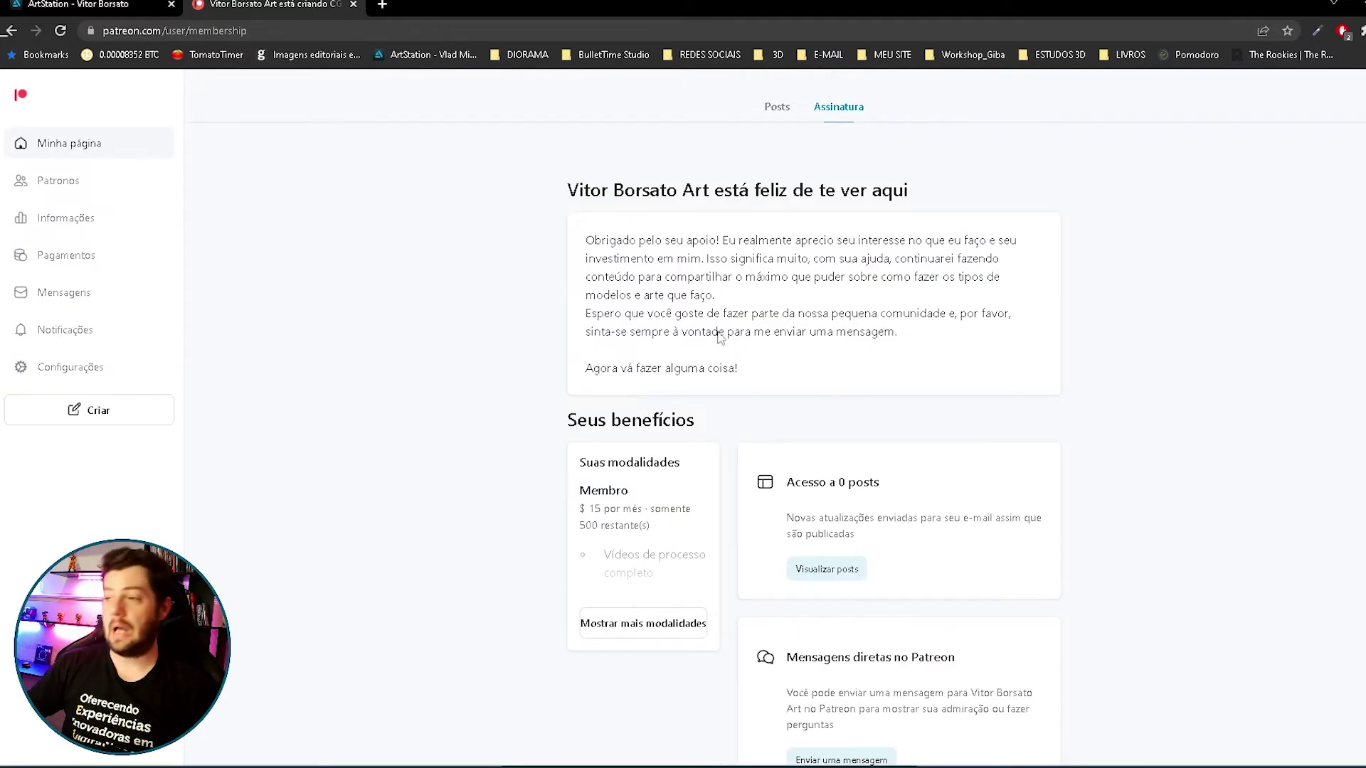
scroll(537, 420, down, 1)
double_click(469, 405)
click(482, 402)
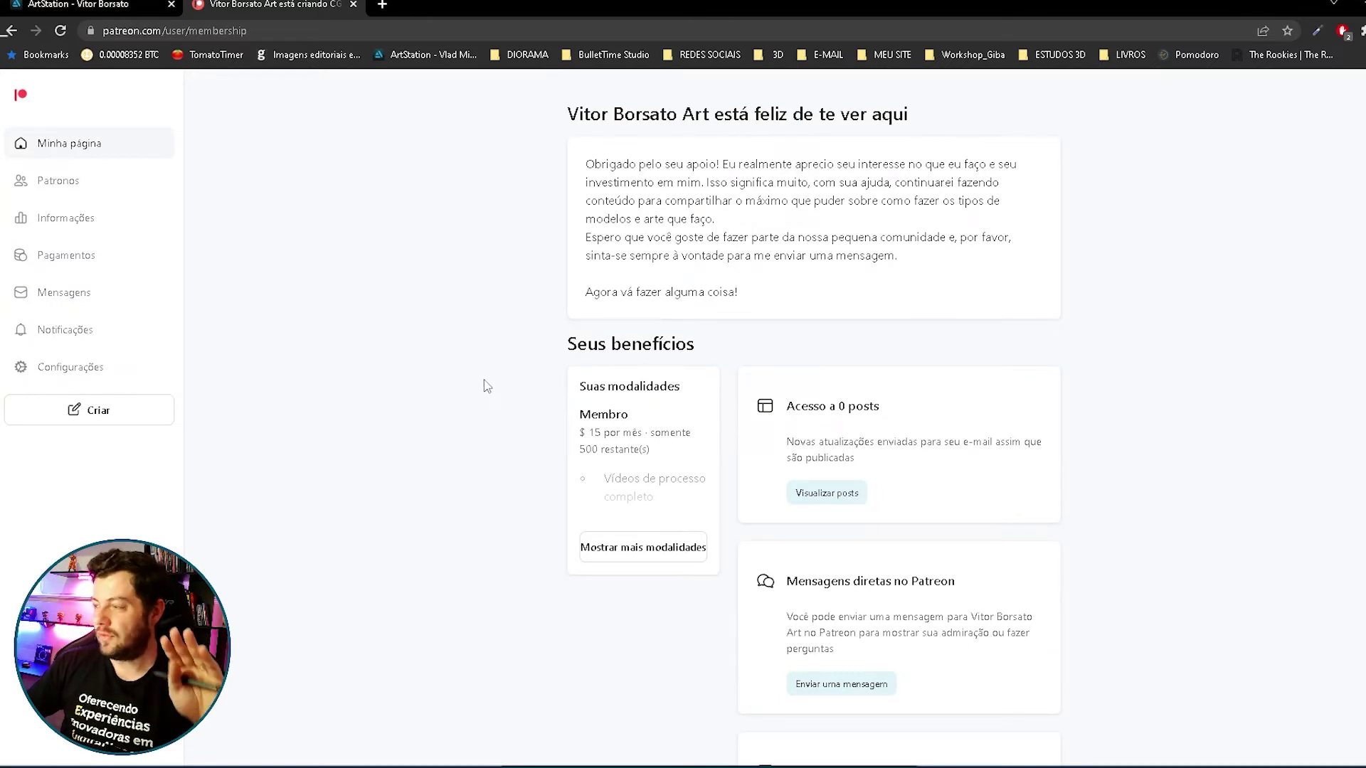
click(1361, 6)
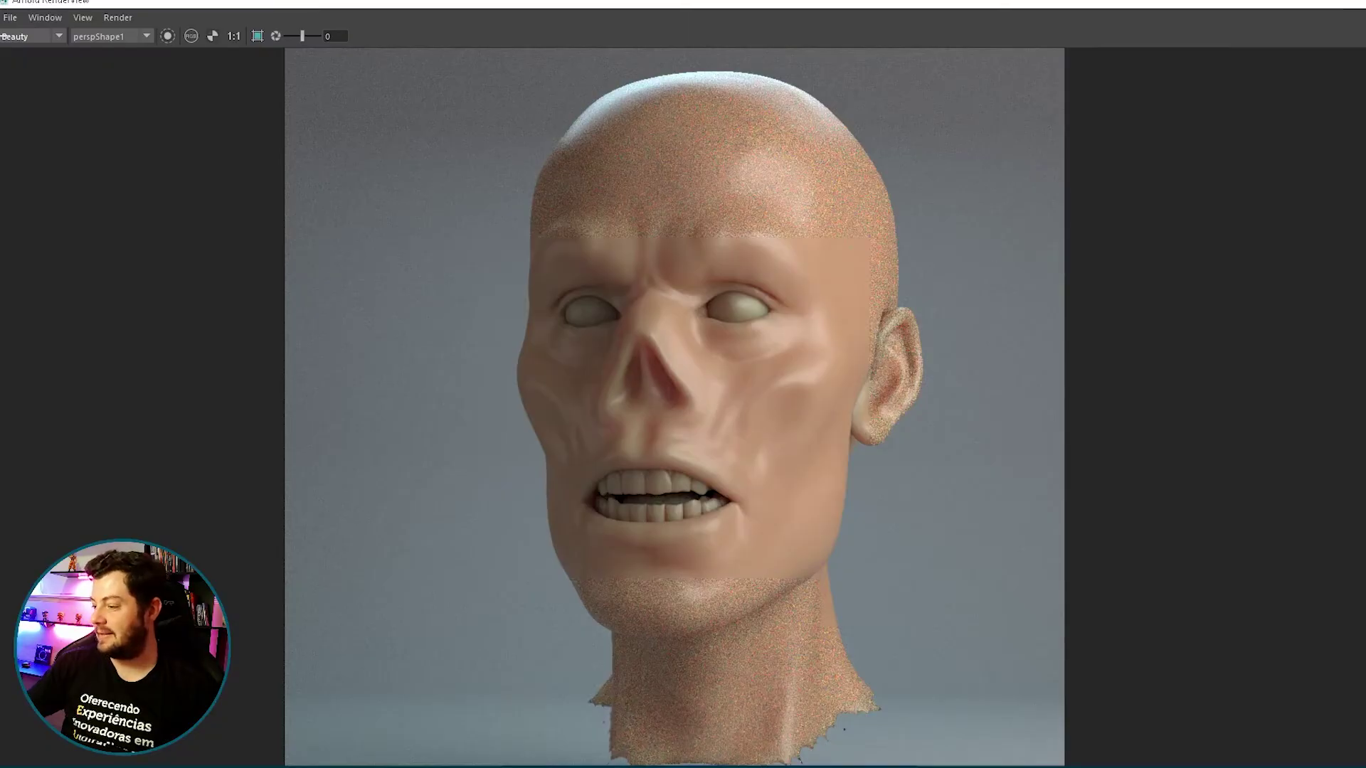
key(alt+Tab)
drag(561, 496, 123, 498)
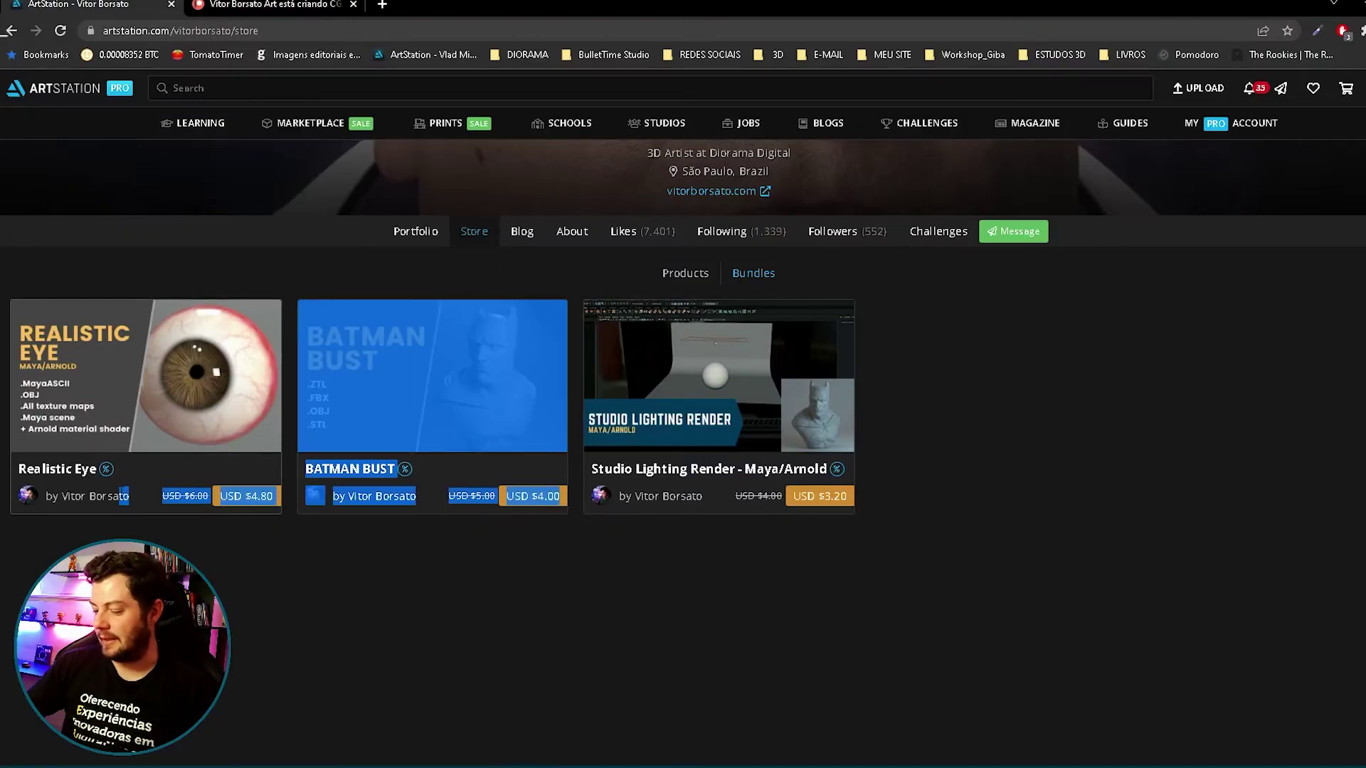
click(361, 560)
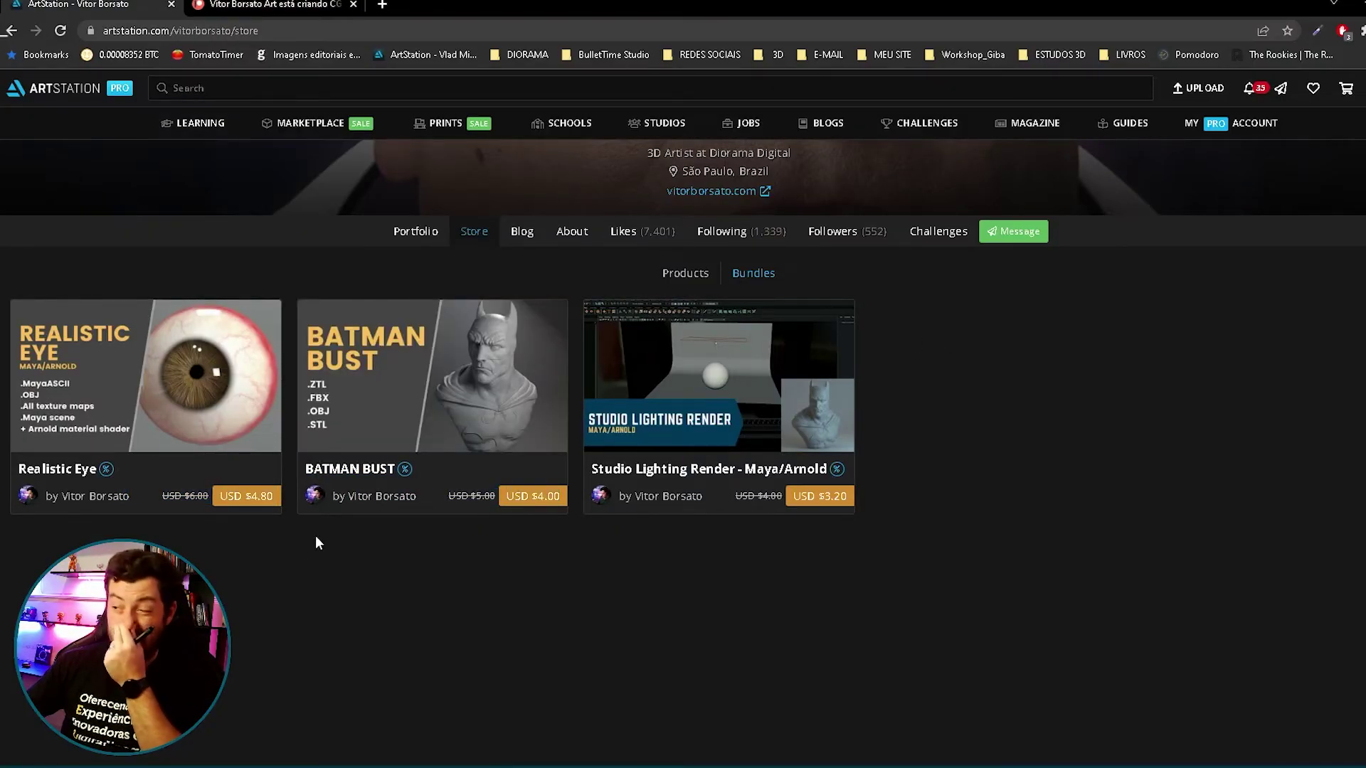
drag(569, 509, 335, 569)
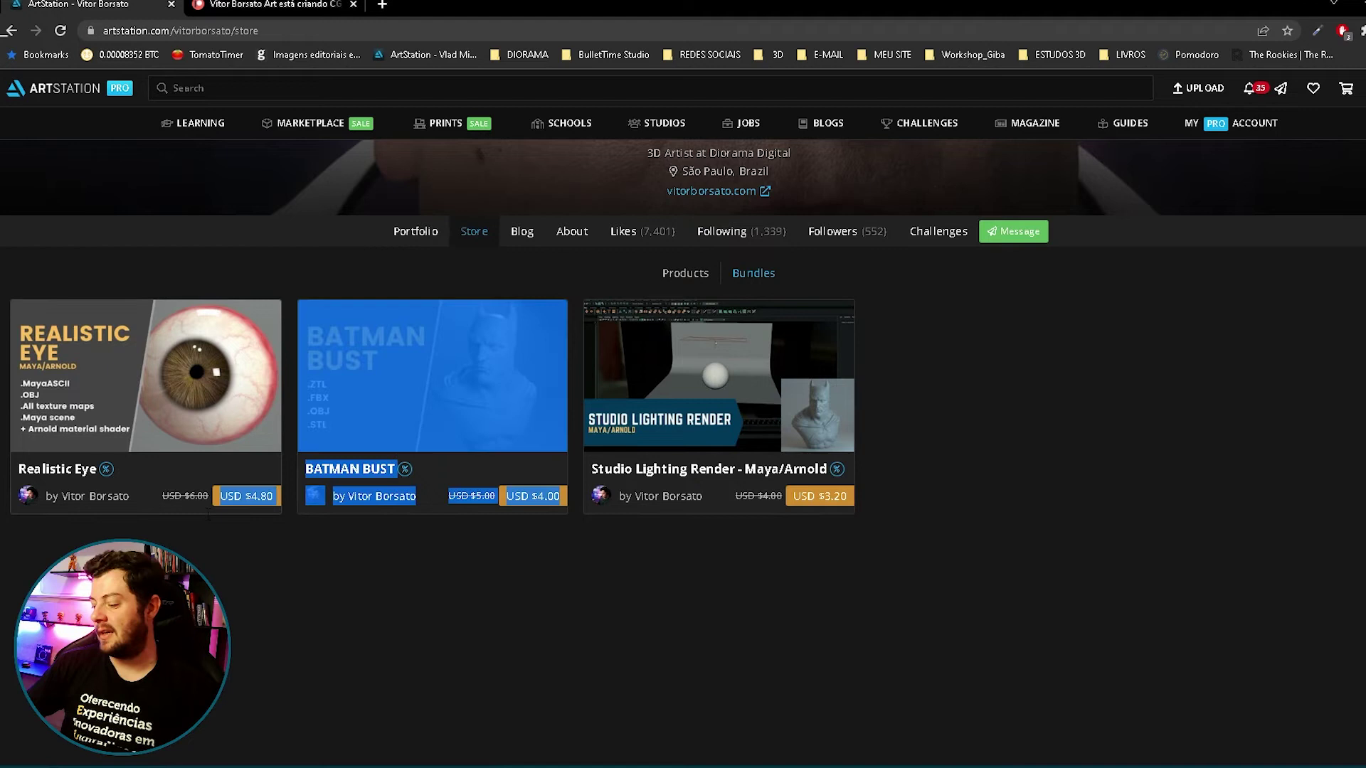
click(336, 594)
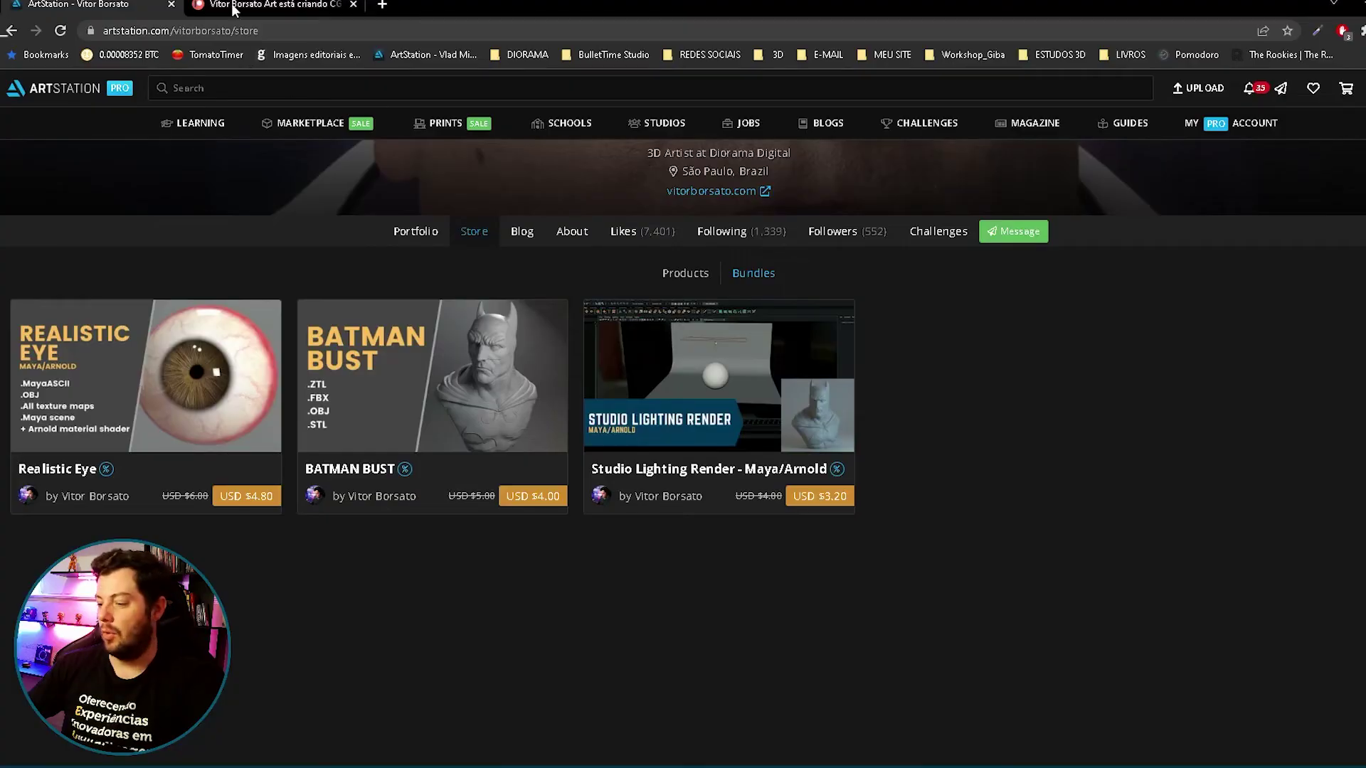
Scroll through the Patreon membership benefits and back up to the welcome banner.
click(232, 3)
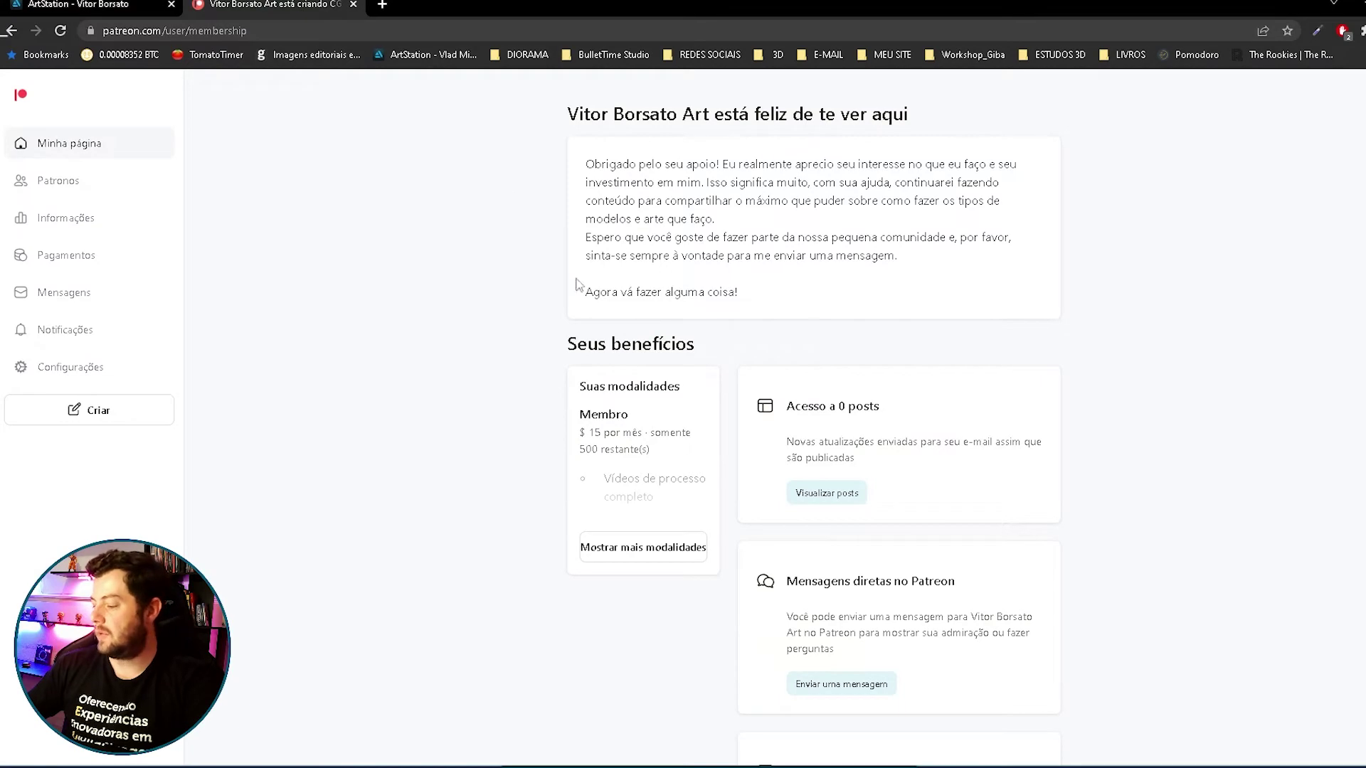
scroll(697, 373, down, 2)
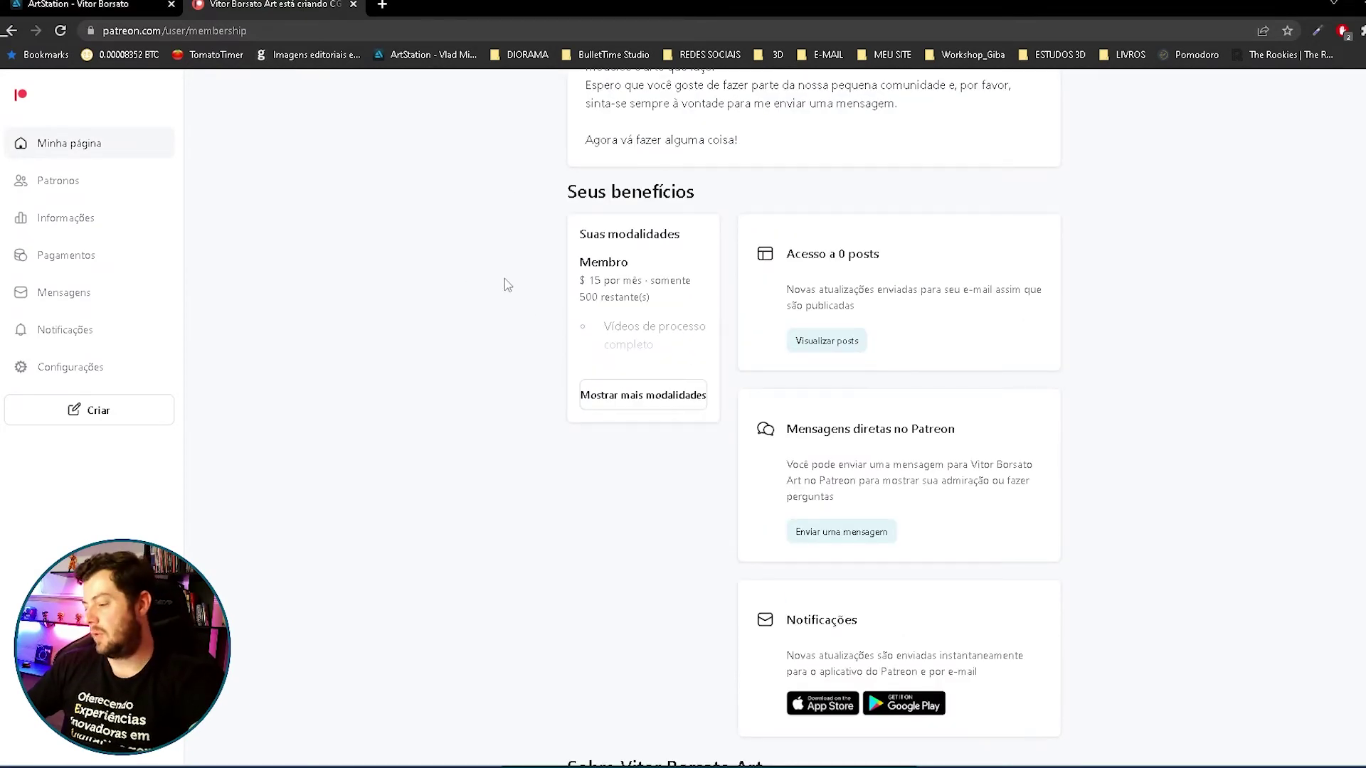
scroll(505, 281, up, 6)
scroll(501, 284, up, 3)
scroll(498, 295, down, 3)
scroll(570, 313, down, 4)
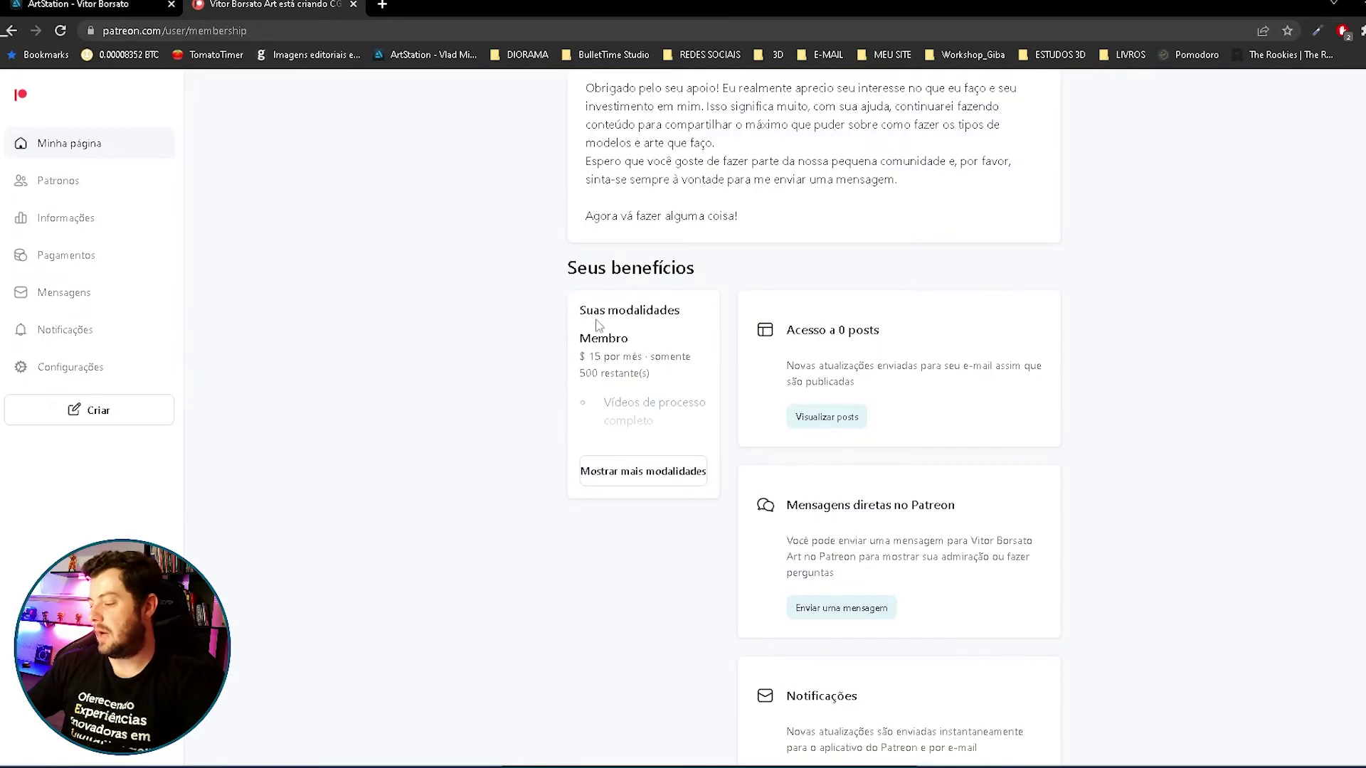
scroll(731, 416, up, 4)
scroll(935, 299, up, 3)
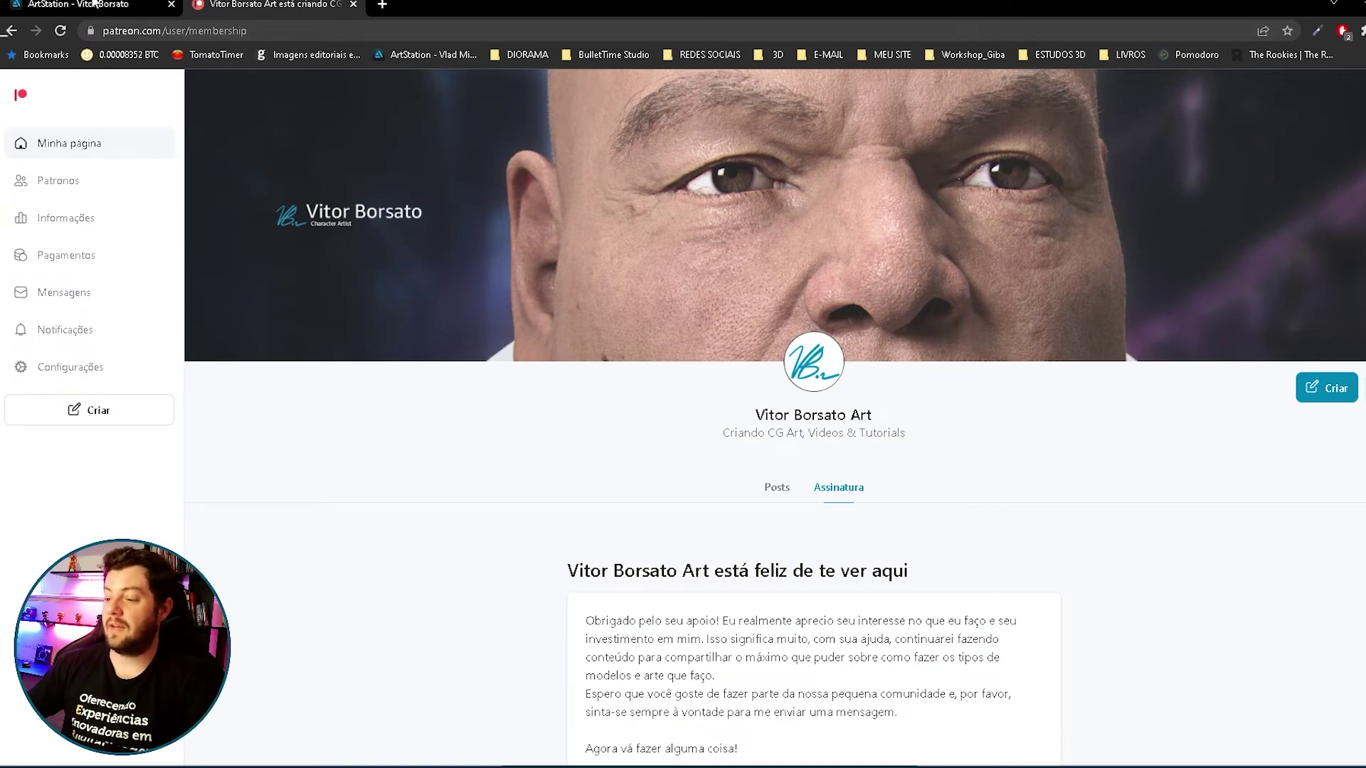
click(86, 4)
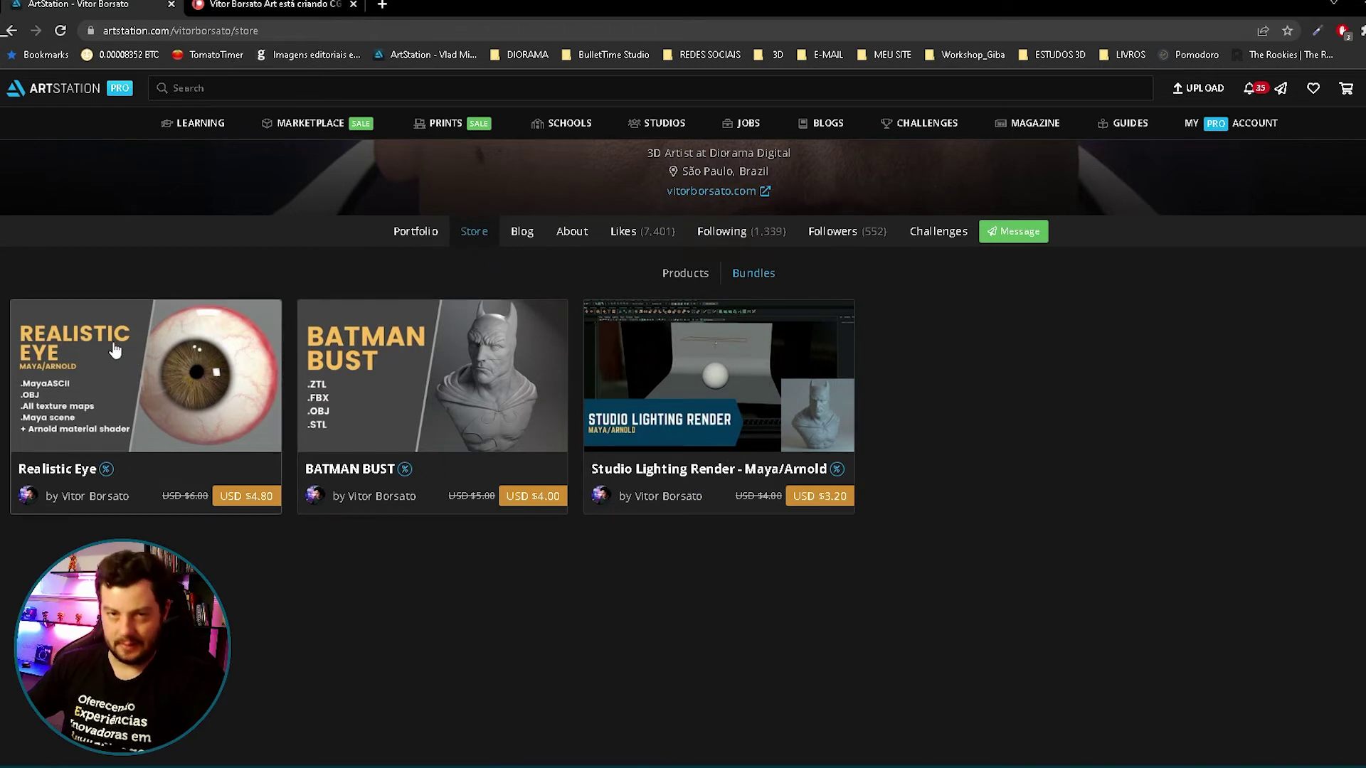
drag(987, 382, 292, 541)
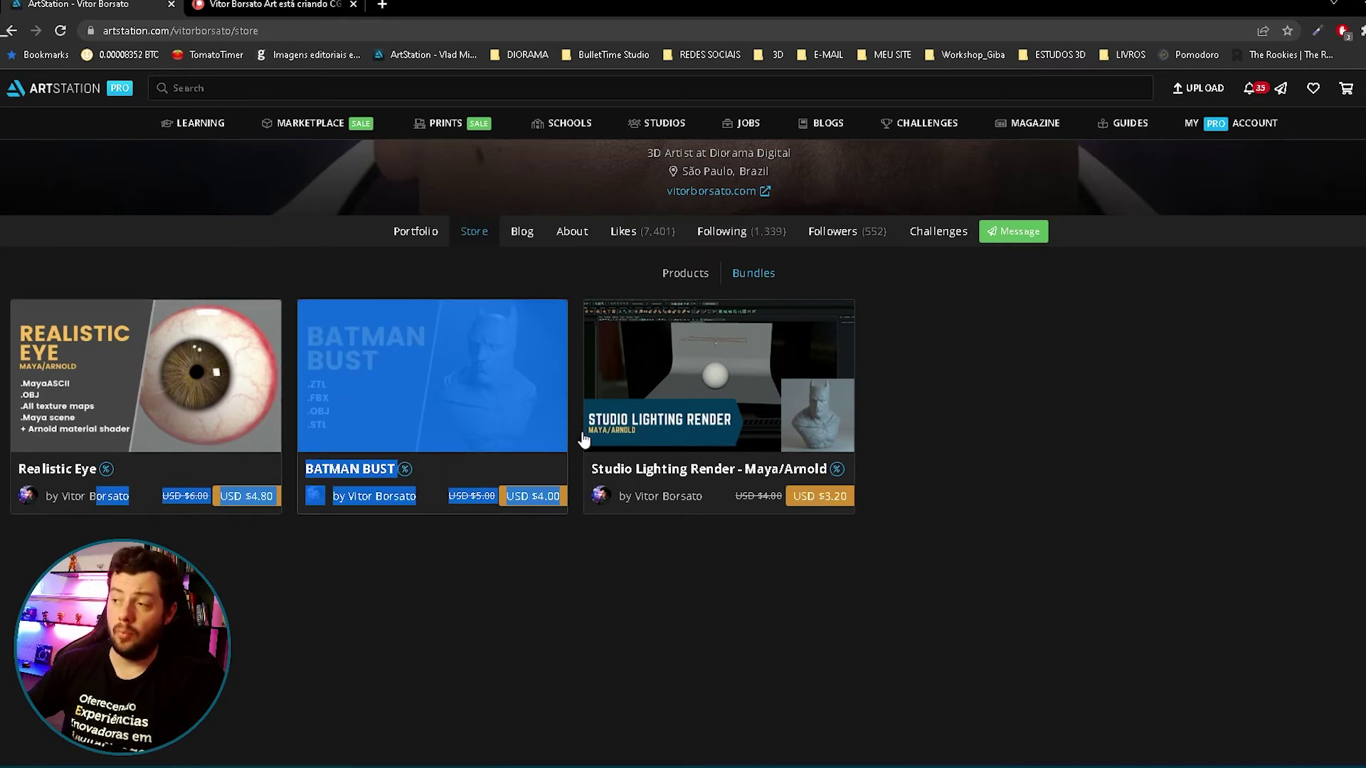
click(1025, 396)
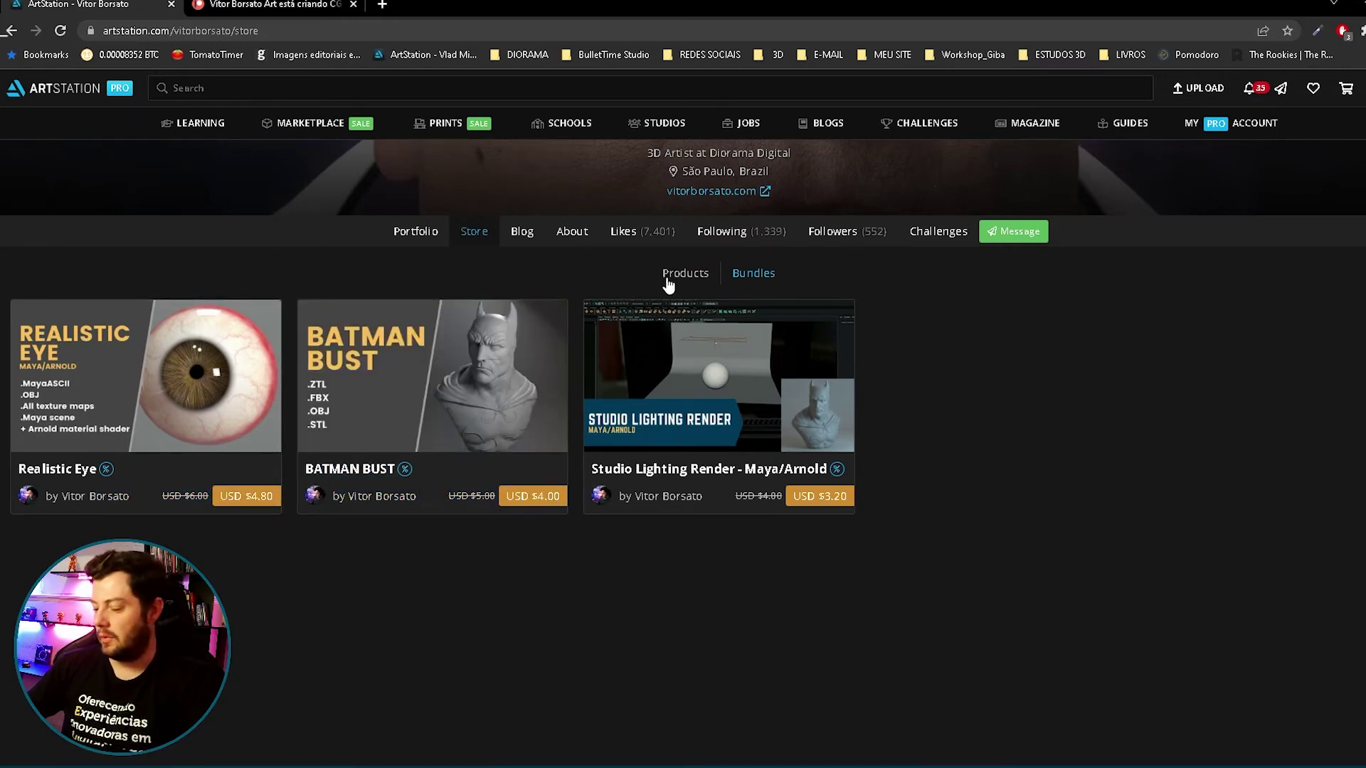
click(272, 11)
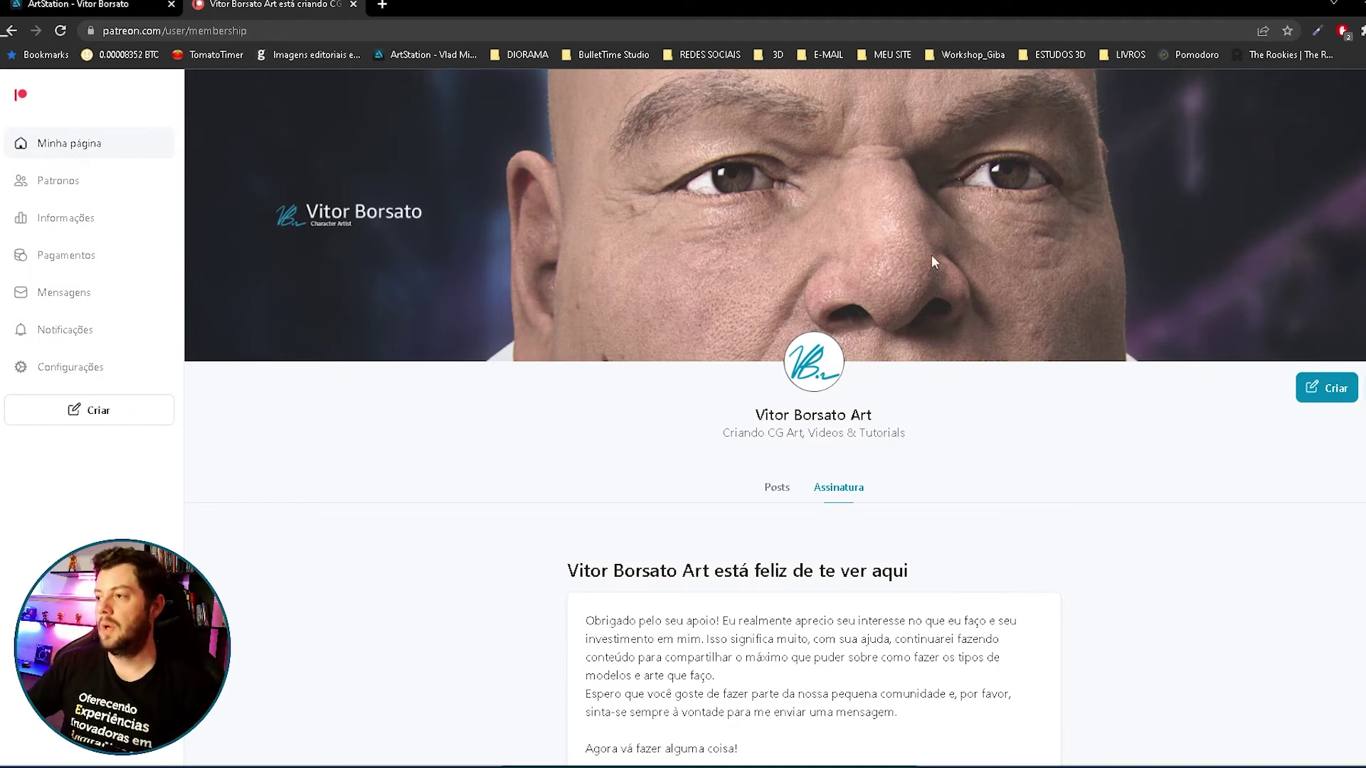
Scroll down the Patreon page and highlight the 'Membro $15 por mês' tier text.
scroll(1013, 687, down, 3)
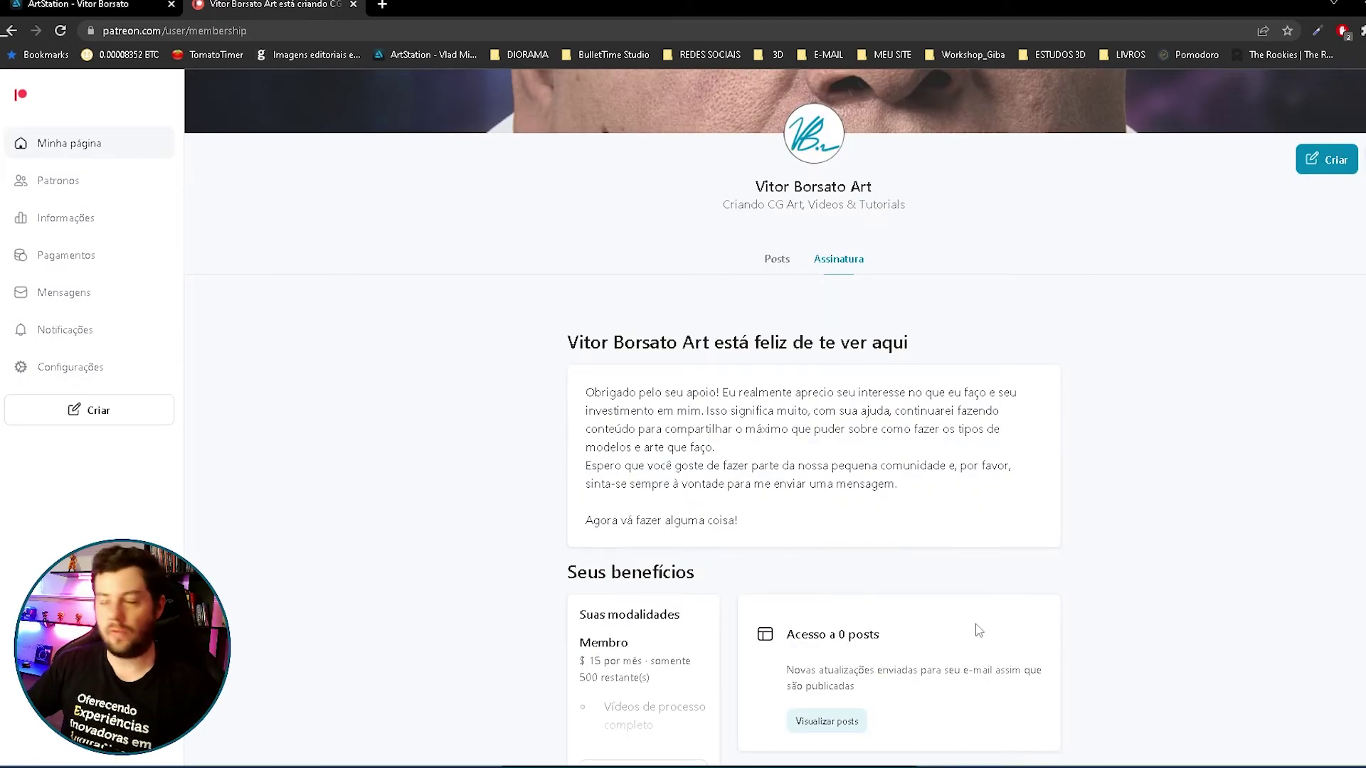
scroll(975, 637, down, 2)
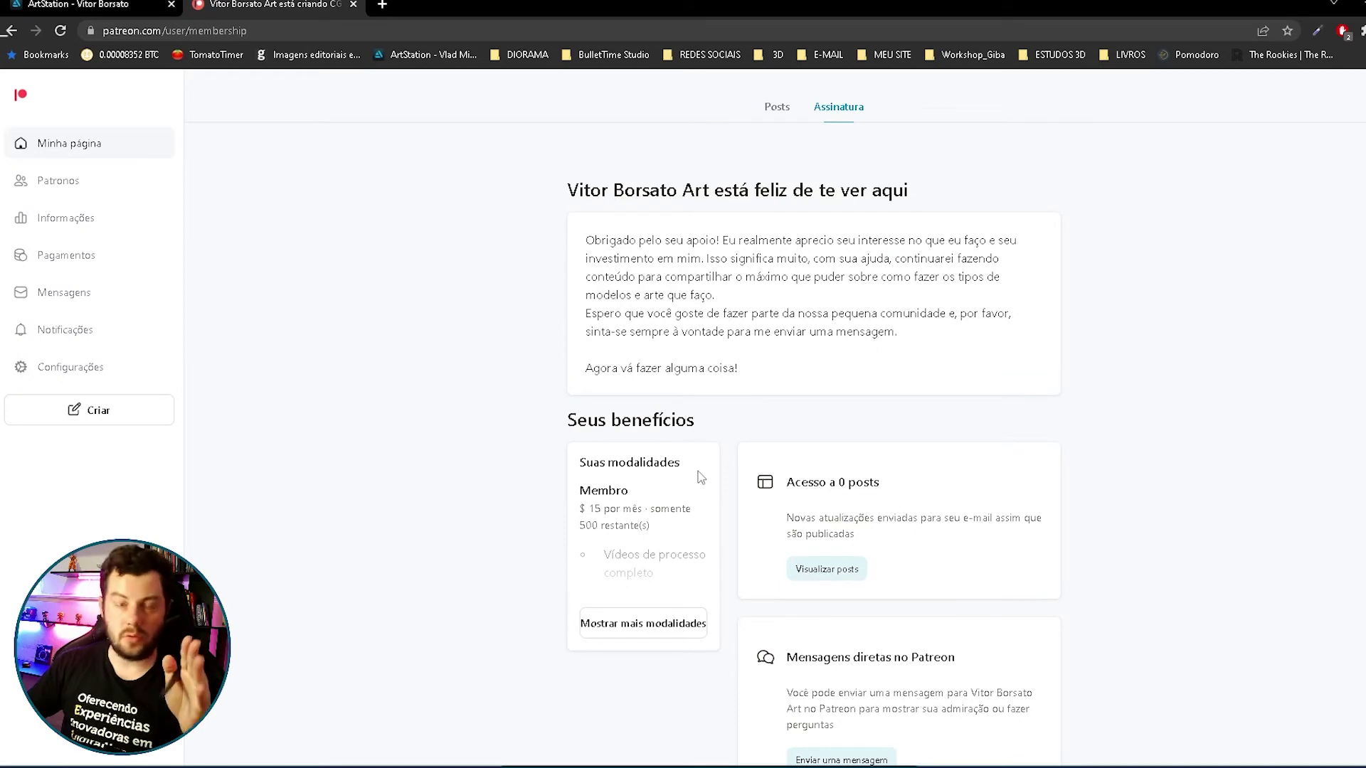
scroll(702, 466, down, 2)
scroll(697, 478, down, 1)
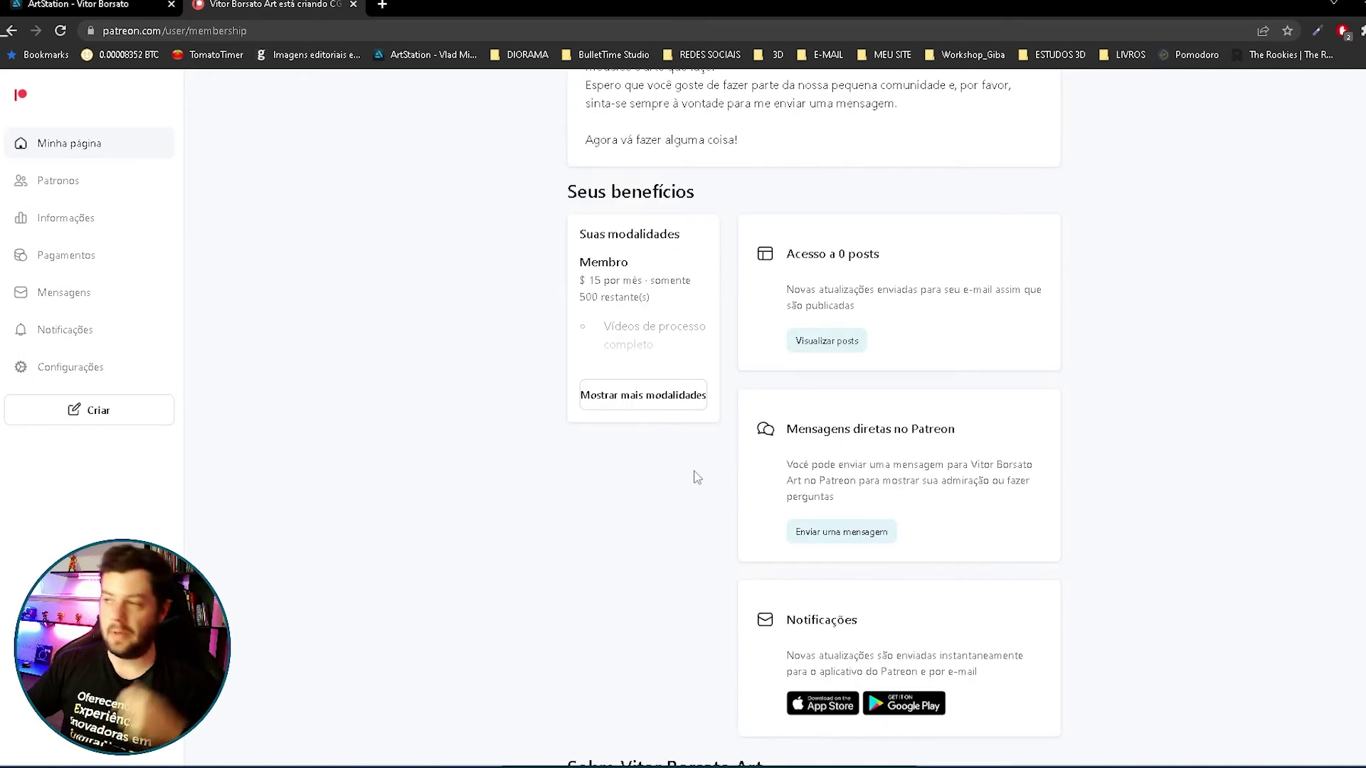
scroll(676, 473, down, 1)
scroll(655, 455, up, 3)
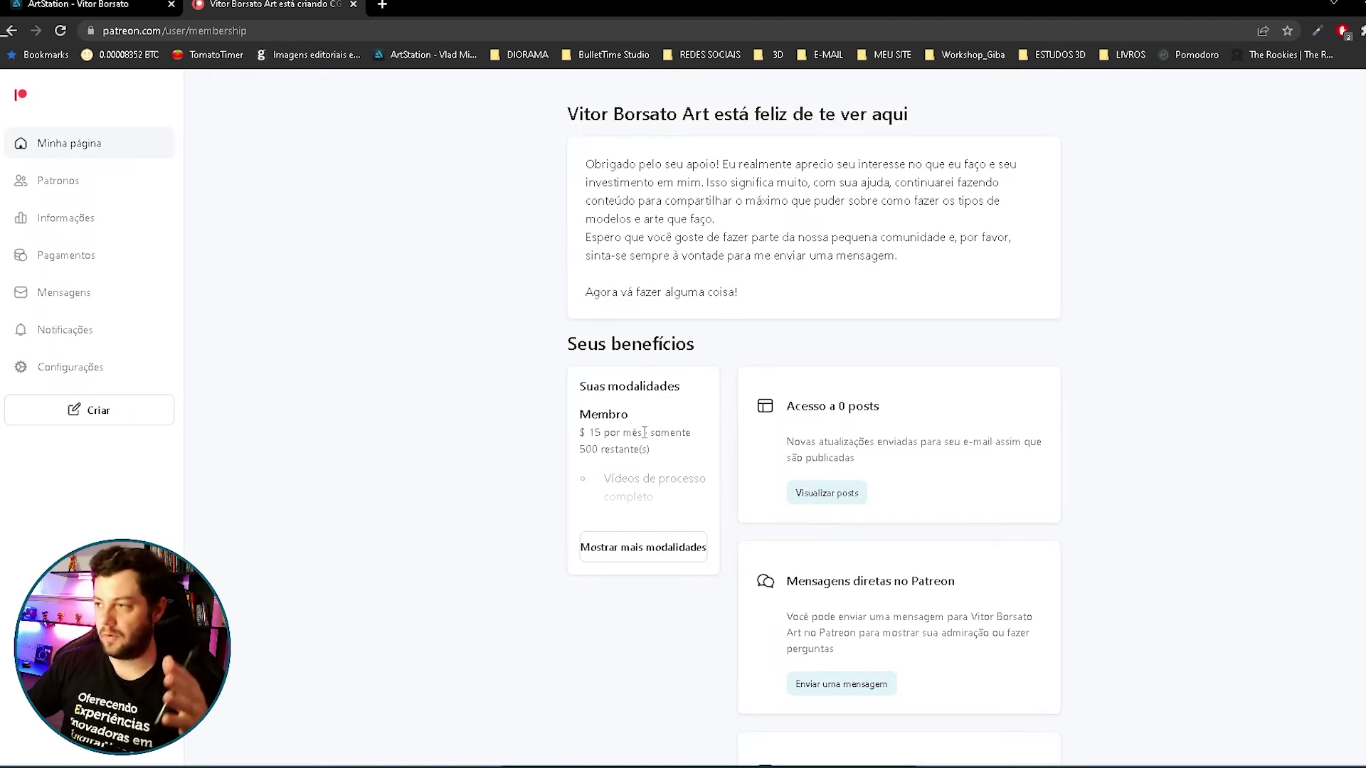
drag(674, 459, 549, 417)
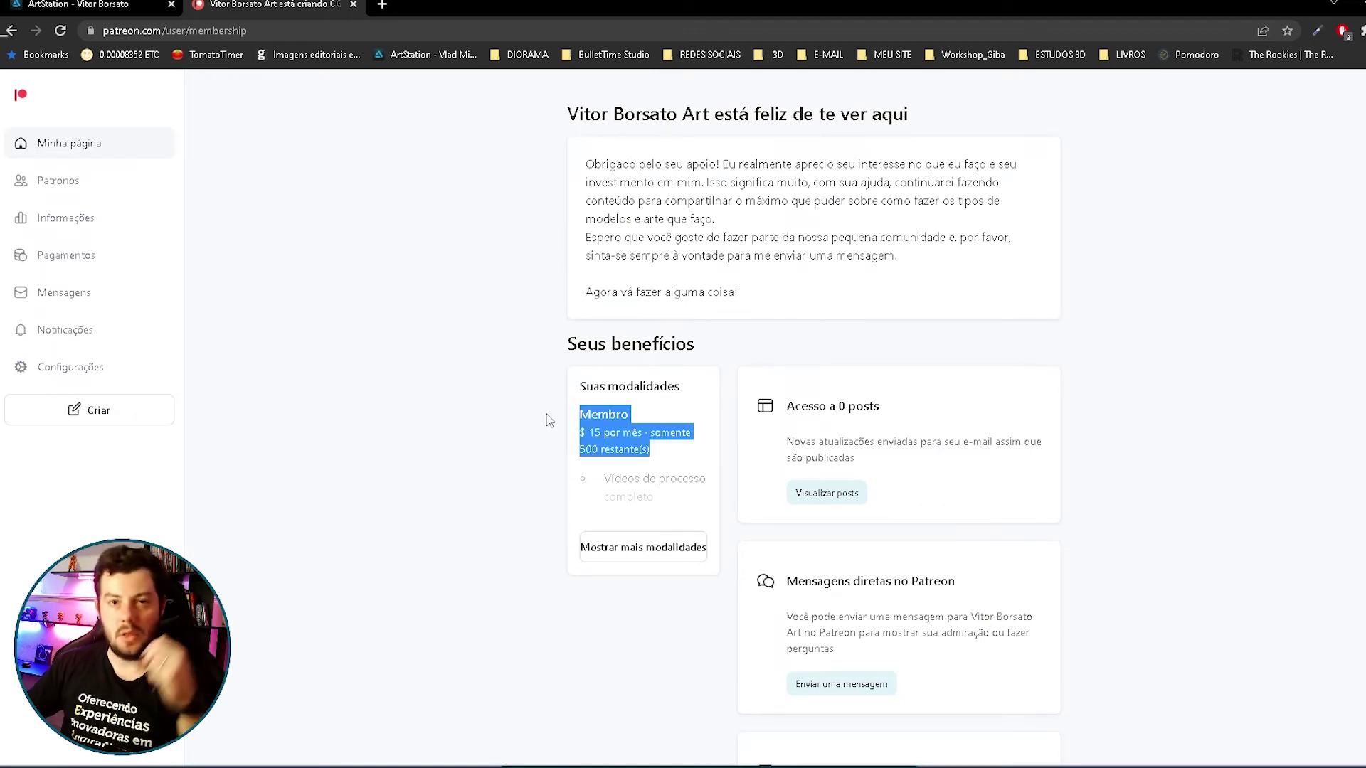